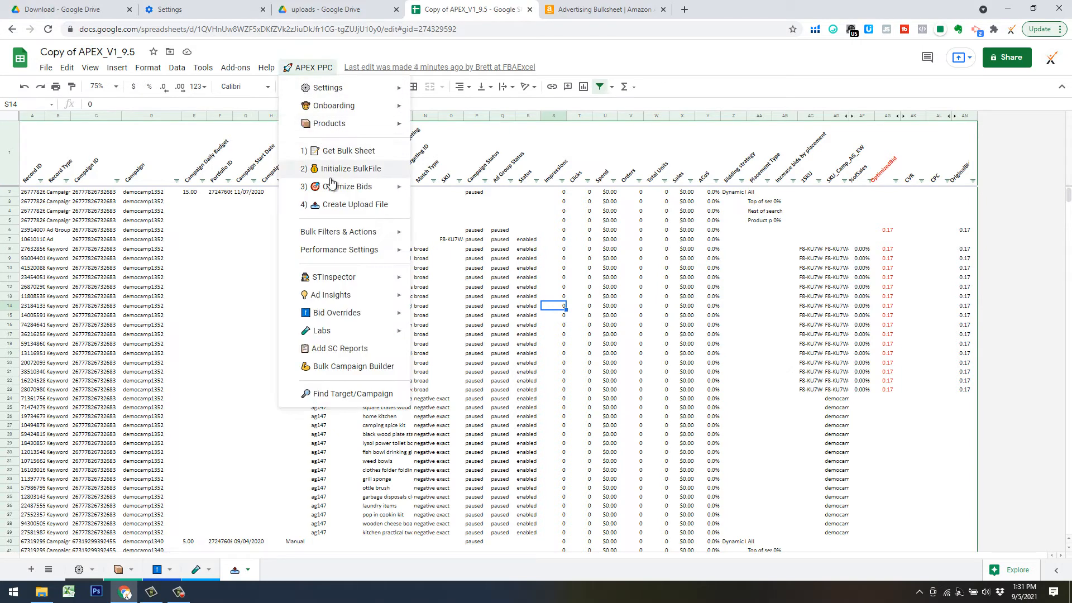
Examine the bulk filters and actions, the OriginalBid column and the available bid optimization methods
{"action": "left_click", "coordinate": [528, 258]}
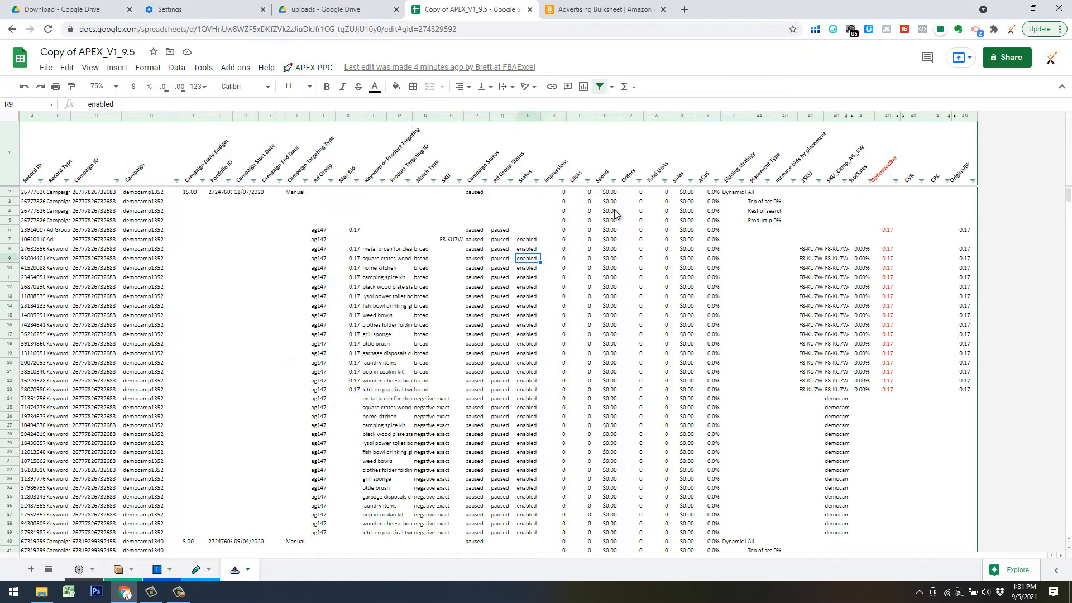
{"action": "left_click", "coordinate": [327, 67]}
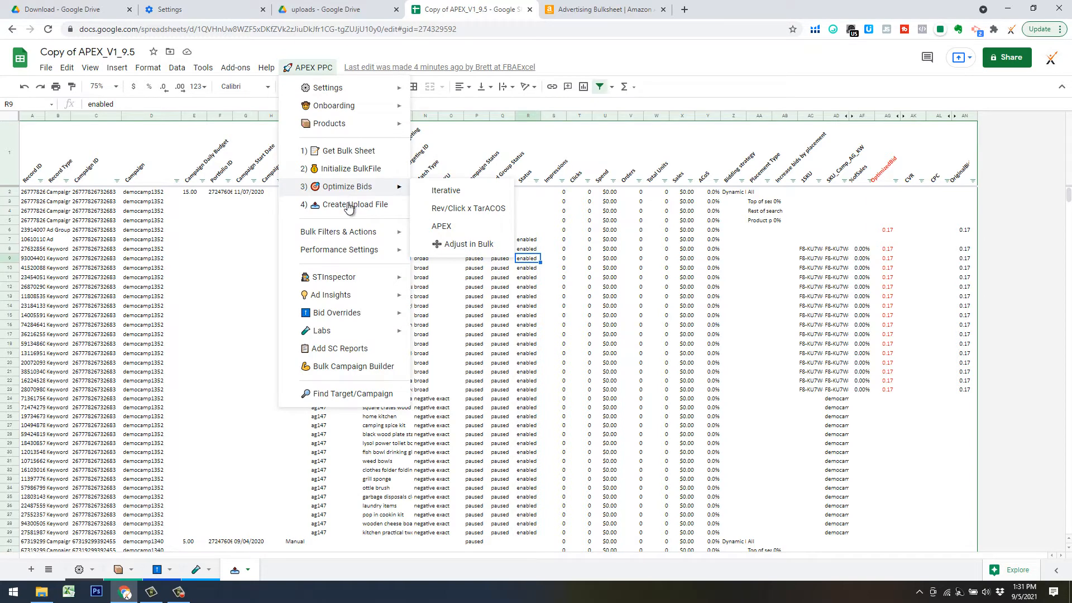
{"action": "mouse_move", "coordinate": [363, 232]}
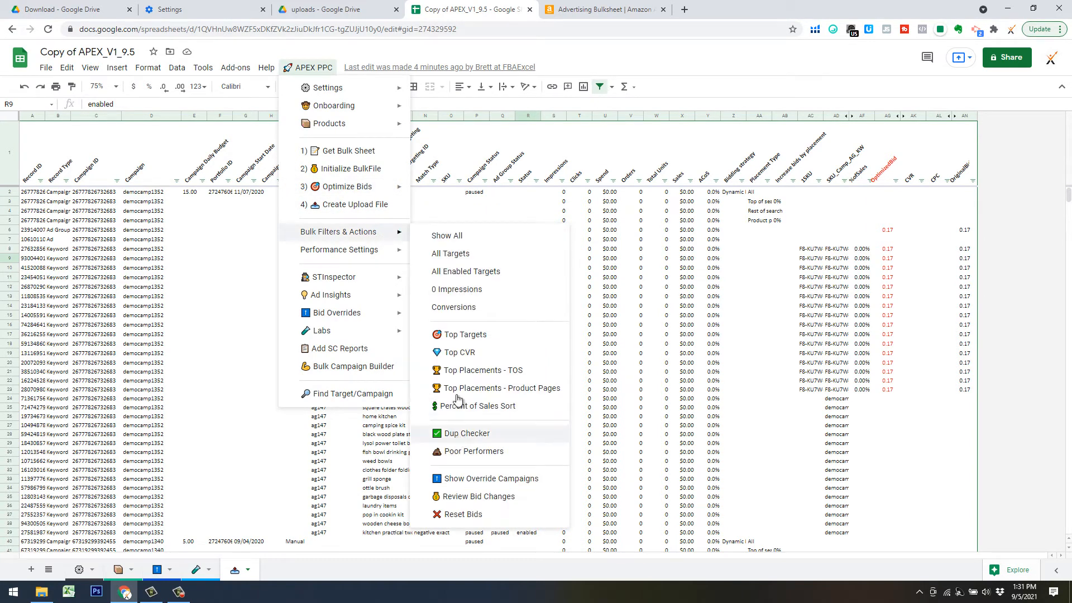
{"action": "left_click", "coordinate": [637, 262]}
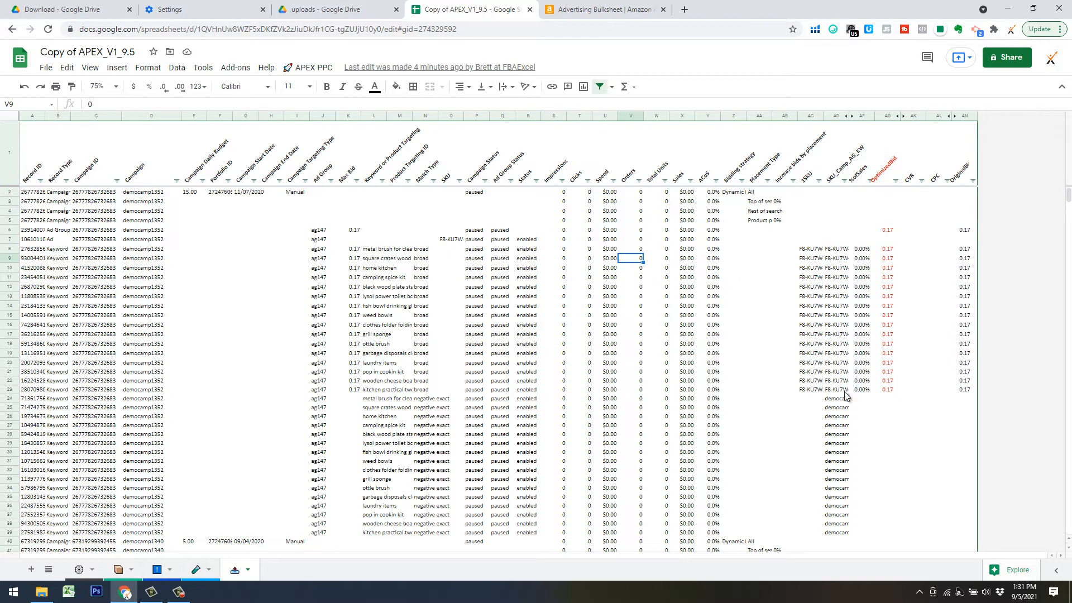
{"action": "left_click", "coordinate": [973, 116]}
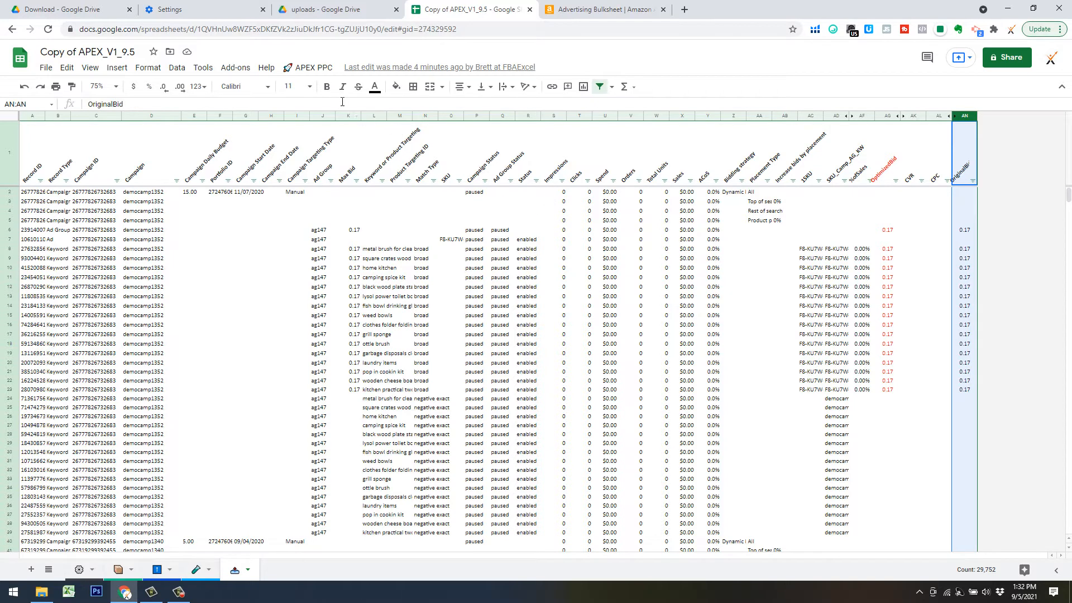
{"action": "left_click", "coordinate": [313, 67]}
{"action": "mouse_move", "coordinate": [335, 186]}
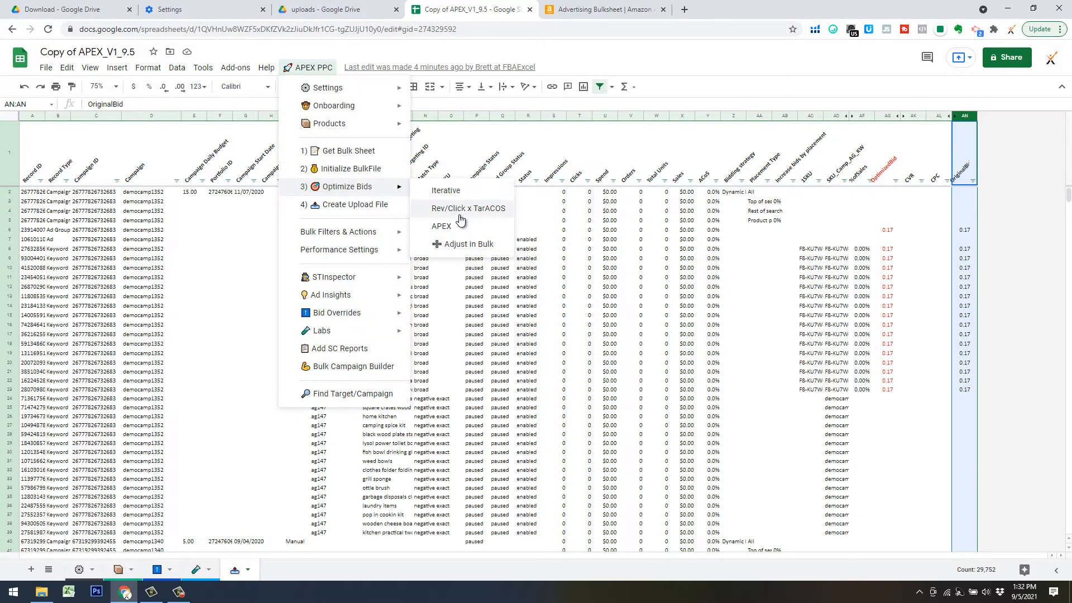
{"action": "left_click", "coordinate": [554, 268]}
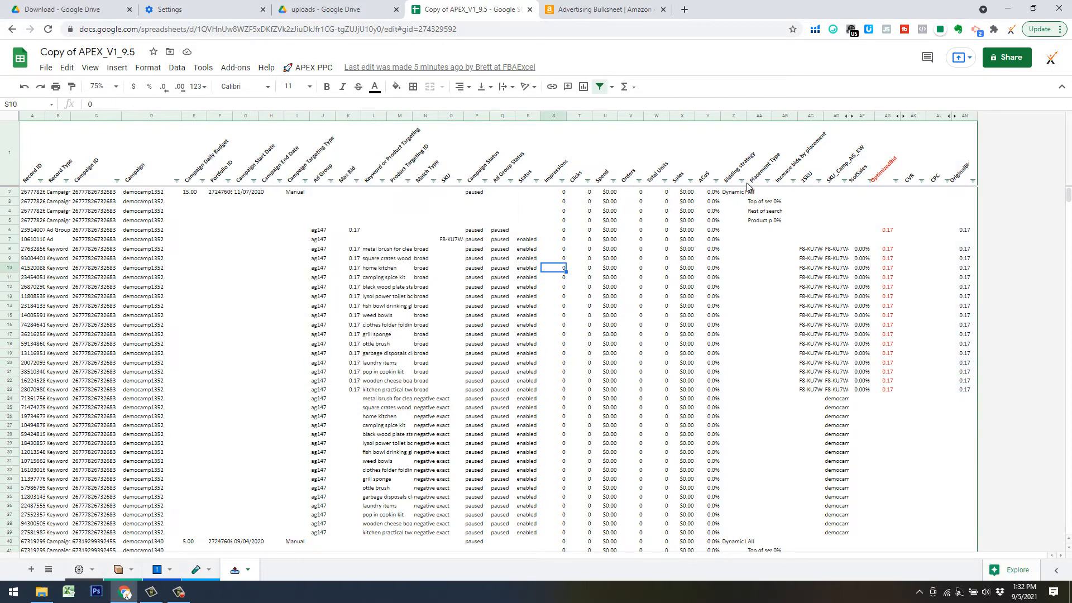
Filter the 1SKU column to show only 39-BC6G-DUDK
{"action": "left_click", "coordinate": [819, 181]}
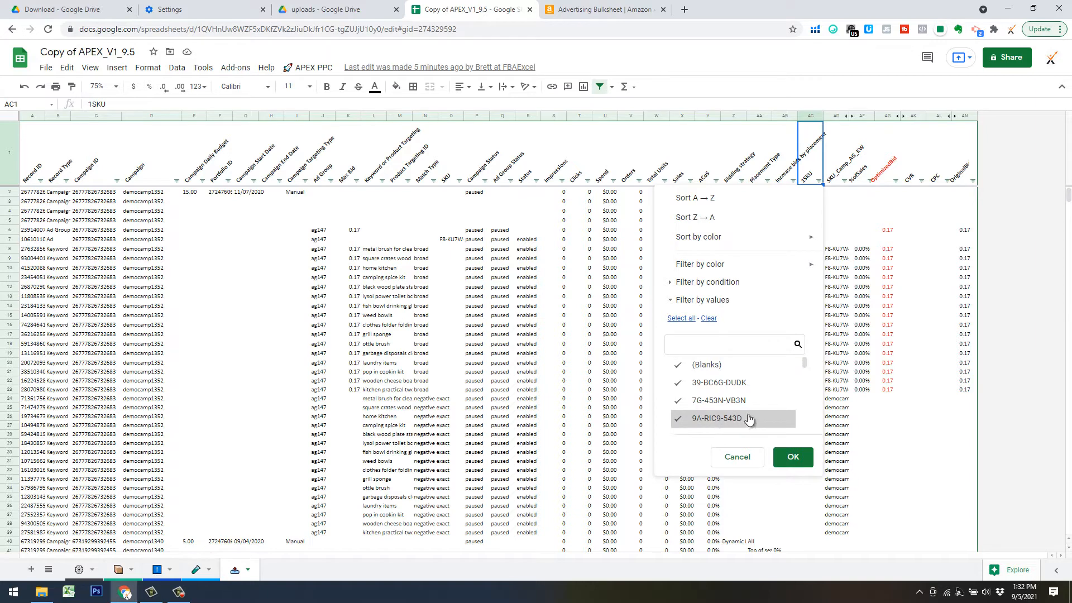
{"action": "left_click", "coordinate": [709, 318]}
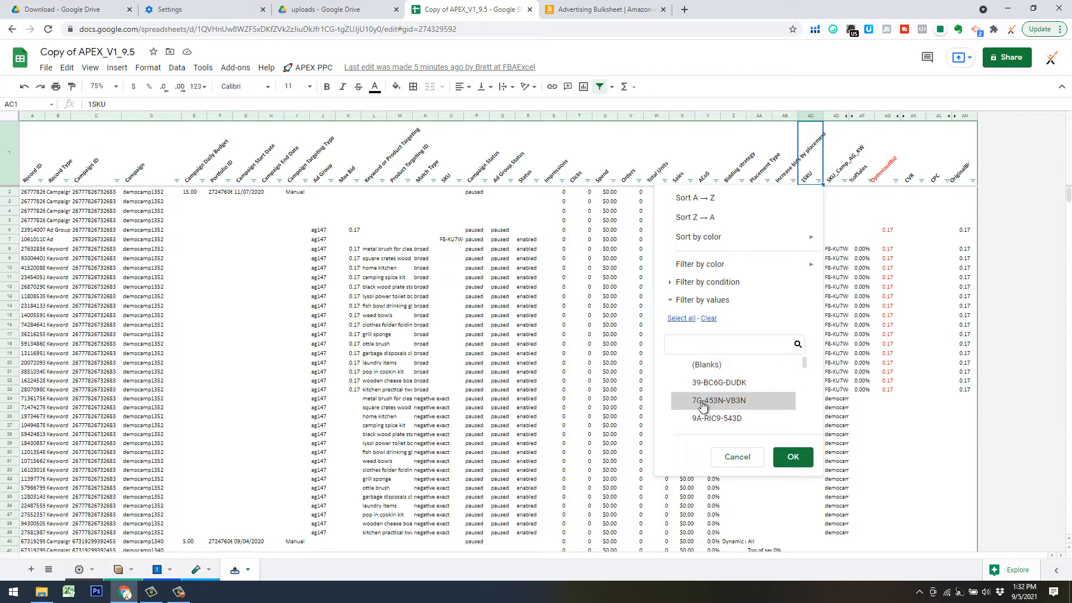
{"action": "left_click", "coordinate": [721, 383]}
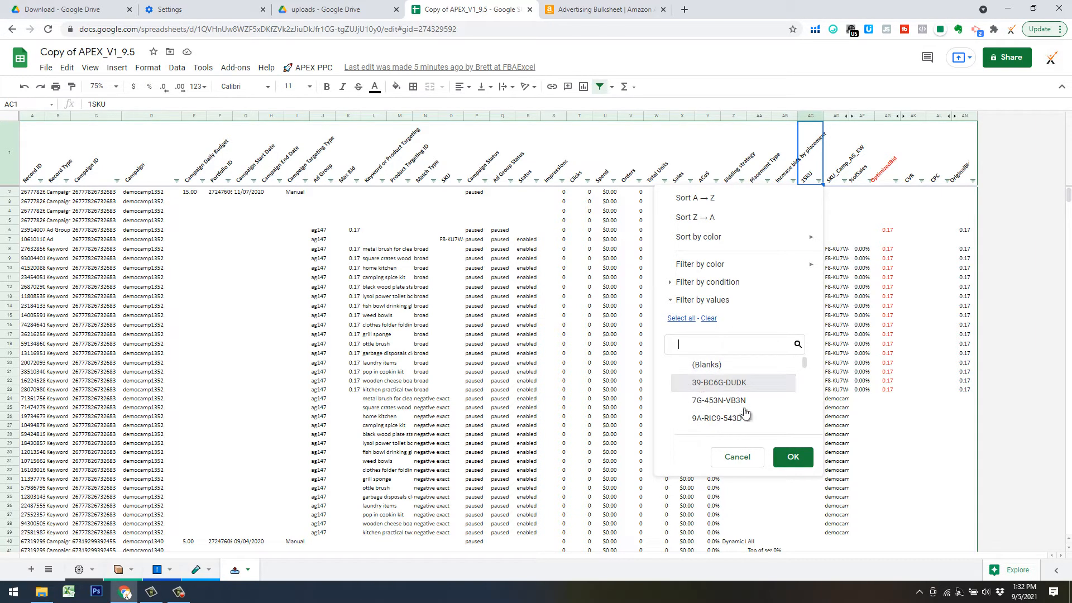
{"action": "left_click", "coordinate": [802, 459]}
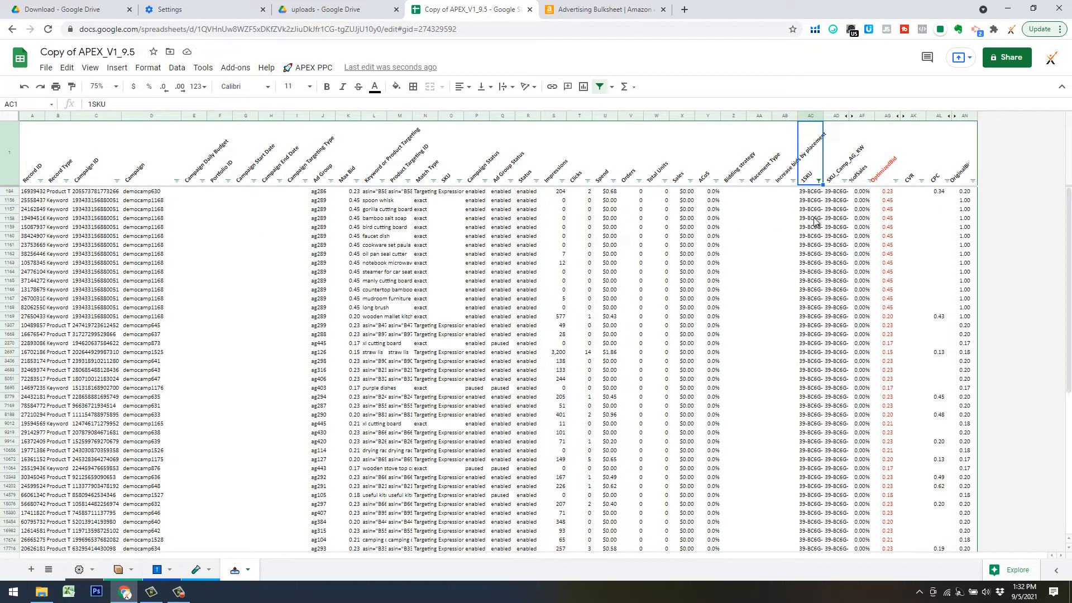
Open the Adjust in Bulk bid tool and select all visible statuses of the filtered rows
{"action": "left_click", "coordinate": [516, 192]}
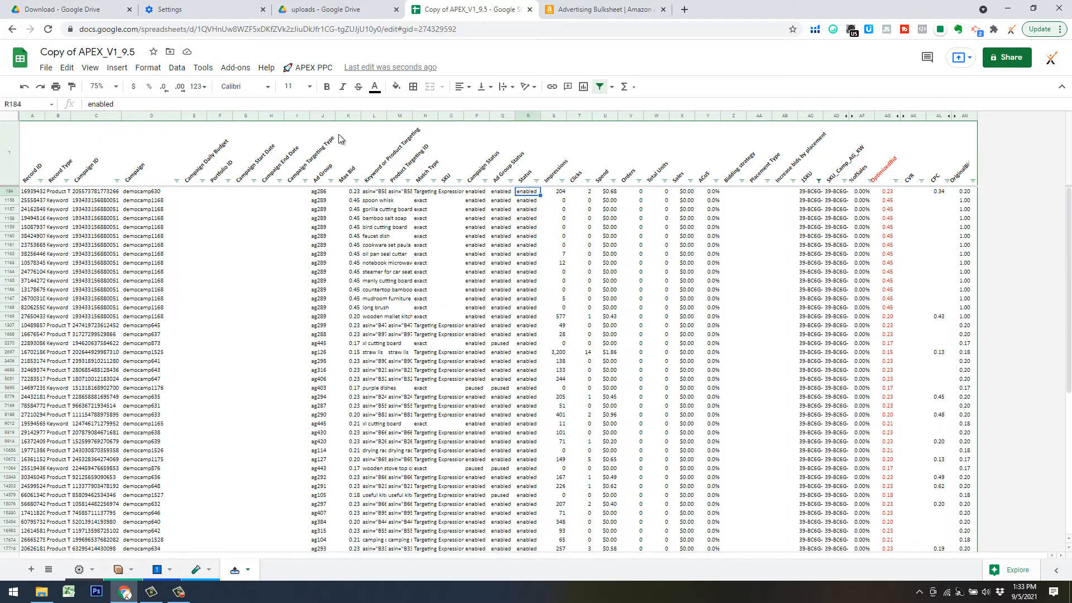
{"action": "left_click", "coordinate": [310, 72]}
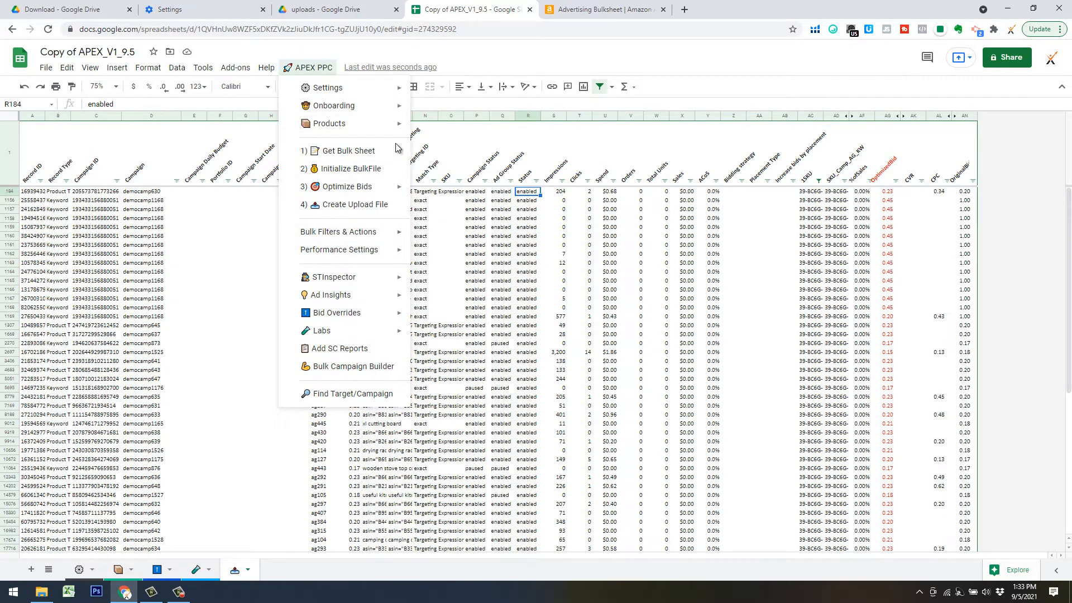
{"action": "mouse_move", "coordinate": [363, 189]}
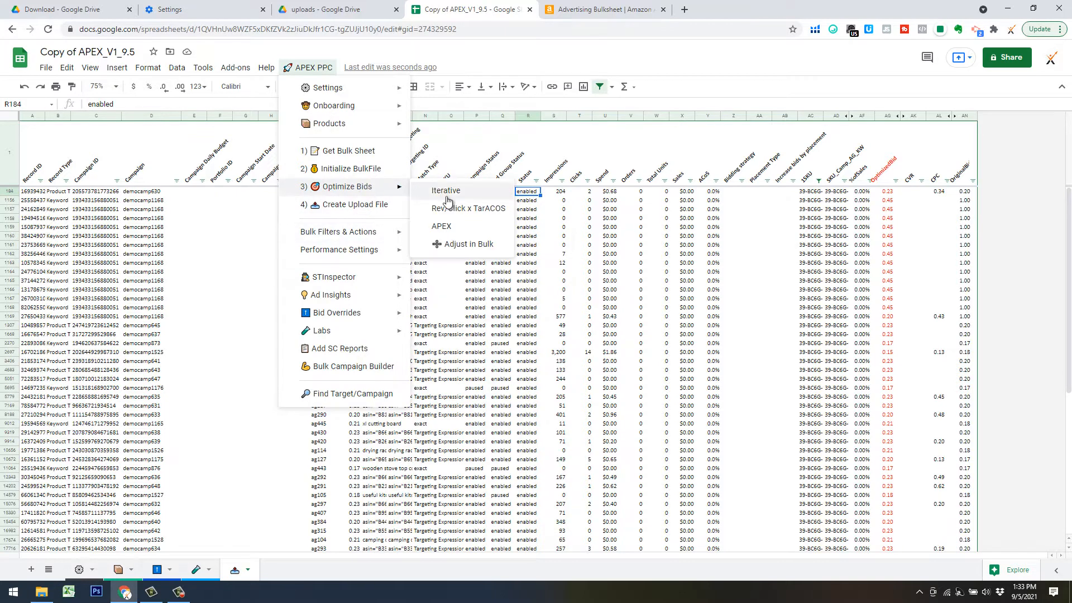
{"action": "left_click", "coordinate": [468, 245]}
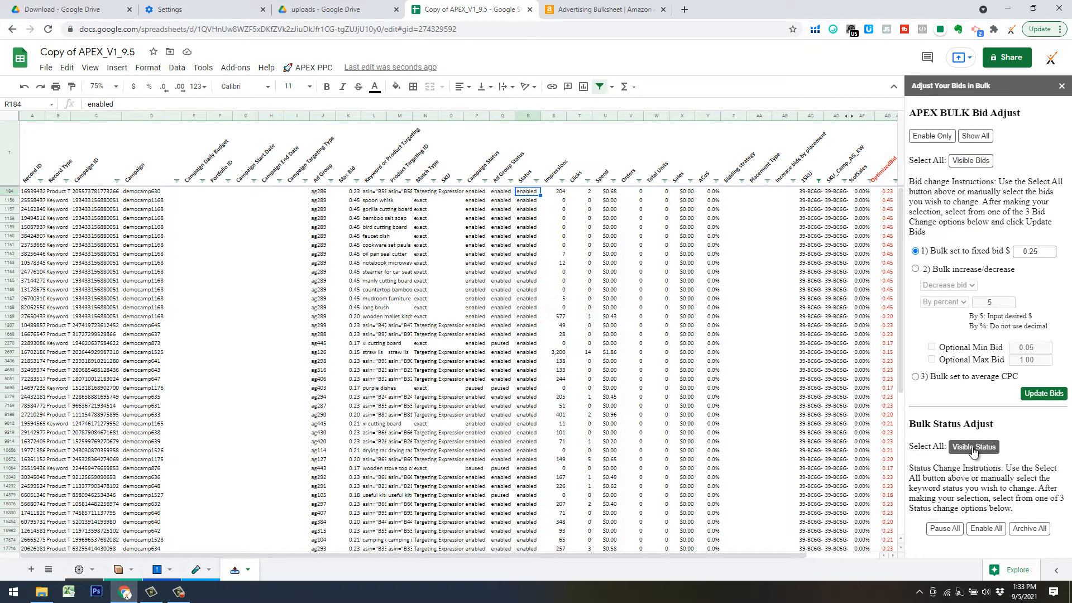
{"action": "left_click", "coordinate": [973, 448]}
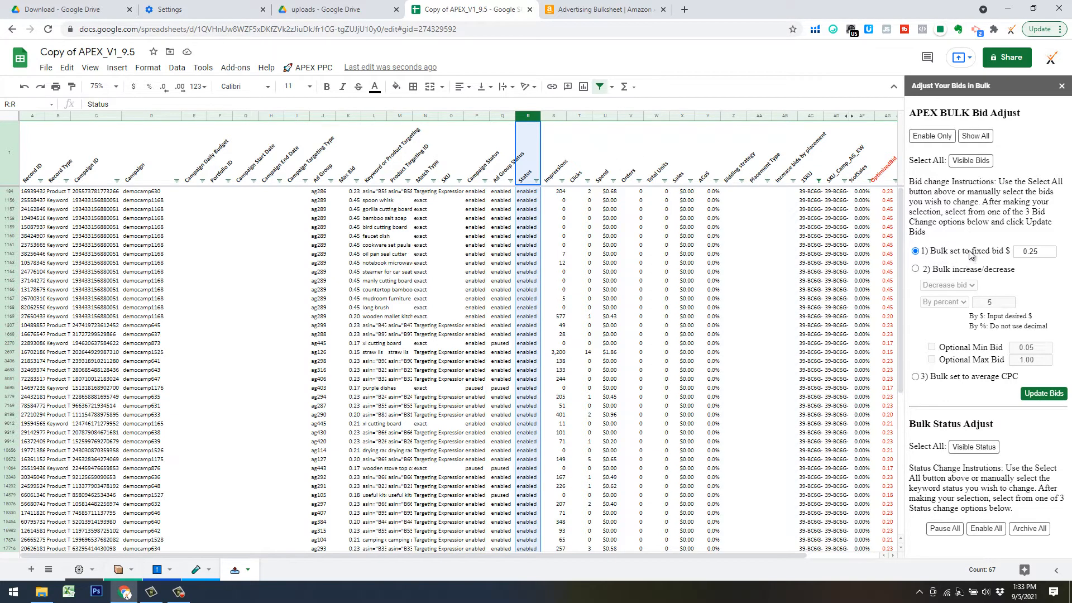
Select the visible bids in the Max Bid column and close the bulk bid adjustment tool
{"action": "left_click", "coordinate": [970, 160]}
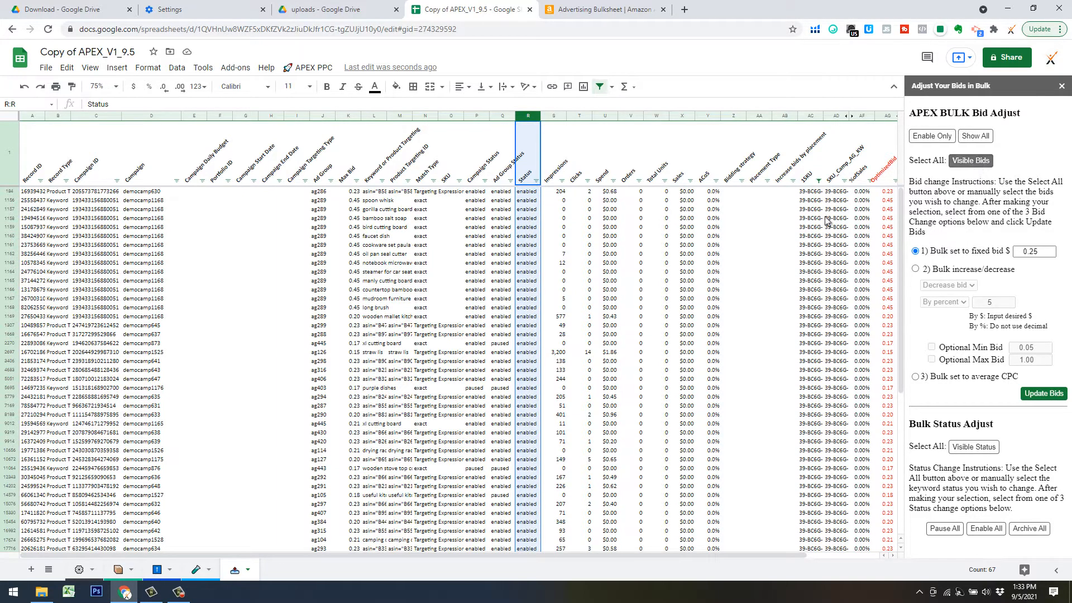
{"action": "left_click", "coordinate": [355, 200]}
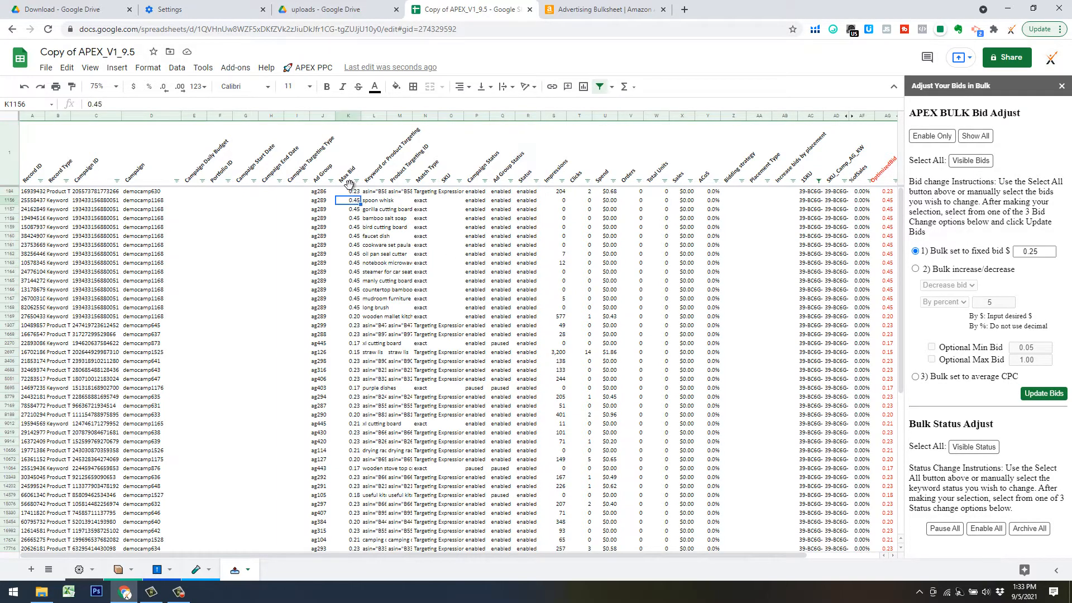
{"action": "left_click", "coordinate": [348, 116]}
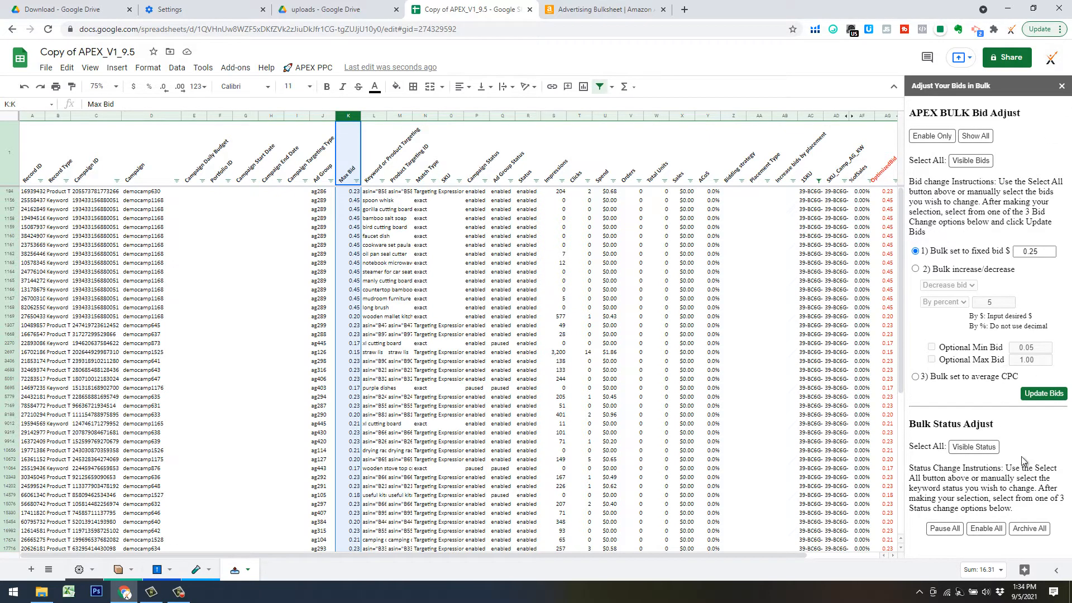
{"action": "left_click", "coordinate": [1061, 87]}
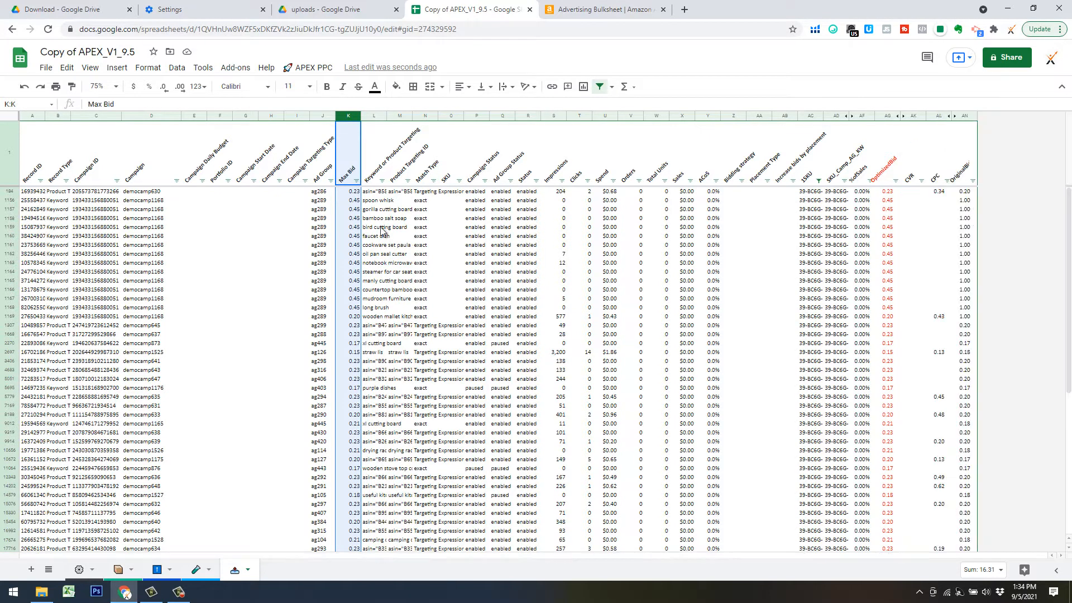
Compare the 1SKU and SKU_Camp_AG_KW values in the bulk sheet with the entries on the Bid Overrides sheet
{"action": "left_click", "coordinate": [444, 237]}
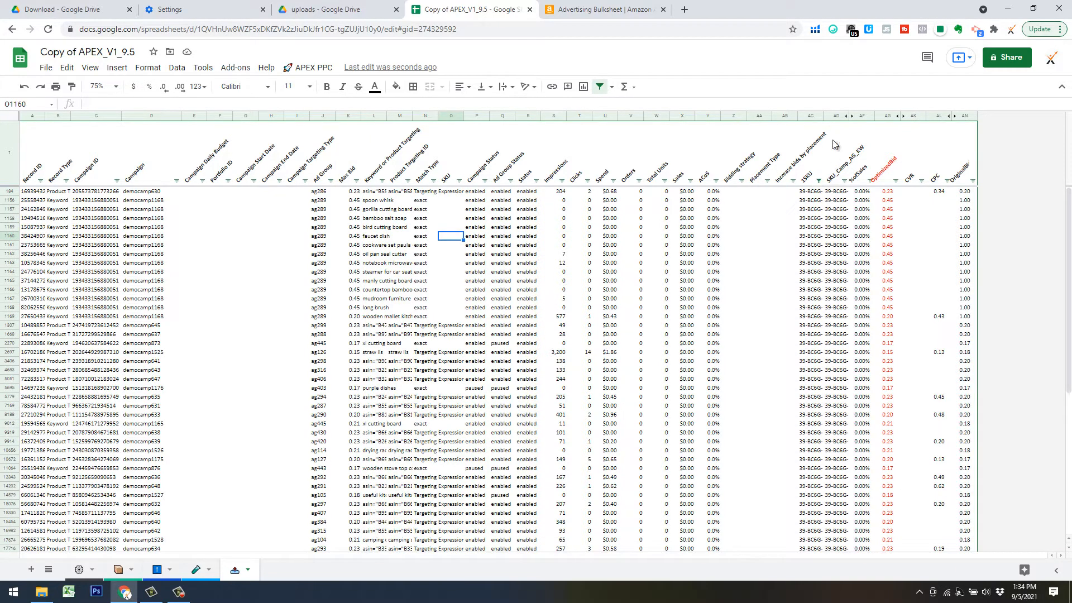
{"action": "left_click", "coordinate": [833, 115]}
{"action": "left_click", "coordinate": [839, 211]}
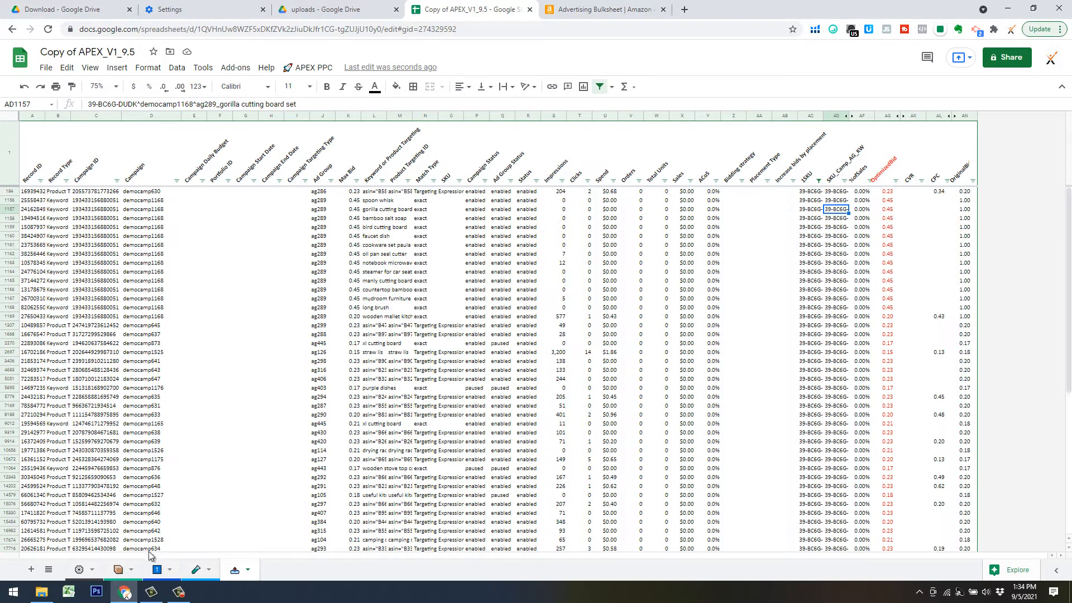
{"action": "left_click", "coordinate": [157, 570]}
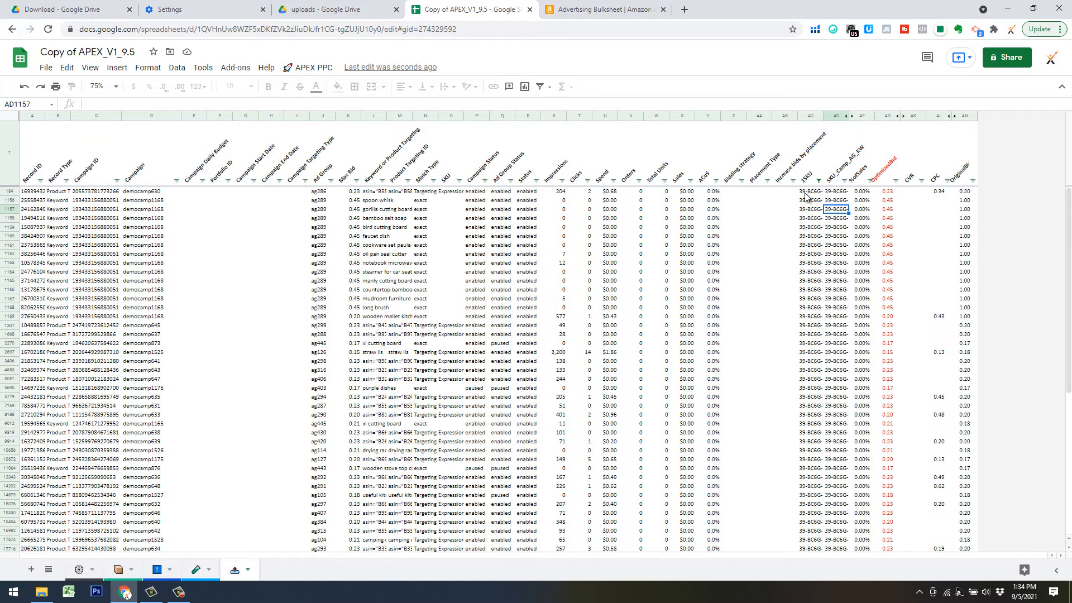
{"action": "left_click", "coordinate": [805, 193]}
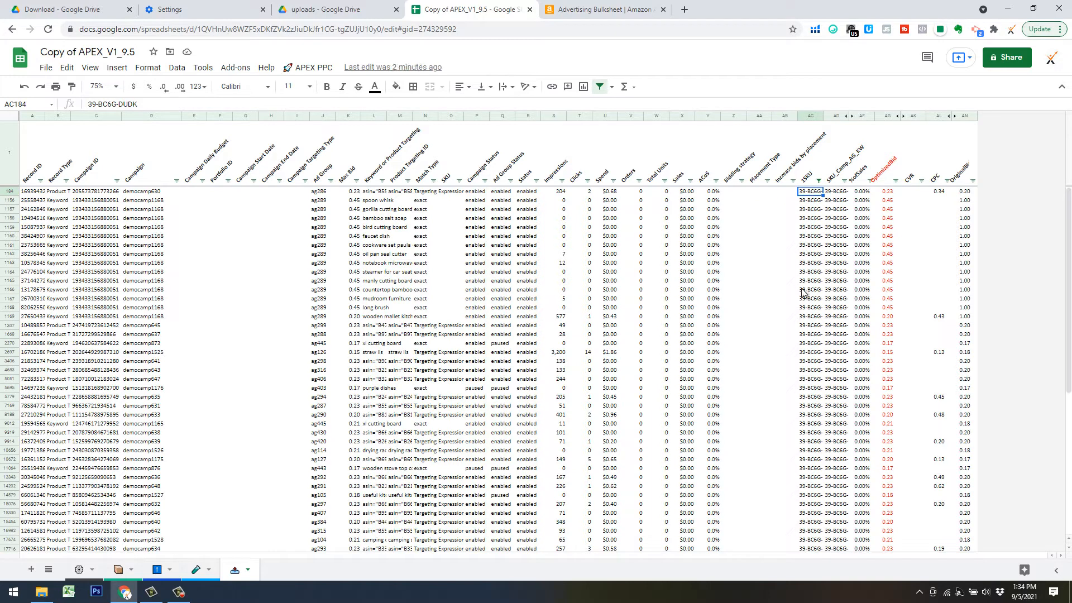
{"action": "left_click", "coordinate": [159, 572]}
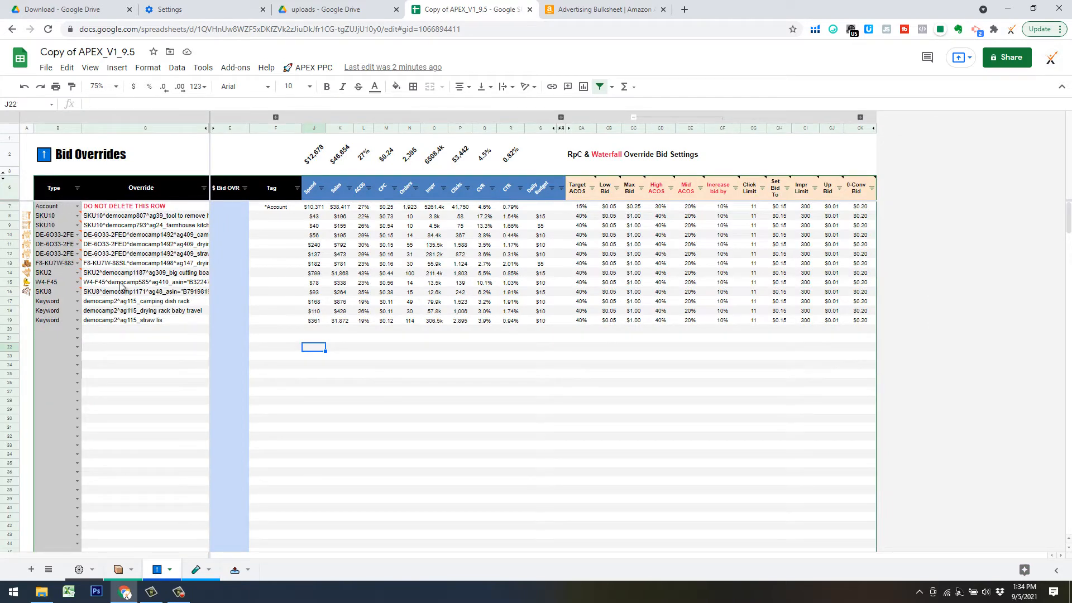
{"action": "left_click", "coordinate": [234, 569]}
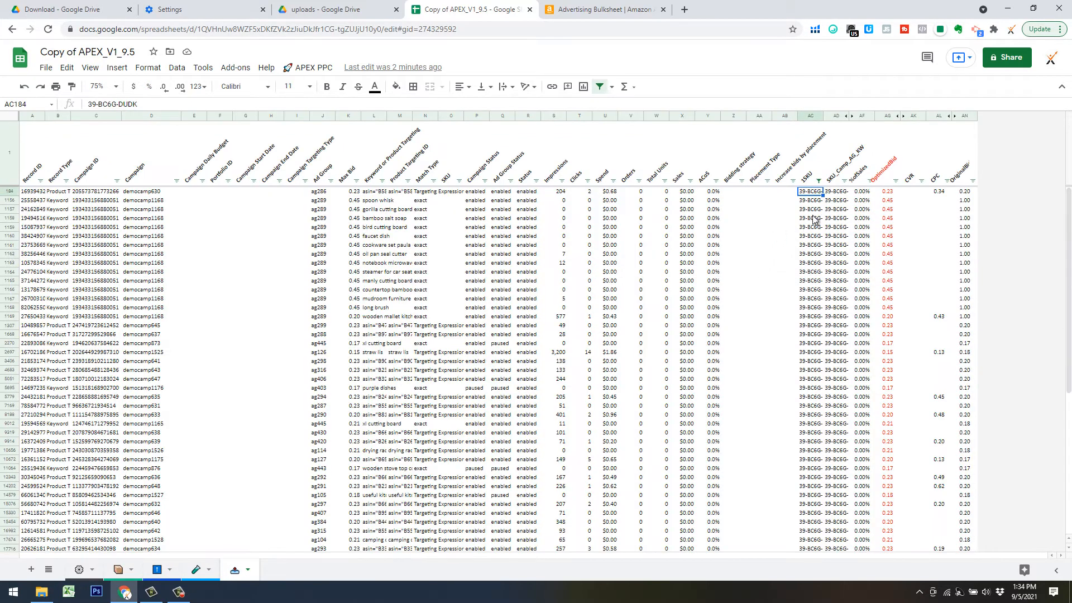
{"action": "left_click", "coordinate": [840, 364], "text": "shift"}
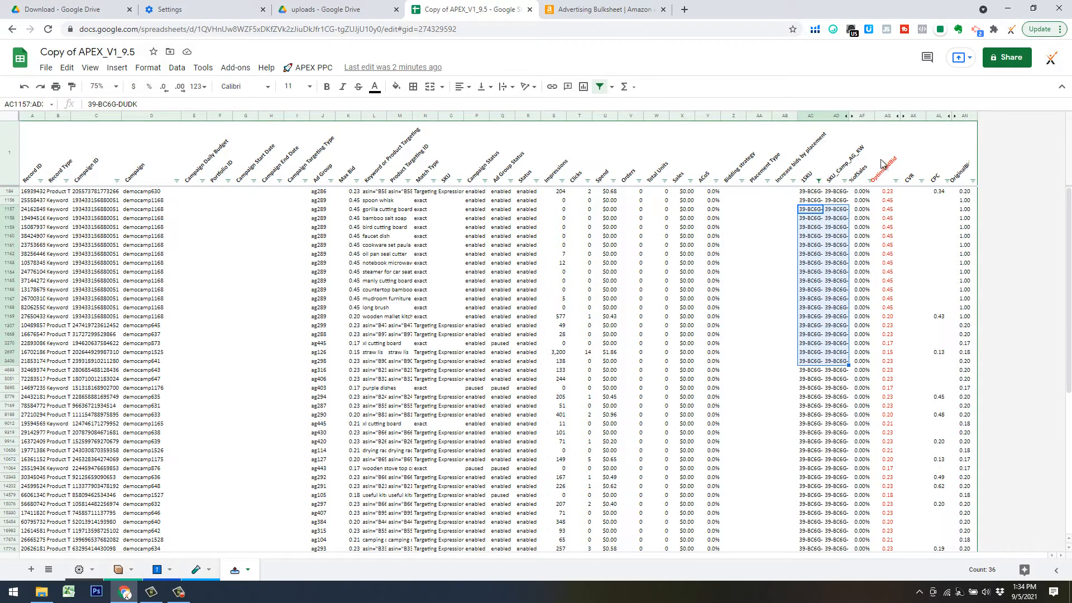
Clear the bulk sheet's filters with Show All and apply the Percent of Sales Sort
{"action": "left_click", "coordinate": [782, 263]}
{"action": "left_click", "coordinate": [313, 69]}
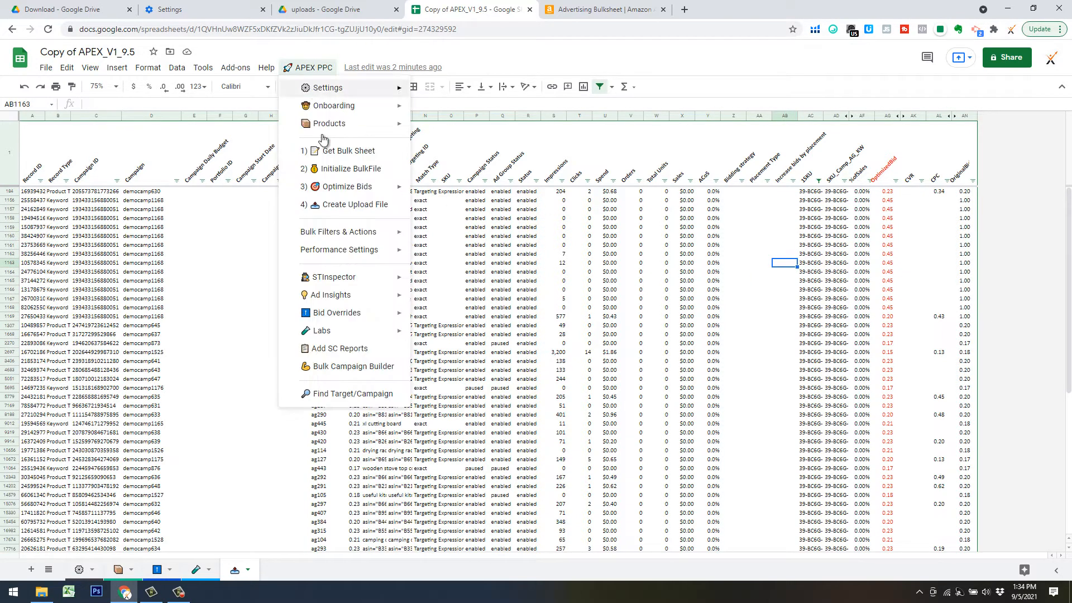
{"action": "mouse_move", "coordinate": [356, 234]}
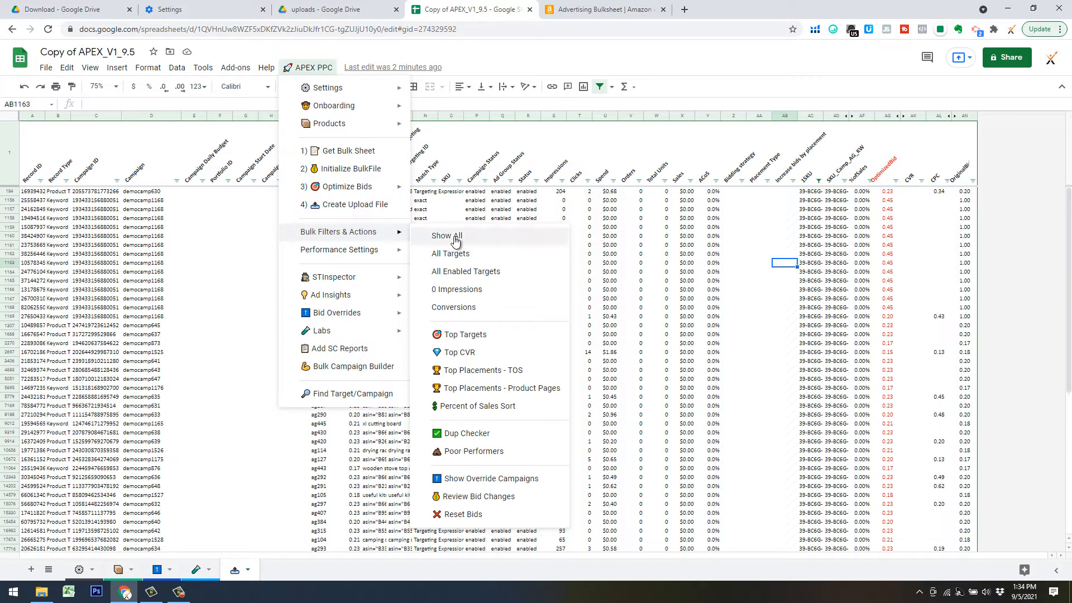
{"action": "left_click", "coordinate": [561, 237]}
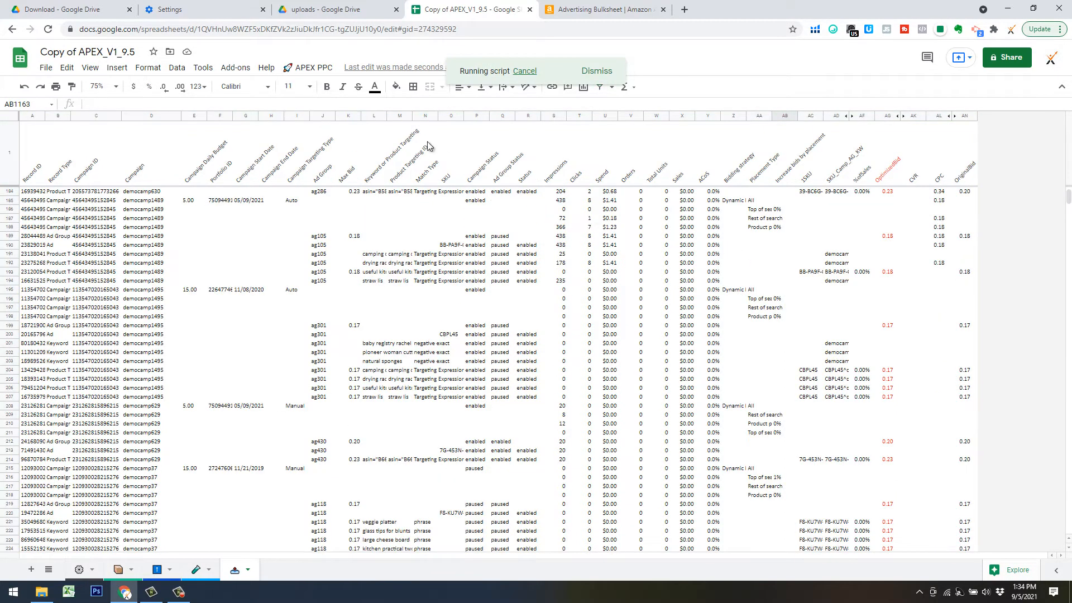
{"action": "left_click", "coordinate": [317, 68]}
{"action": "mouse_move", "coordinate": [385, 234]}
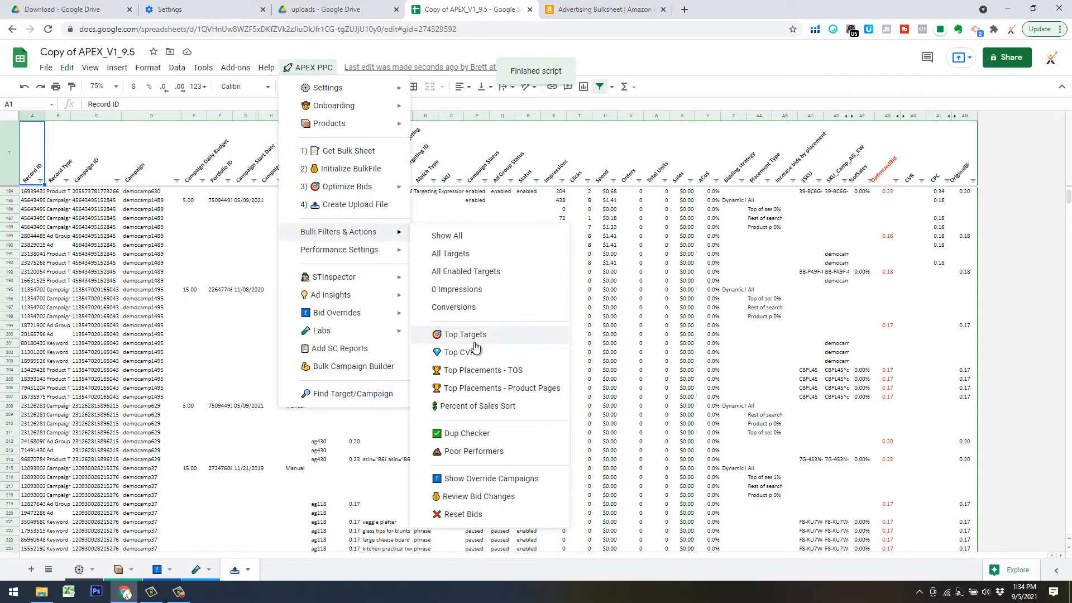
{"action": "left_click", "coordinate": [473, 410]}
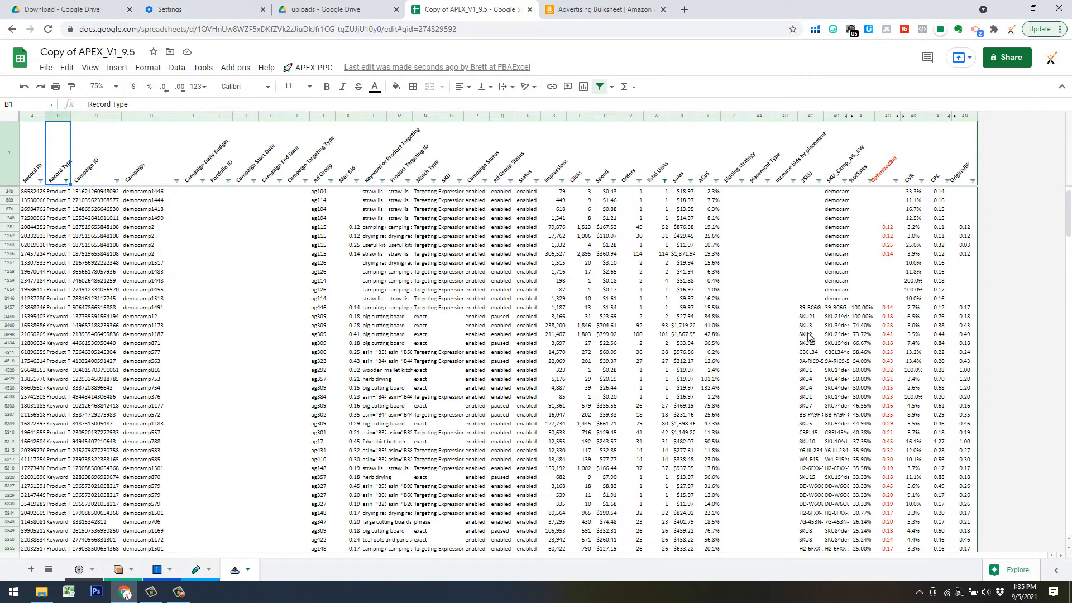
Filter the 1SKU column of the sorted targets to show only 7G-453N-VB3N
{"action": "left_click", "coordinate": [819, 180]}
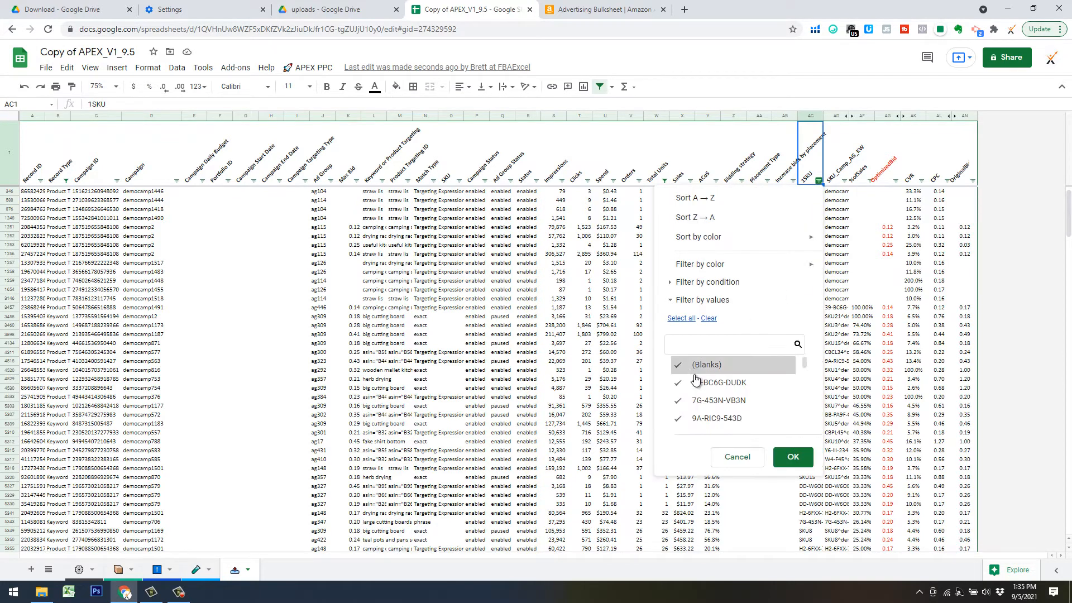
{"action": "left_click", "coordinate": [709, 318]}
{"action": "left_click", "coordinate": [679, 401]}
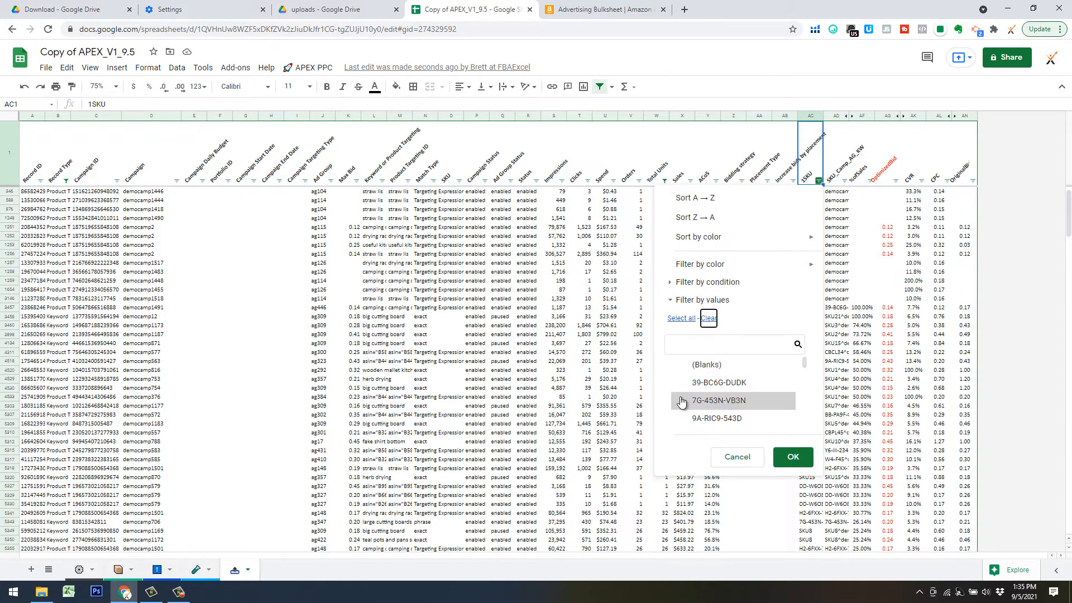
{"action": "left_click", "coordinate": [793, 457]}
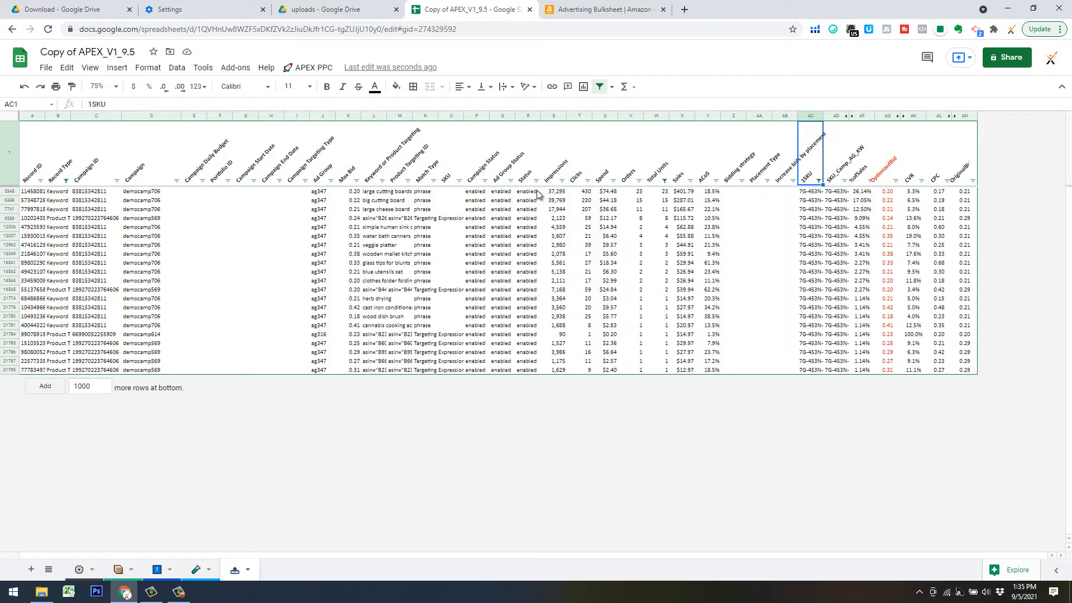
Review the top keyword and the percent-of-sales values of all filtered targets for the SKU
{"action": "left_click", "coordinate": [382, 192]}
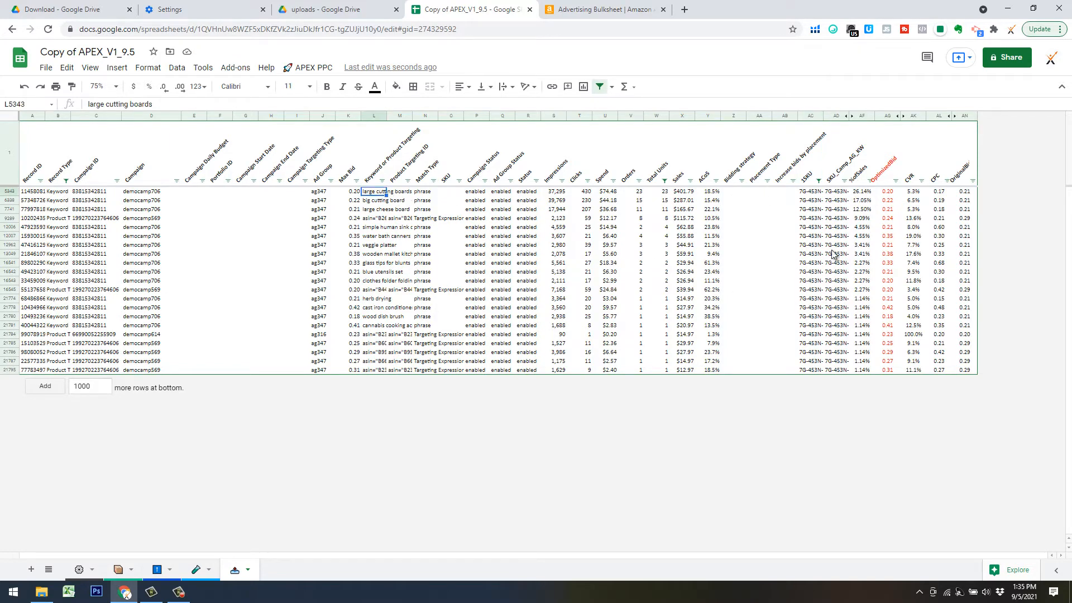
{"action": "left_click", "coordinate": [863, 193]}
{"action": "left_click", "coordinate": [868, 369], "text": "shift"}
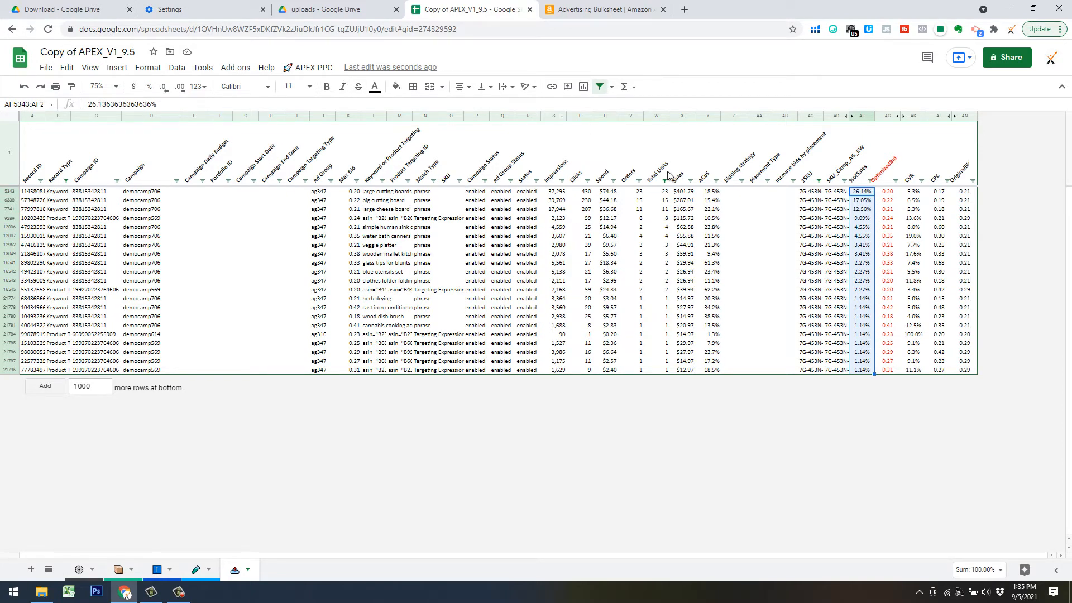
Apply the Top CVR bulk filter to the bulk sheet and select the ACoS header
{"action": "left_click", "coordinate": [323, 68]}
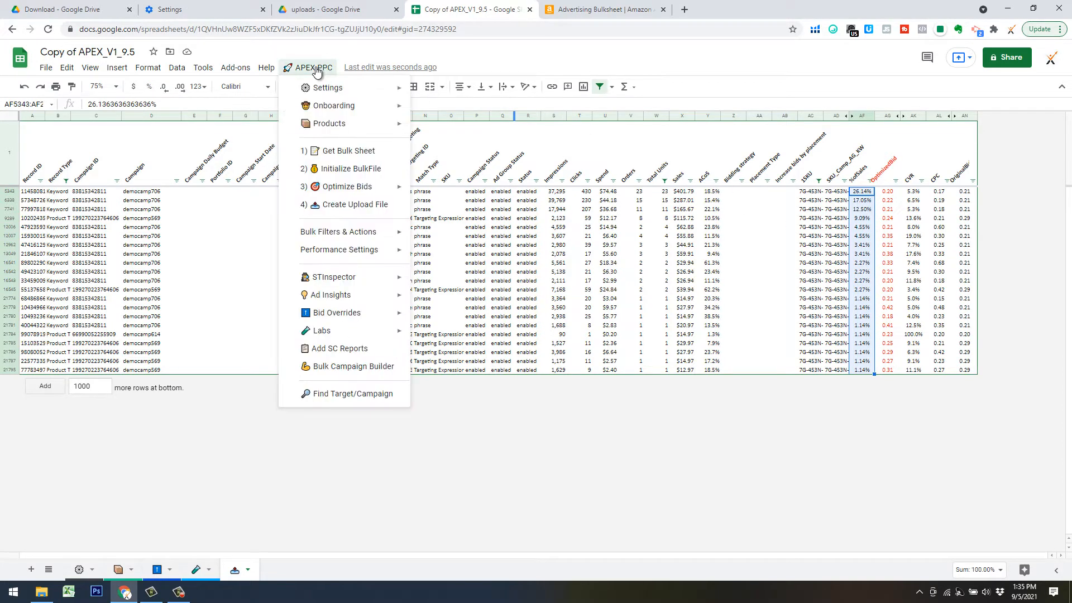
{"action": "mouse_move", "coordinate": [354, 232]}
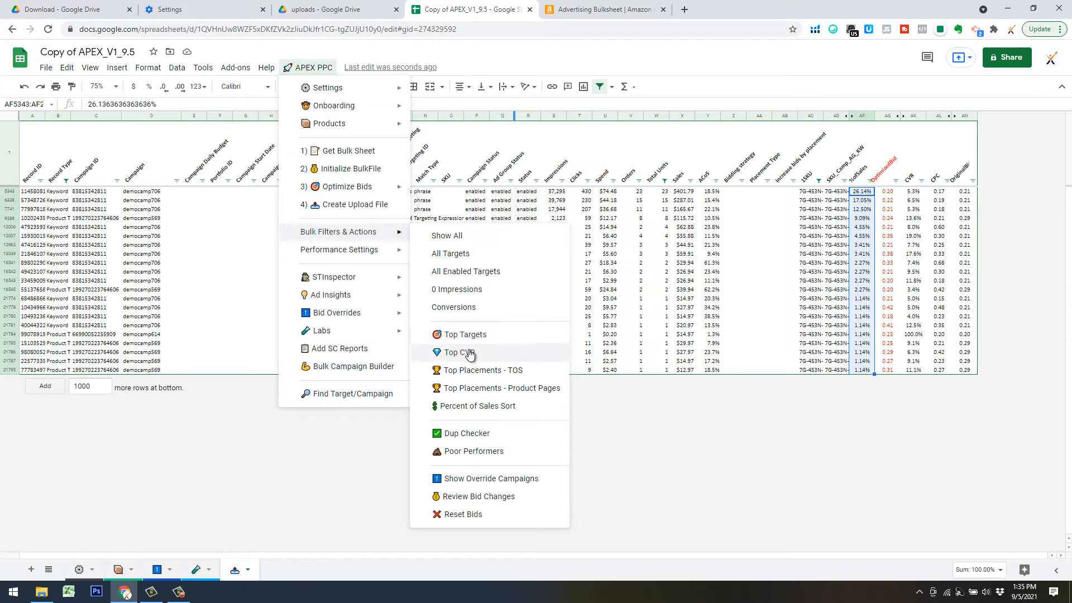
{"action": "left_click", "coordinate": [531, 356]}
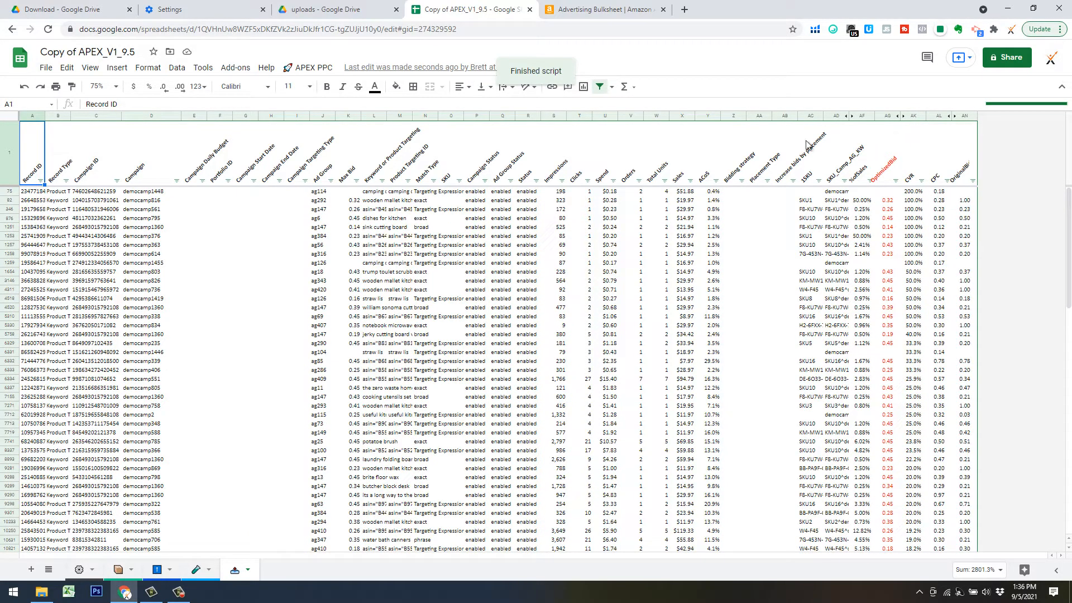
{"action": "left_click", "coordinate": [711, 174]}
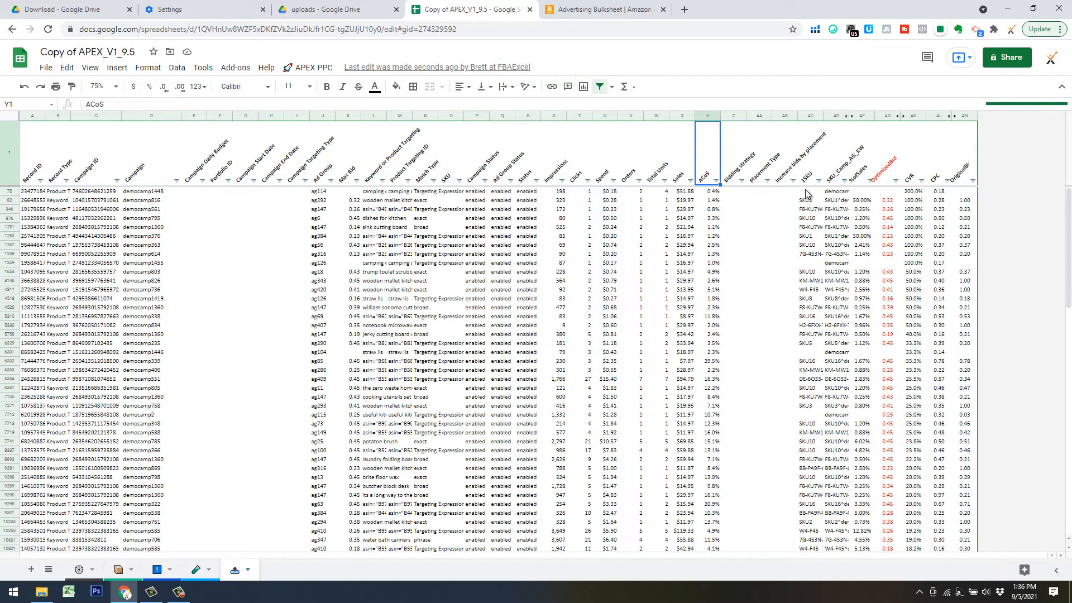
Copy the 1SKU and SKU_Camp_AG_KW values of seven consecutive targets, SKU1 to 7G-453N-VB3N, as values only into the first empty Bid Overrides rows
{"action": "left_click", "coordinate": [806, 193]}
{"action": "left_click", "coordinate": [811, 201]}
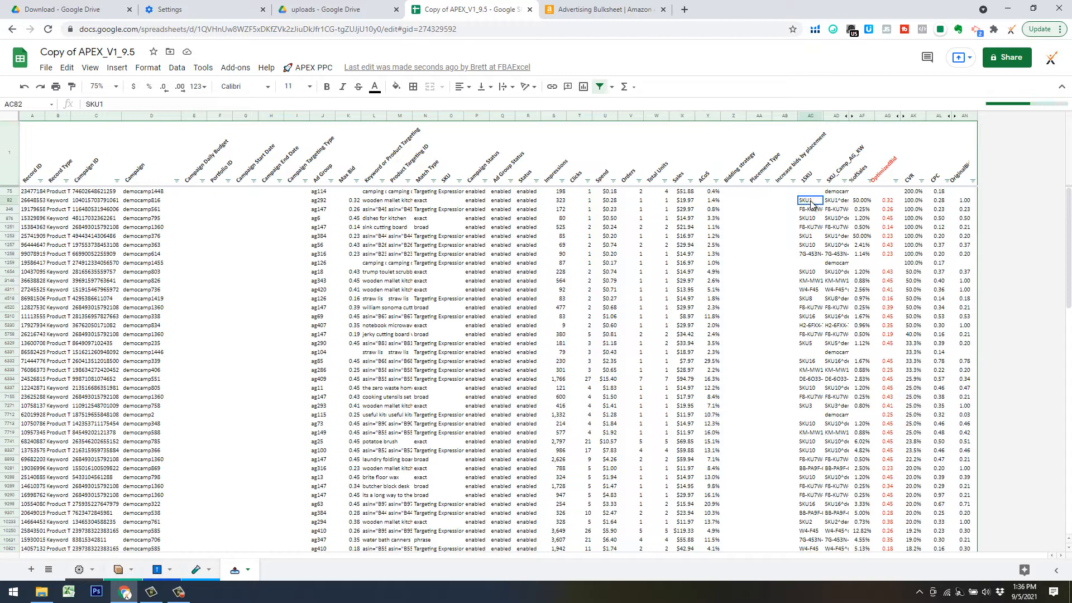
{"action": "left_click", "coordinate": [837, 257], "text": "shift"}
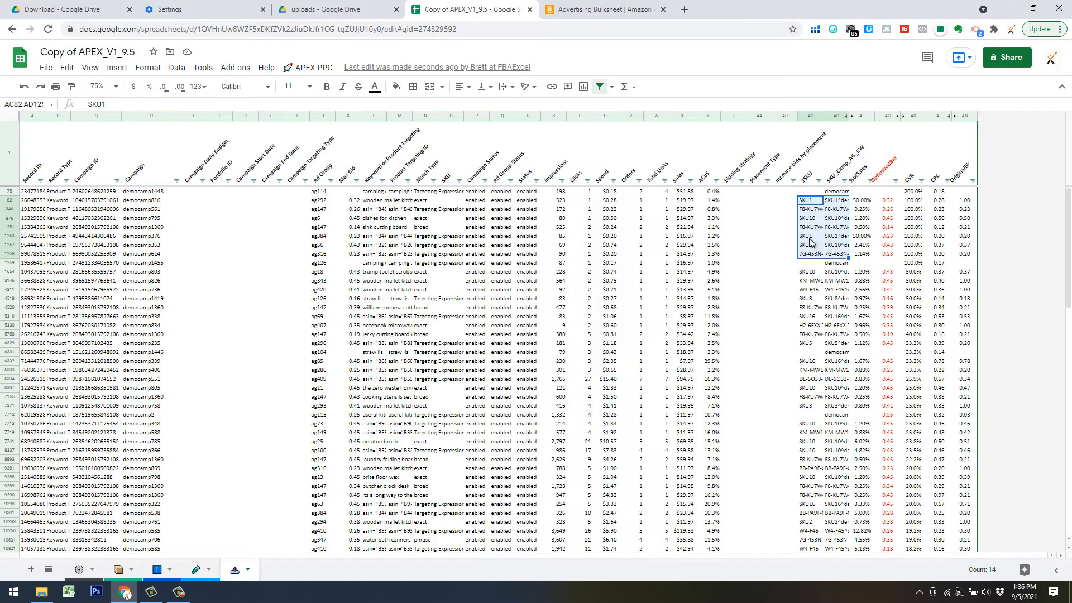
{"action": "key", "text": "ctrl+c"}
{"action": "left_click", "coordinate": [158, 570]}
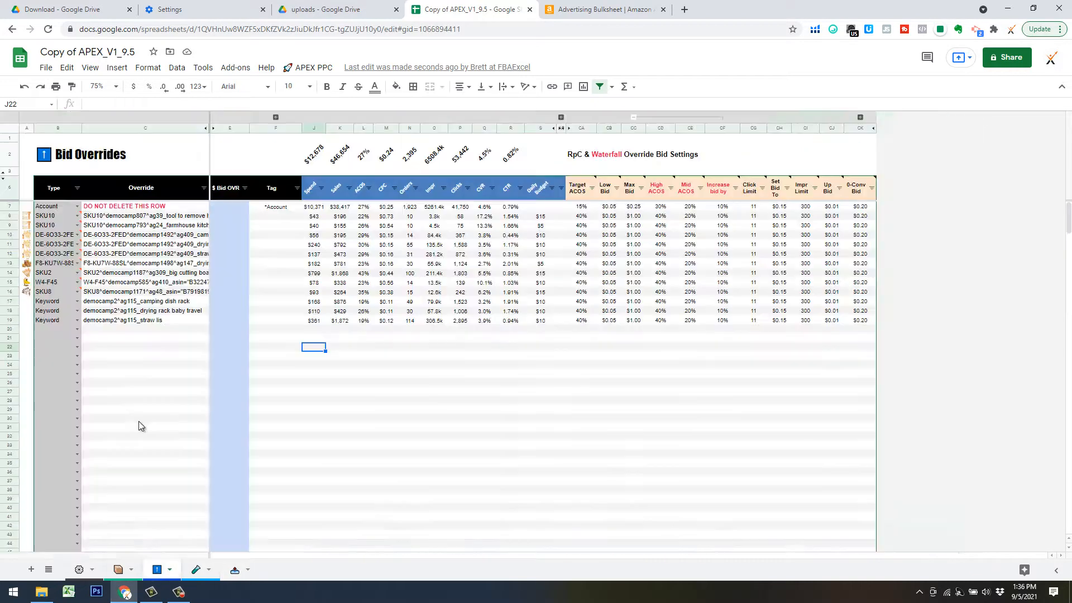
{"action": "left_click", "coordinate": [71, 334]}
{"action": "right_click", "coordinate": [71, 334]}
{"action": "mouse_move", "coordinate": [139, 235]}
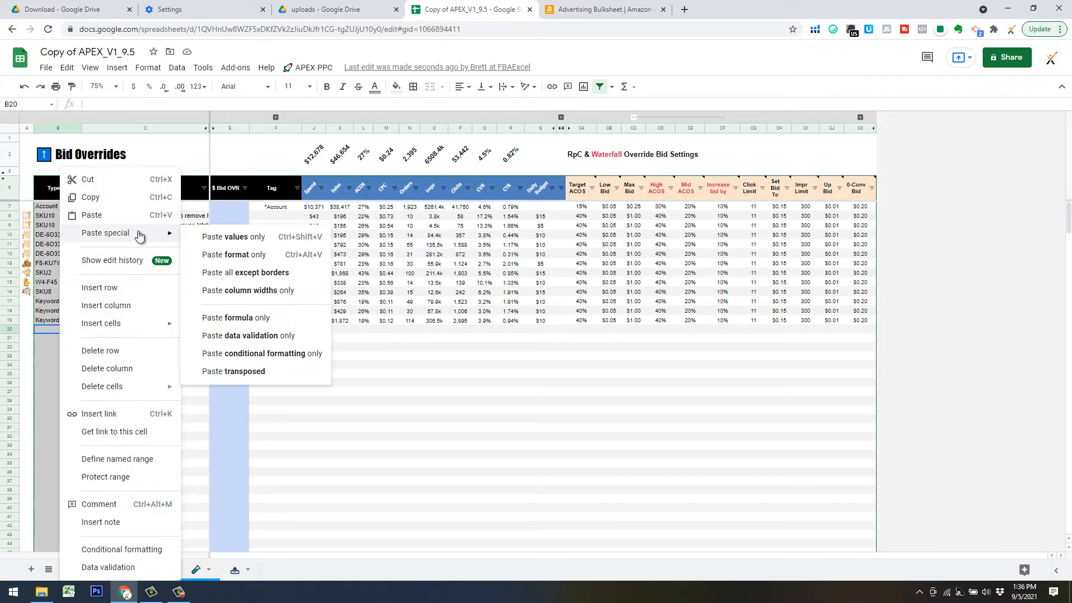
{"action": "left_click", "coordinate": [237, 276]}
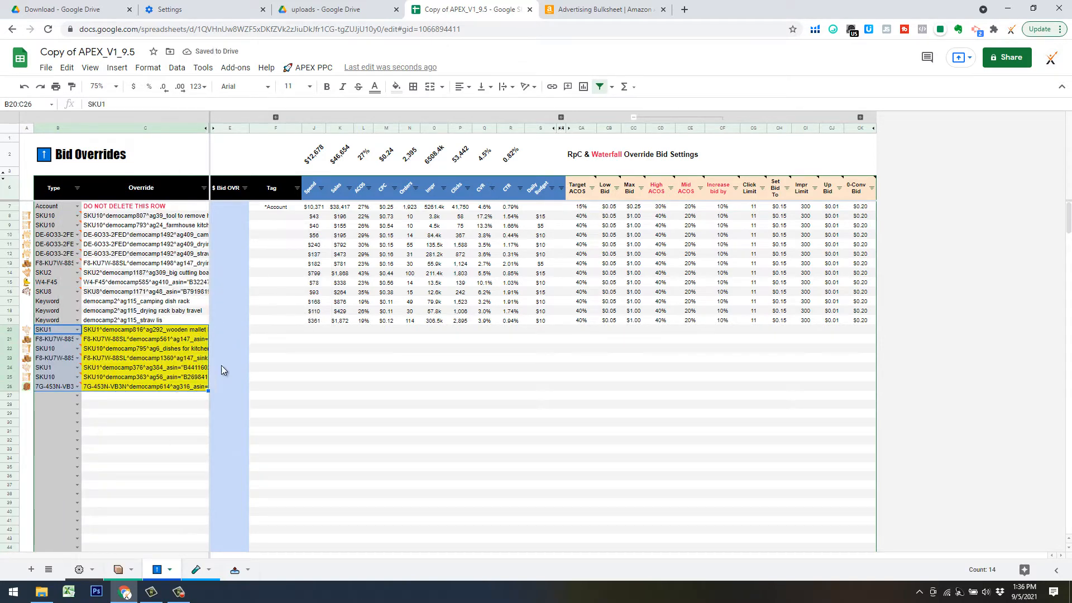
Fill row 19's override bid settings, Target ACOS through 0-Conv Bid, down to row 26
{"action": "left_click", "coordinate": [582, 323]}
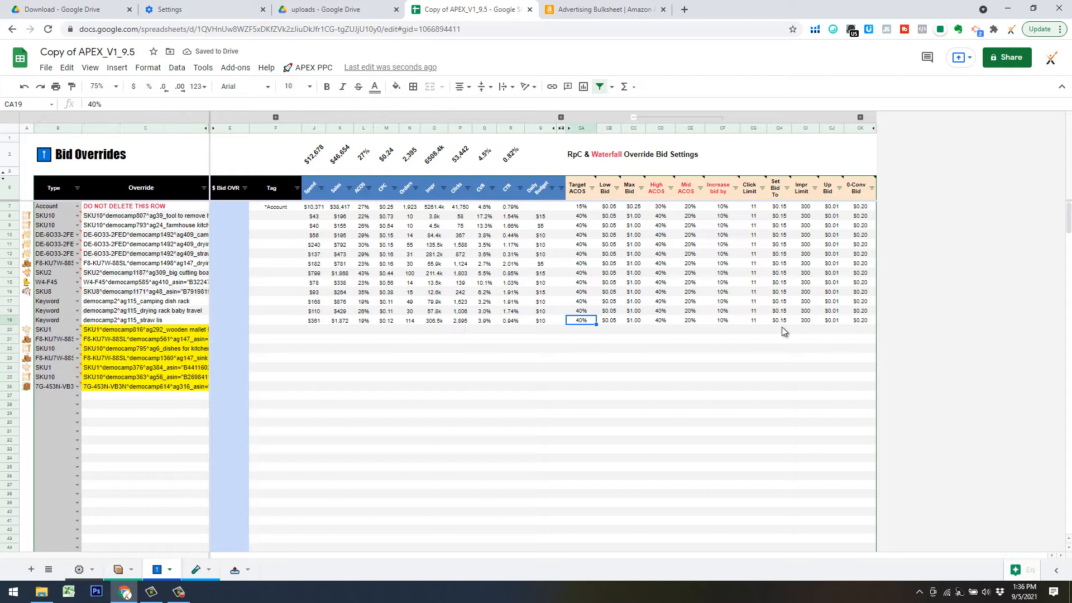
{"action": "left_click", "coordinate": [856, 322], "text": "shift"}
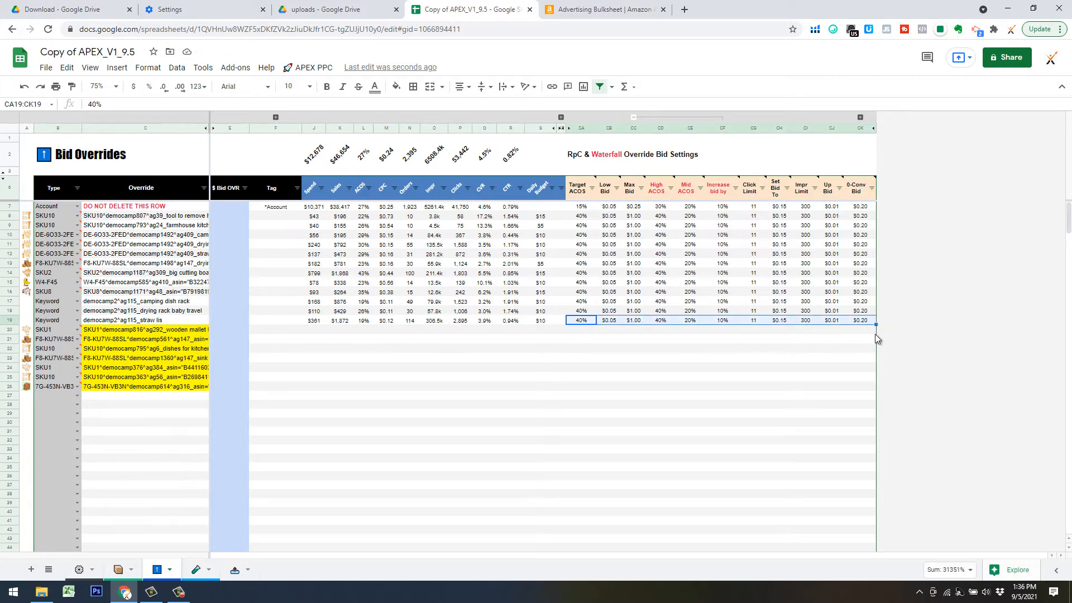
{"action": "left_click_drag", "start_coordinate": [876, 324], "coordinate": [878, 373]}
{"action": "left_click_drag", "start_coordinate": [767, 368], "coordinate": [765, 369]}
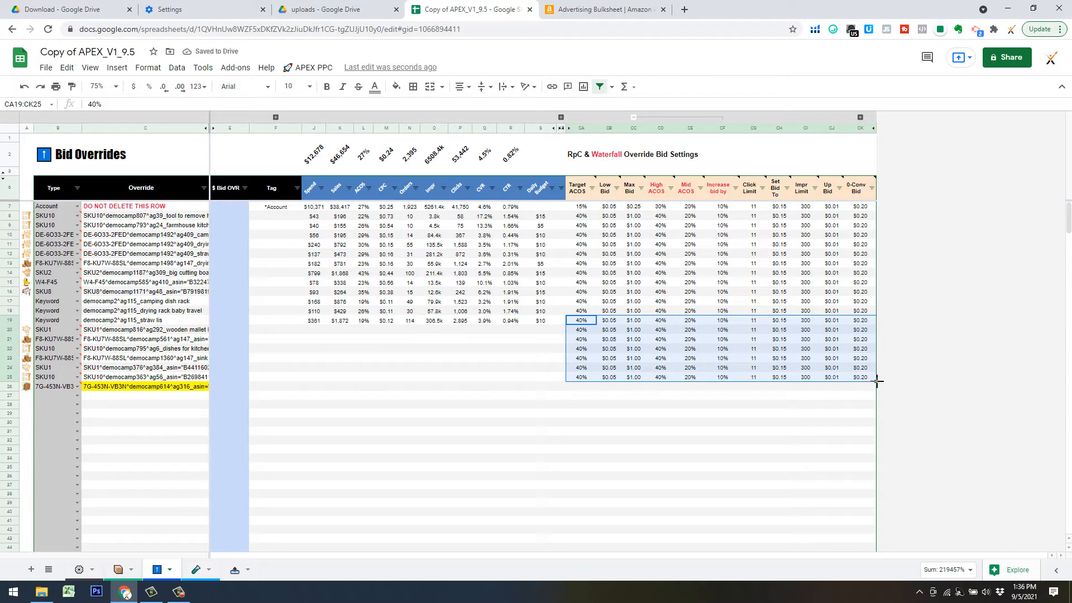
{"action": "left_click_drag", "start_coordinate": [877, 381], "coordinate": [878, 388]}
{"action": "left_click_drag", "start_coordinate": [790, 400], "coordinate": [791, 400]}
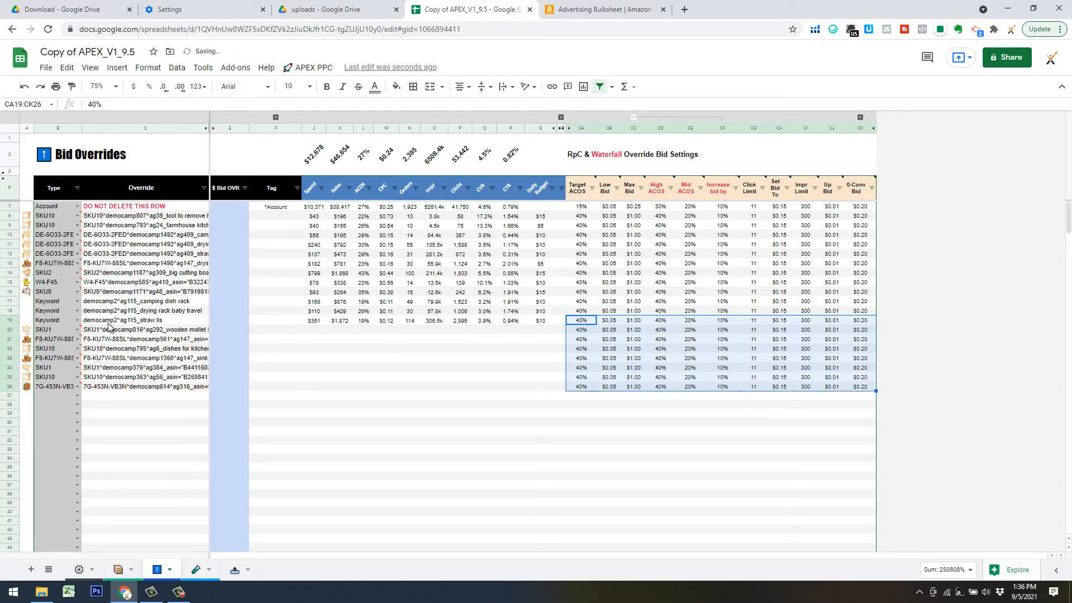
Tag the SKU1 override in row 20 as "Top CVR >8%"
{"action": "left_click", "coordinate": [260, 330]}
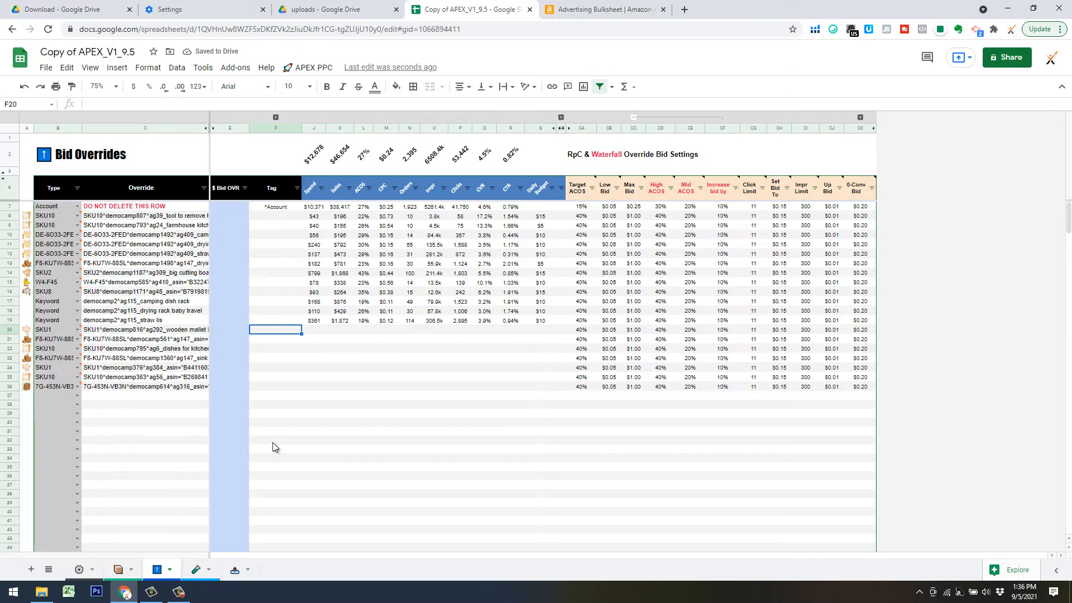
{"action": "type", "text": "Top CVR"}
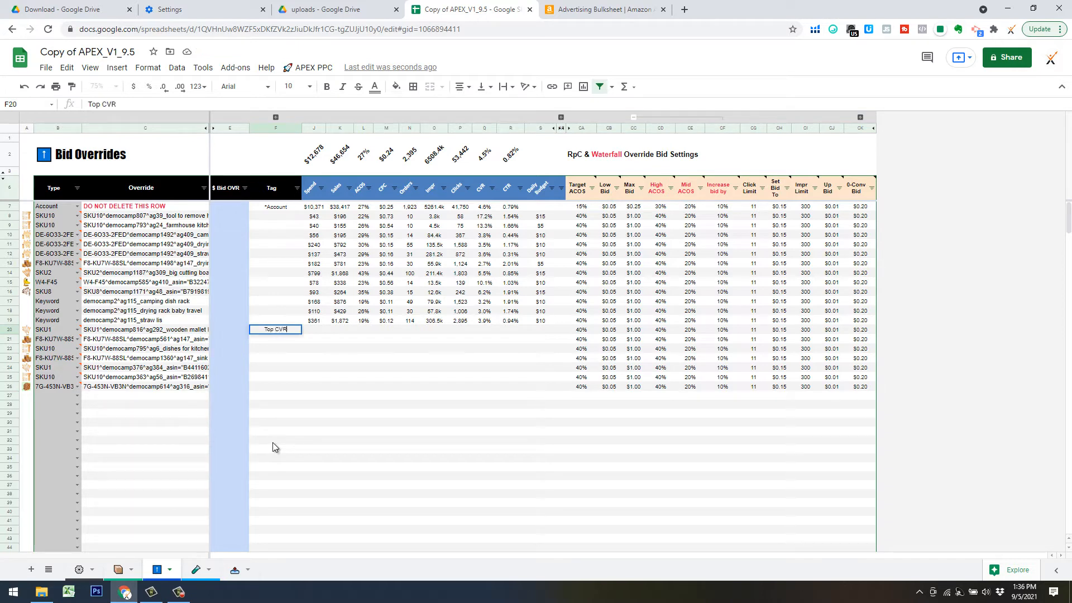
{"action": "type", "text": " >8%"}
{"action": "key", "text": "Return"}
Check the Top CVR limits on the Settings sheet and fill the row 20 tag down to row 26 on Bid Overrides
{"action": "left_click", "coordinate": [78, 571]}
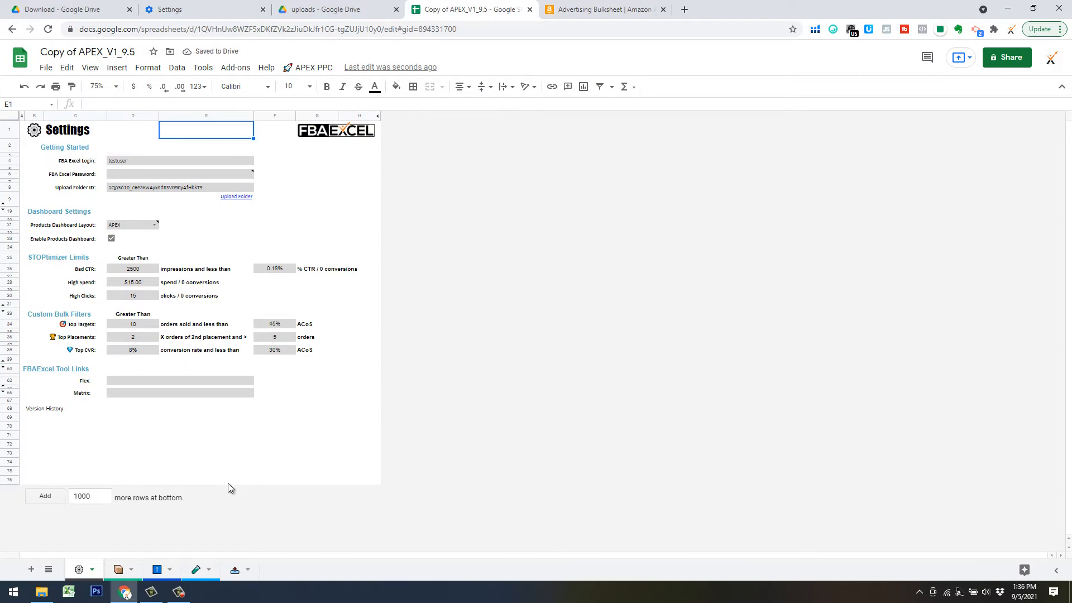
{"action": "left_click", "coordinate": [158, 570]}
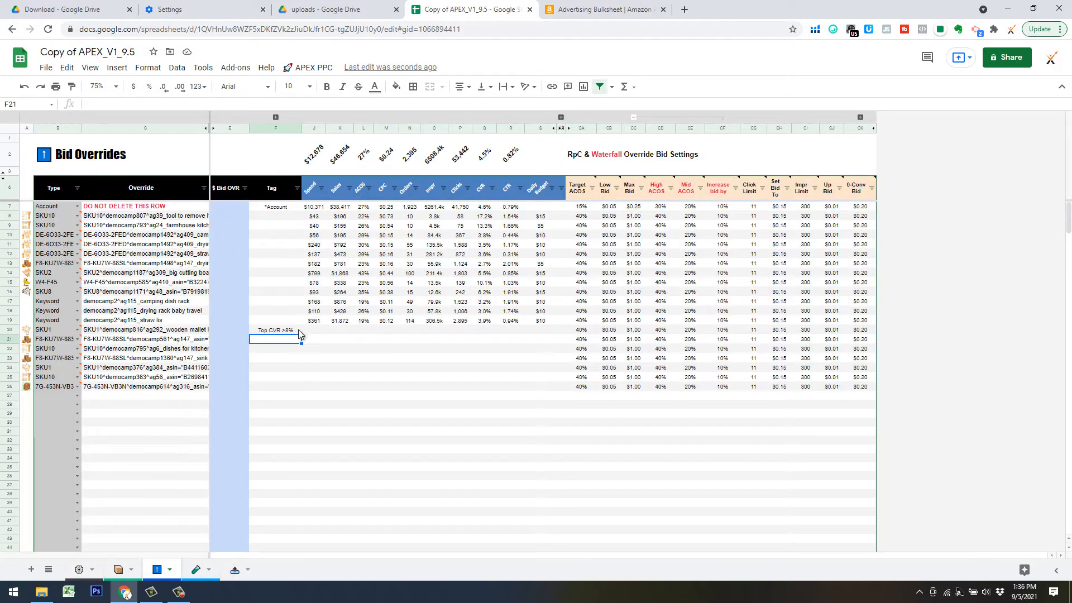
{"action": "left_click", "coordinate": [299, 333]}
{"action": "left_click_drag", "start_coordinate": [301, 334], "coordinate": [298, 384]}
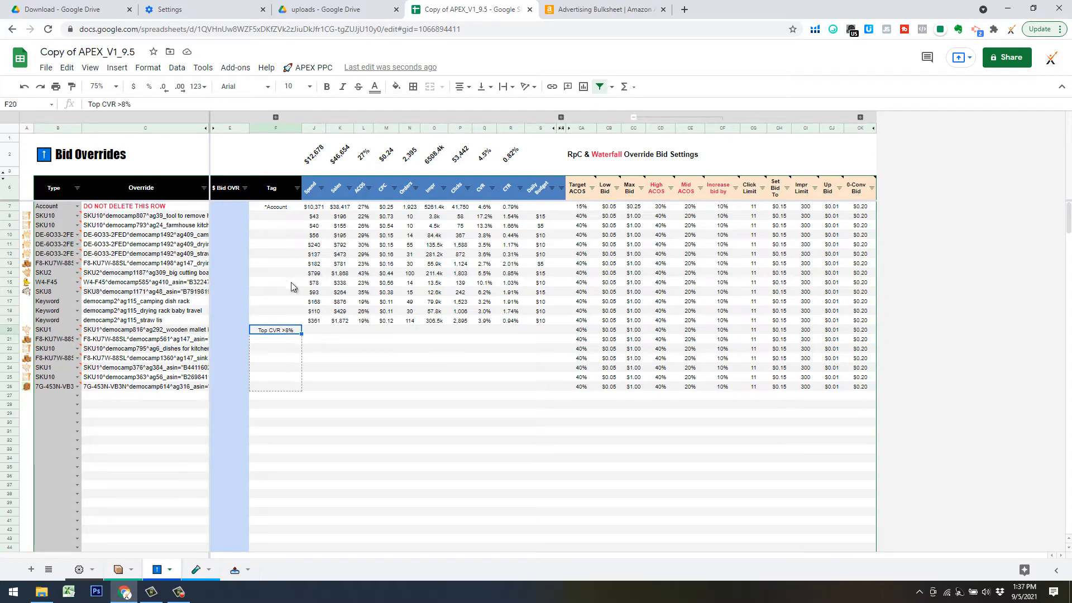
{"action": "left_click_drag", "start_coordinate": [291, 287], "coordinate": [288, 254]}
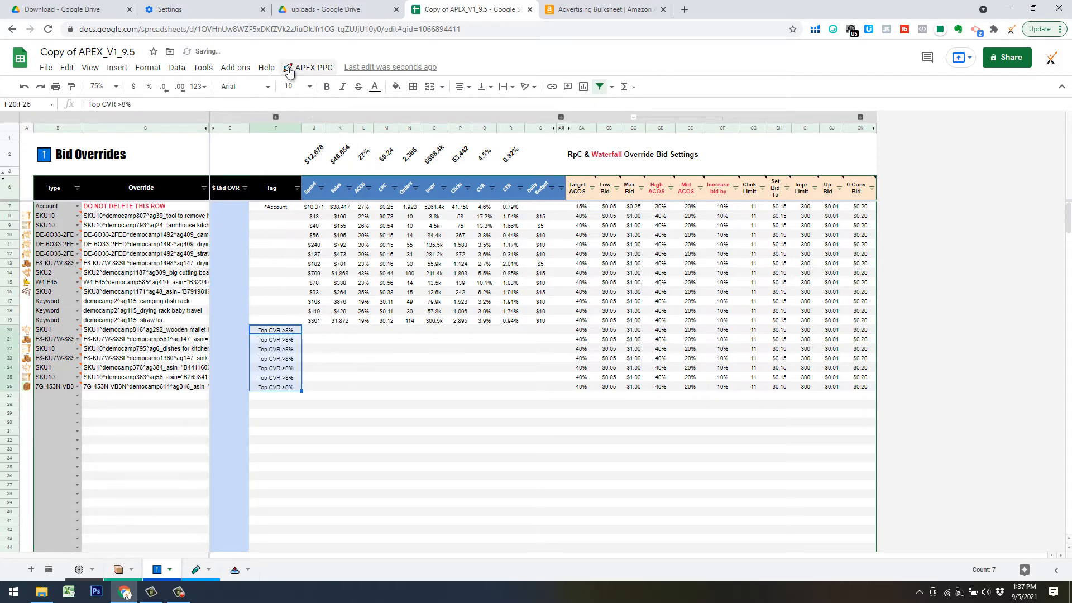
Run Sync Metrics for the bid overrides
{"action": "left_click", "coordinate": [288, 72]}
{"action": "mouse_move", "coordinate": [385, 314]}
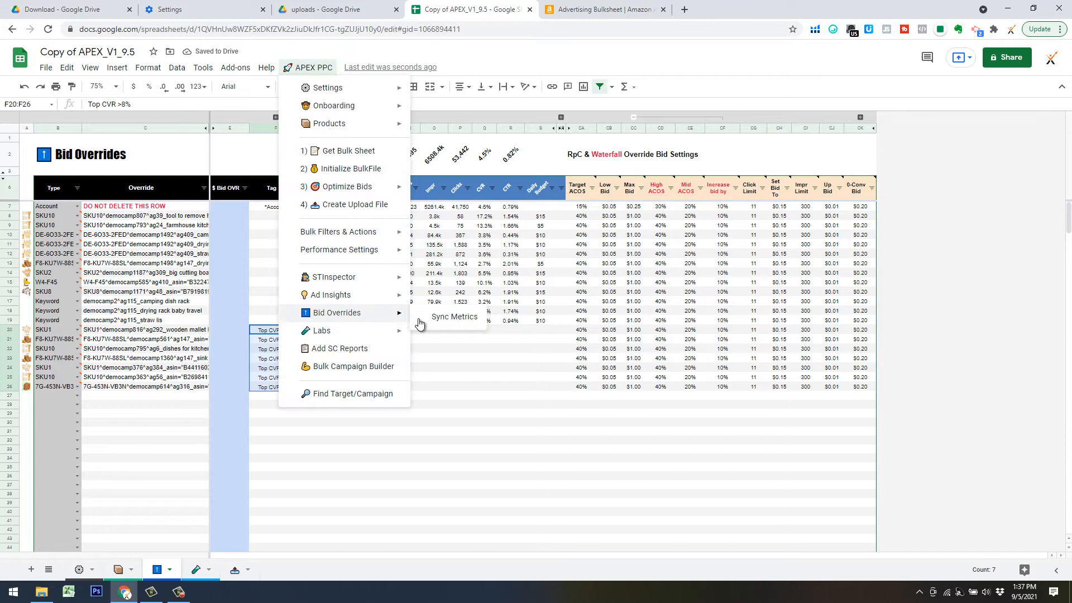
{"action": "left_click", "coordinate": [454, 318]}
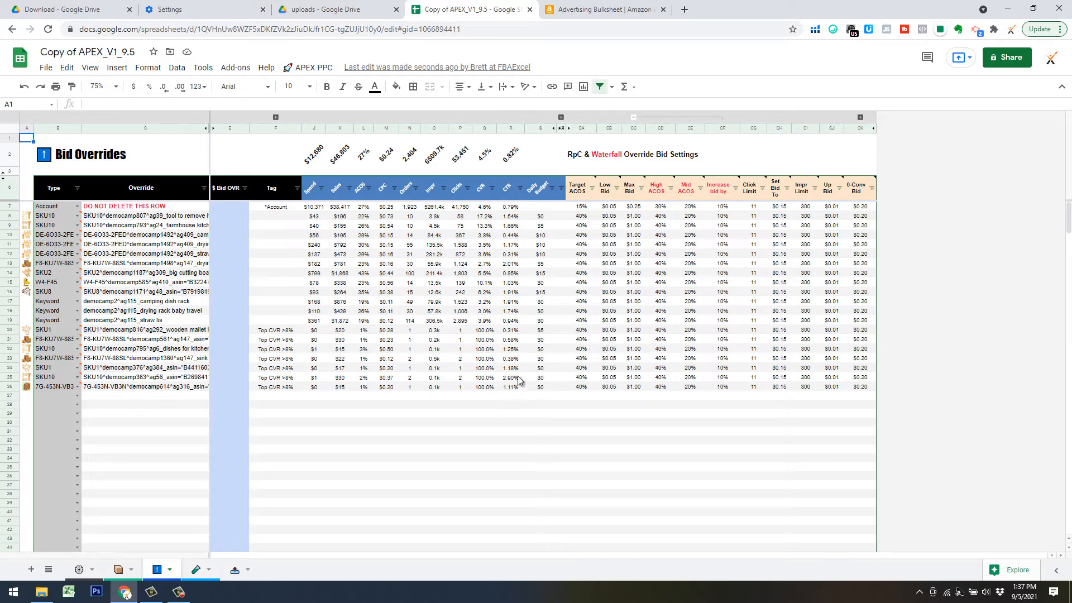
Return to the bulk sheet and apply the Top Placements - TOS filter
{"action": "left_click", "coordinate": [241, 573]}
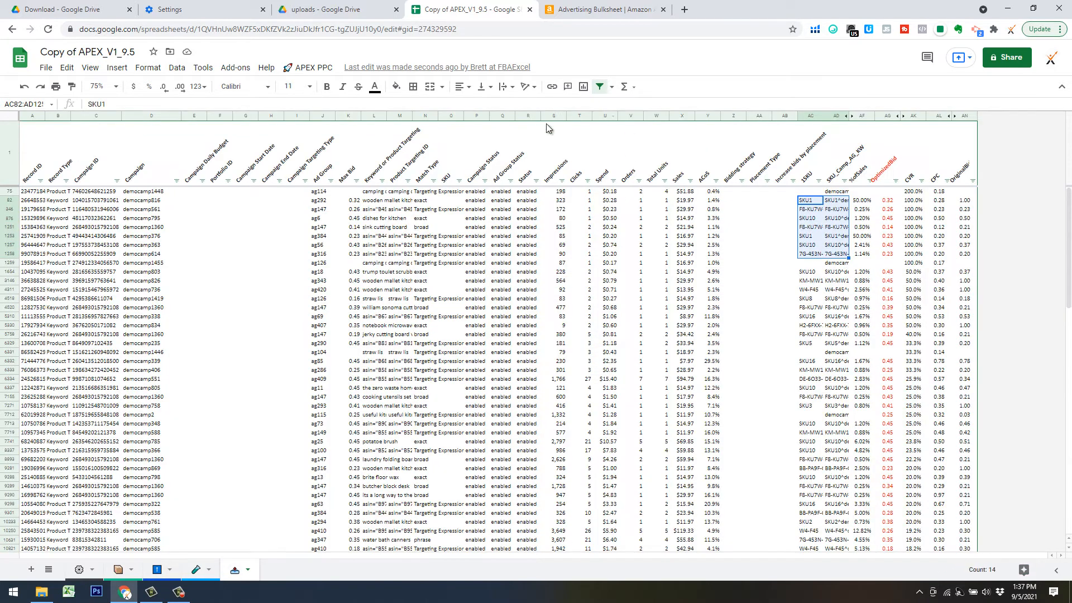
{"action": "left_click", "coordinate": [310, 67]}
{"action": "mouse_move", "coordinate": [332, 232]}
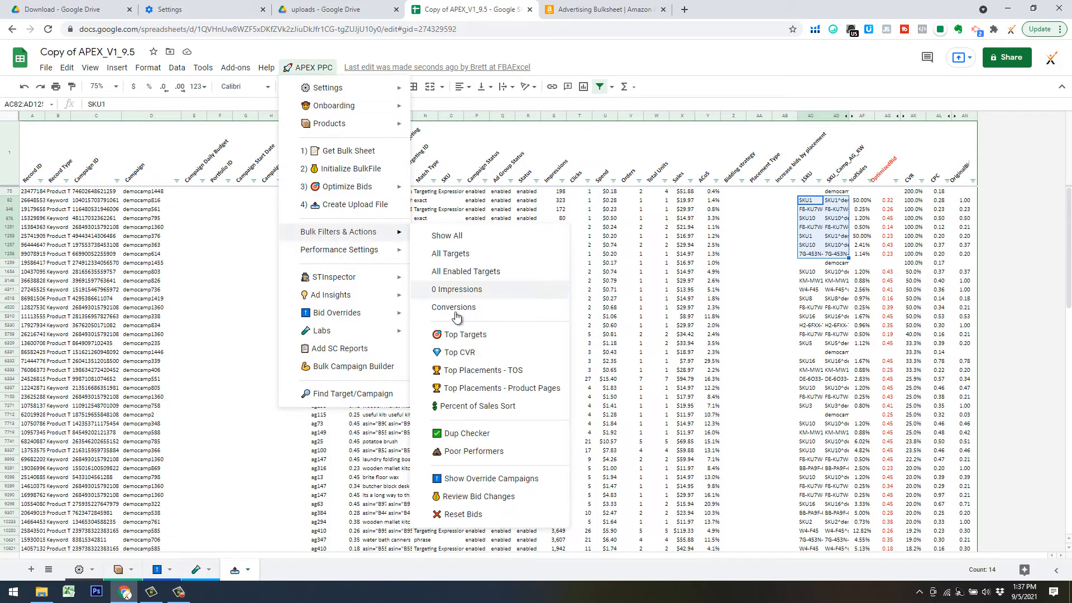
{"action": "left_click", "coordinate": [481, 373]}
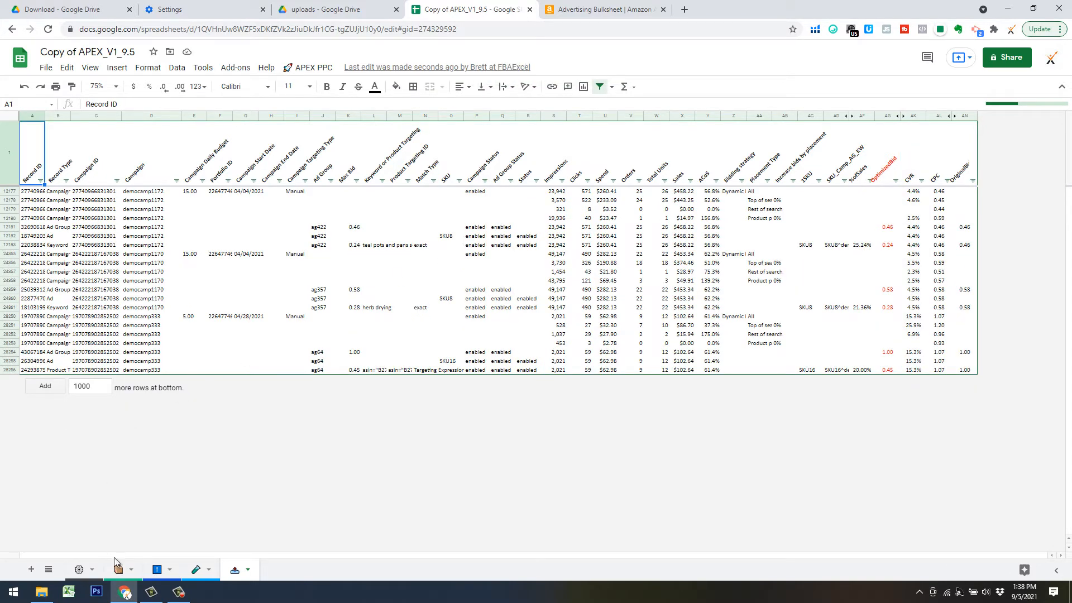
Check the Top Placements limits on the Settings sheet and compare them with the Total Units of democamp1172's placements
{"action": "left_click", "coordinate": [79, 569]}
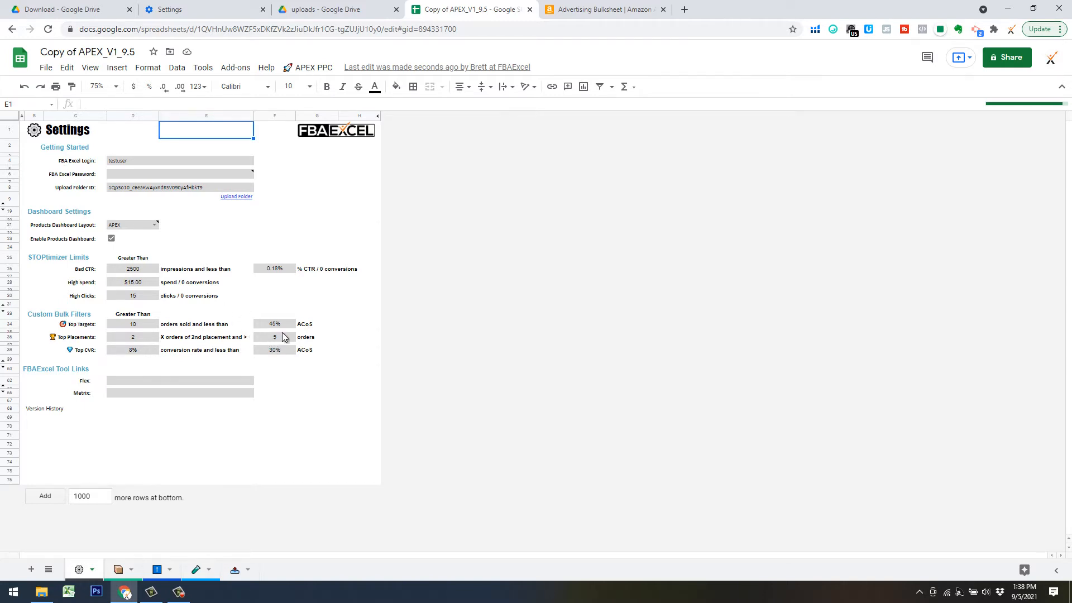
{"action": "left_click", "coordinate": [232, 574]}
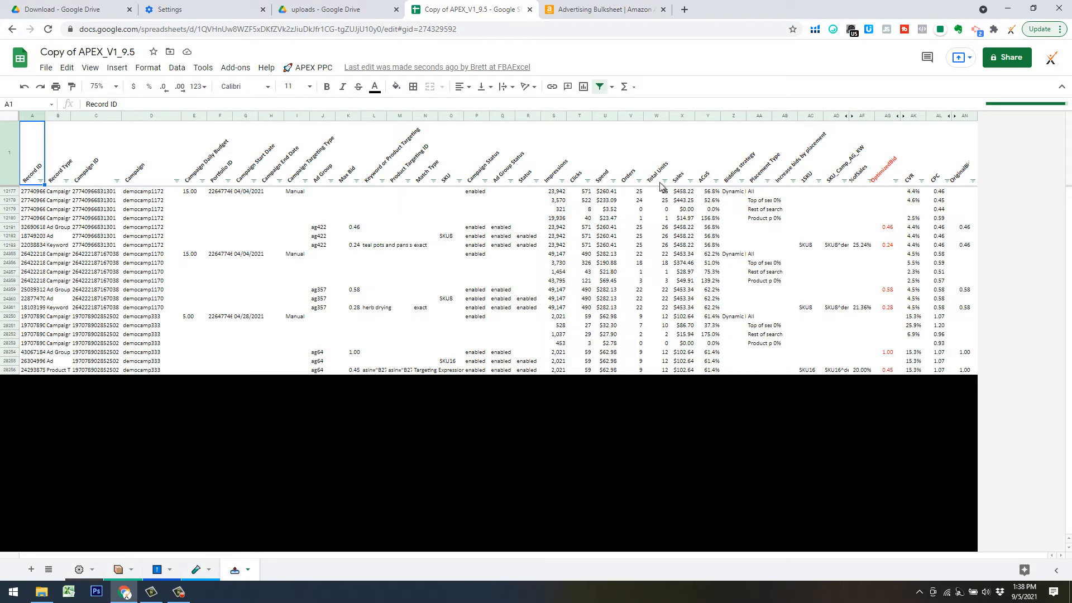
{"action": "left_click", "coordinate": [652, 209]}
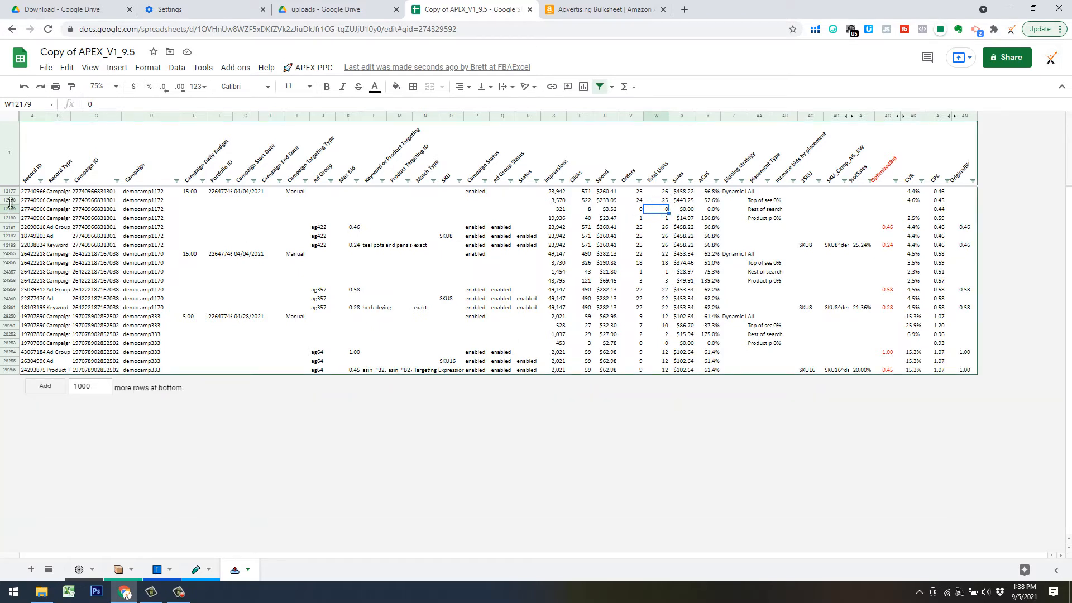
Inspect the Record Type of democamp1172's placement rows and widen that column until its text is fully readable
{"action": "left_click", "coordinate": [56, 201]}
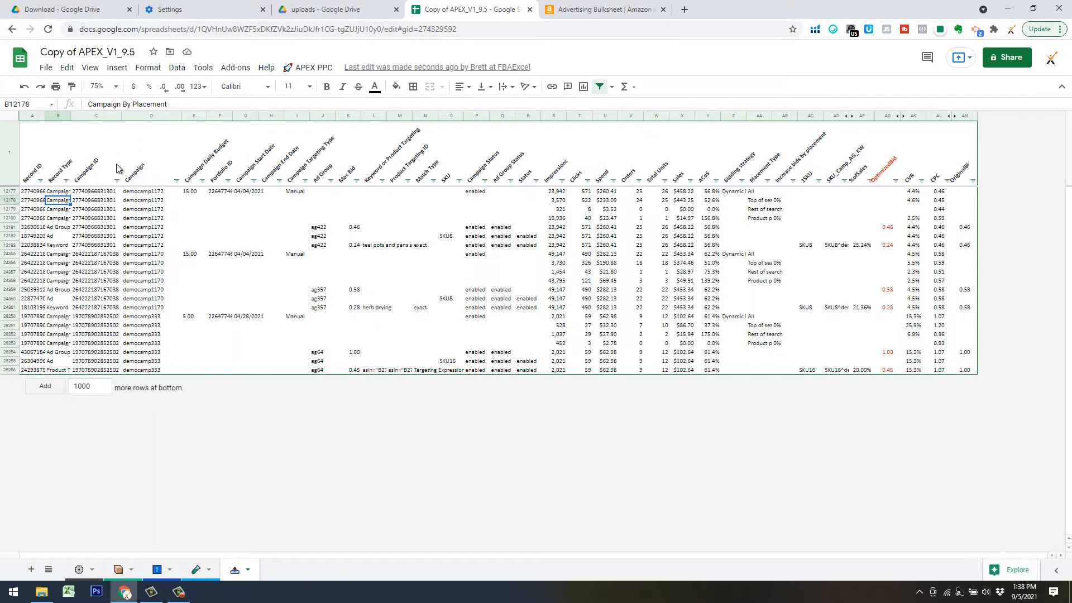
{"action": "key", "text": "Down"}
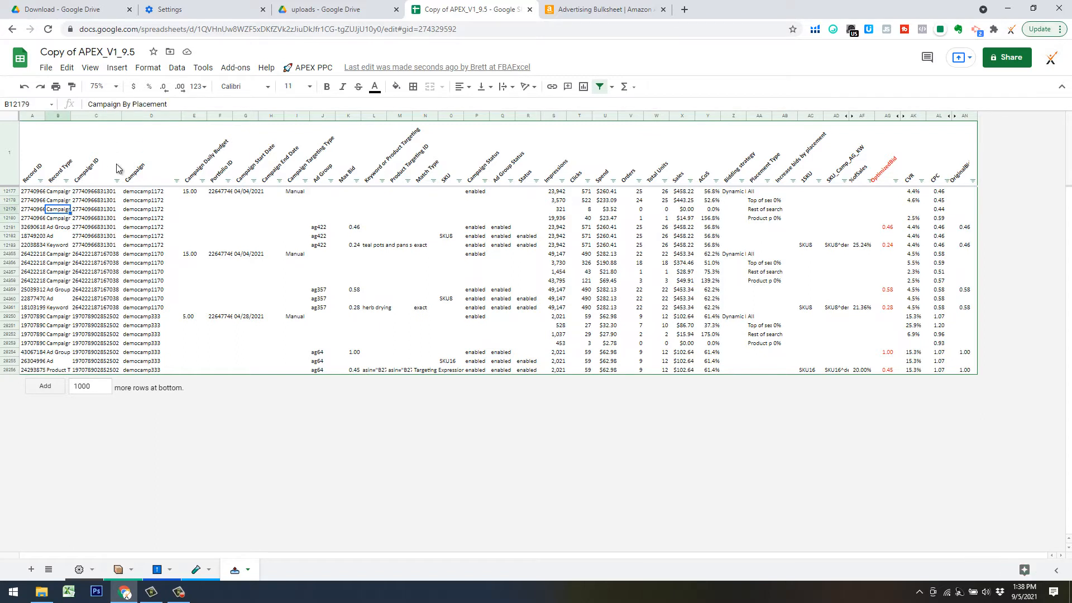
{"action": "key", "text": "Up"}
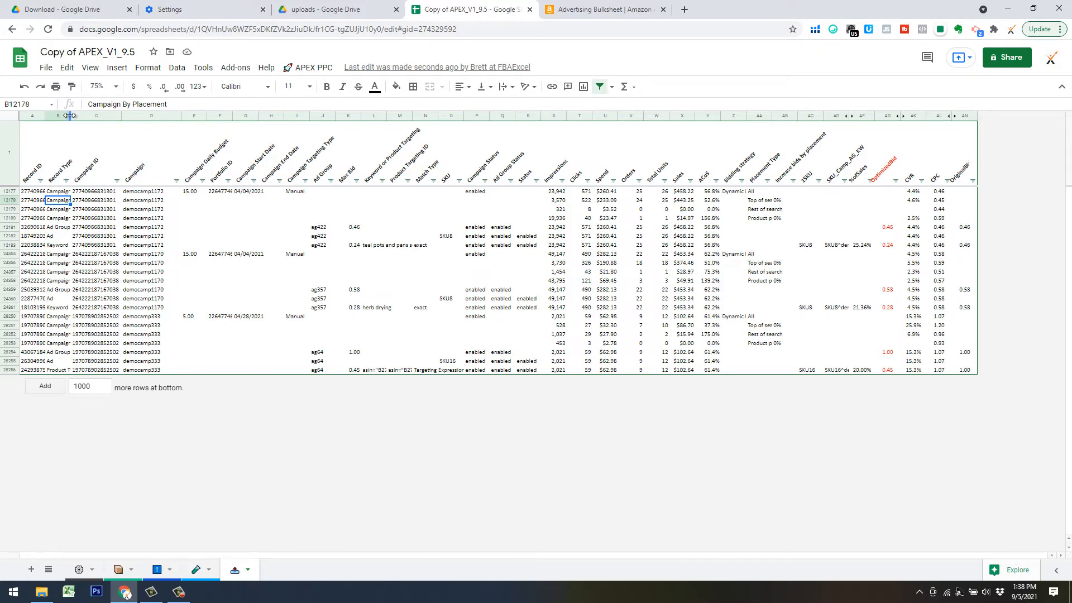
{"action": "left_click_drag", "start_coordinate": [70, 116], "coordinate": [130, 179]}
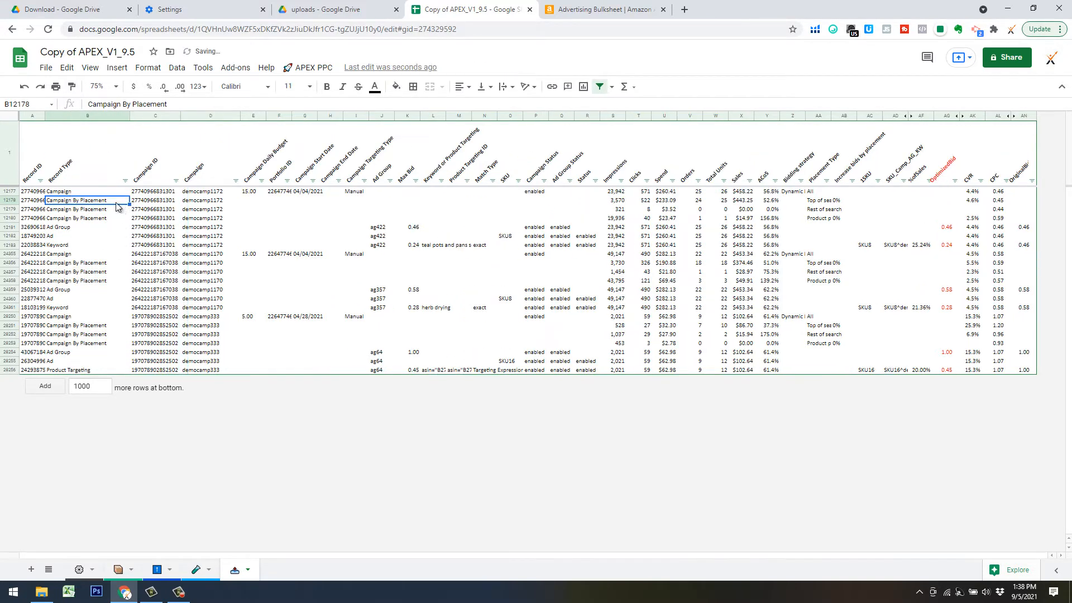
Review democamp1172's Placement Type entries and the Orders value for its top-of-search placement
{"action": "left_click", "coordinate": [817, 202]}
{"action": "left_click", "coordinate": [815, 210]}
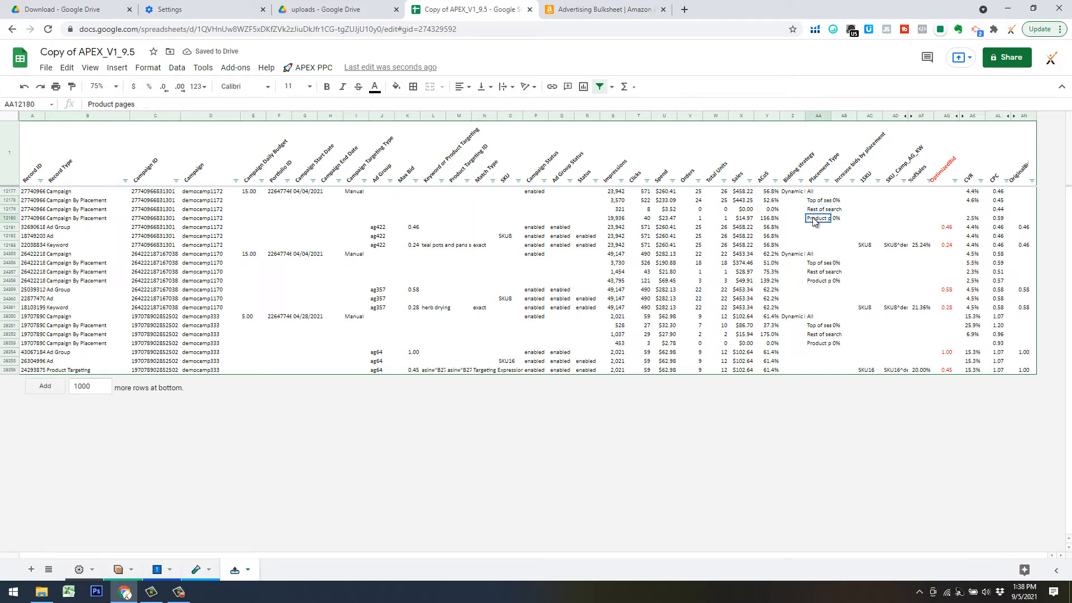
{"action": "left_click", "coordinate": [815, 219]}
{"action": "left_click", "coordinate": [700, 202]}
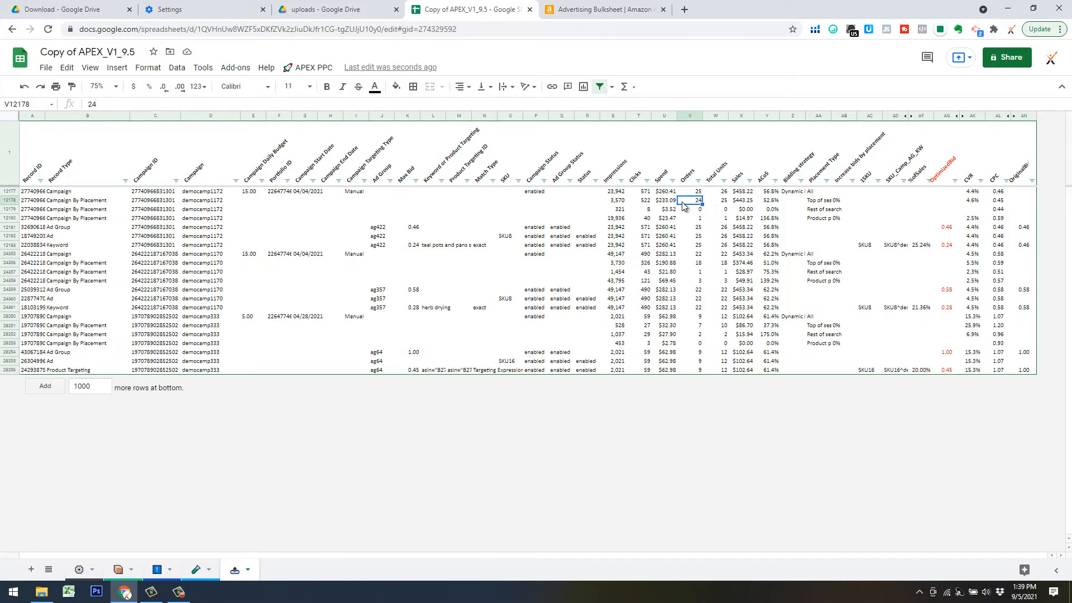
Inspect democamp1172's keyword and SKU entries and compare the CVR and CPC of its placement rows
{"action": "left_click", "coordinate": [425, 246]}
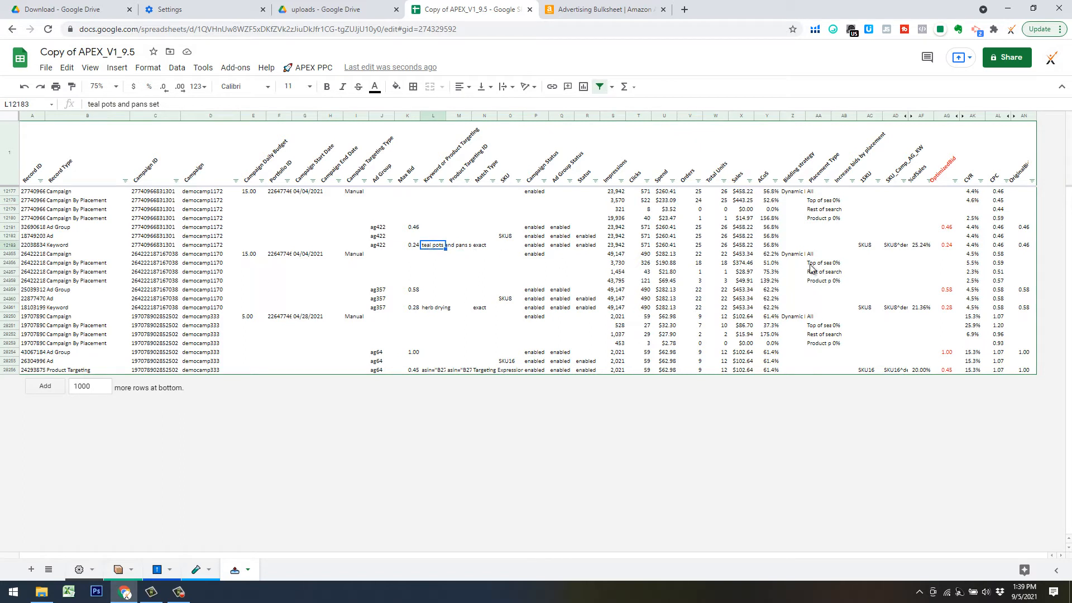
{"action": "left_click_drag", "start_coordinate": [868, 249], "coordinate": [891, 249]}
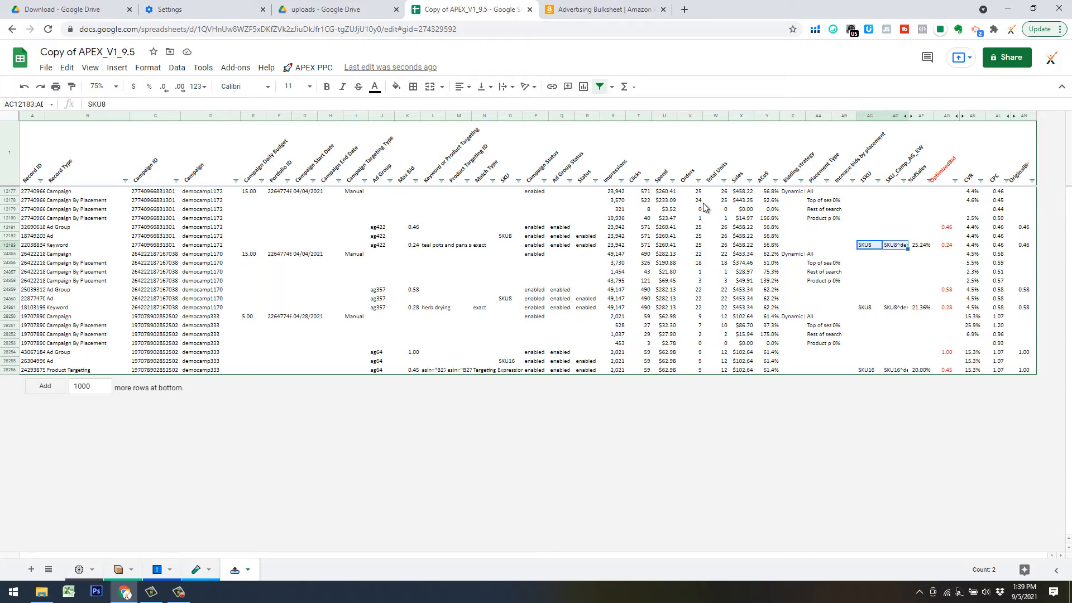
{"action": "right_click", "coordinate": [999, 217]}
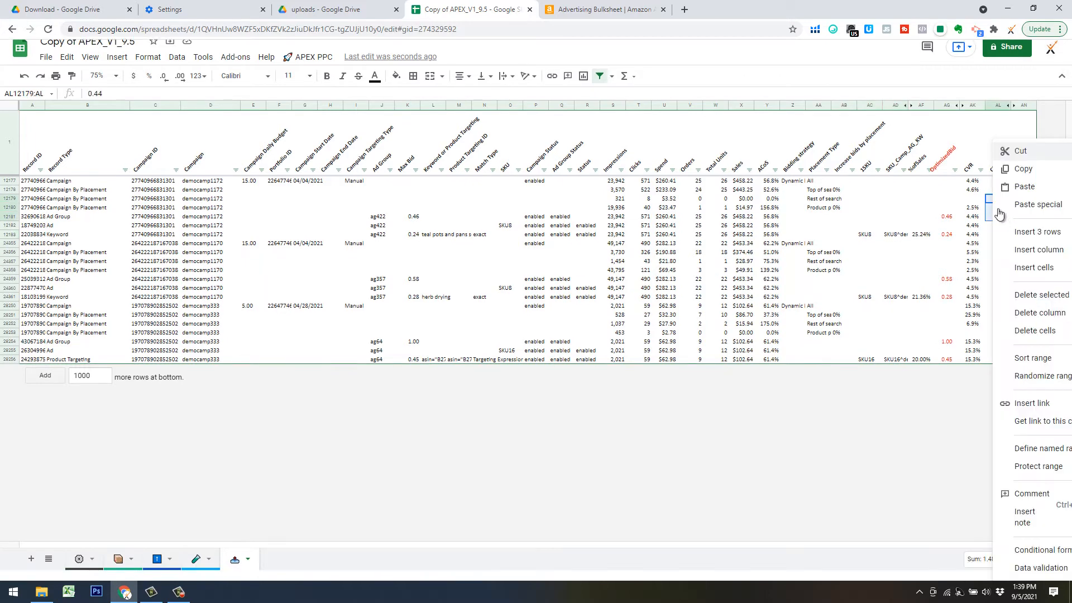
{"action": "left_click", "coordinate": [981, 217]}
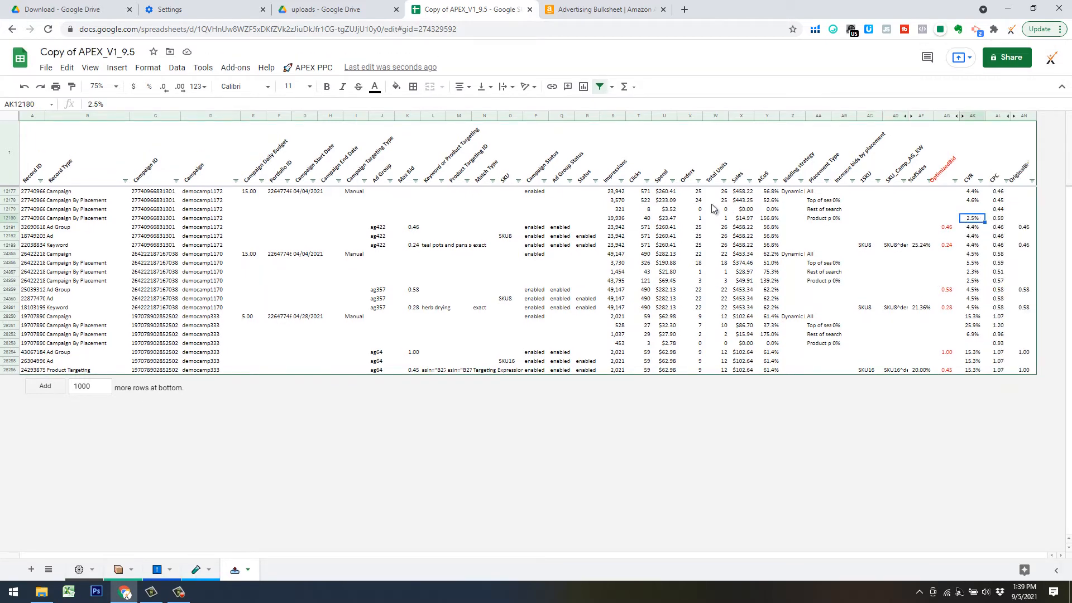
{"action": "left_click", "coordinate": [999, 201]}
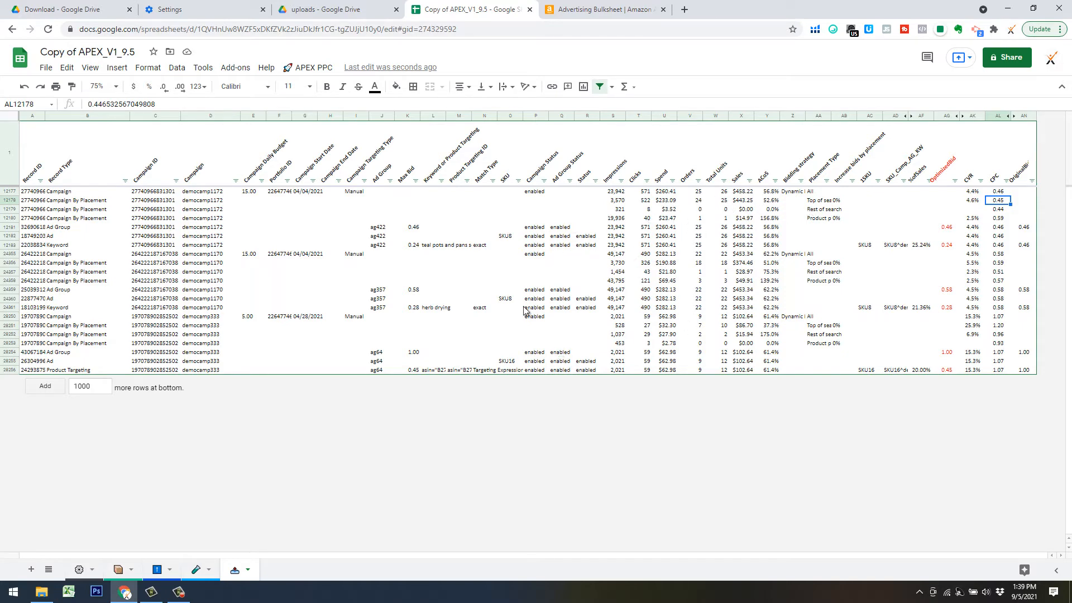
Look over the Top Placements options among the bulk filters and the entries on the Bid Overrides sheet
{"action": "left_click", "coordinate": [302, 68]}
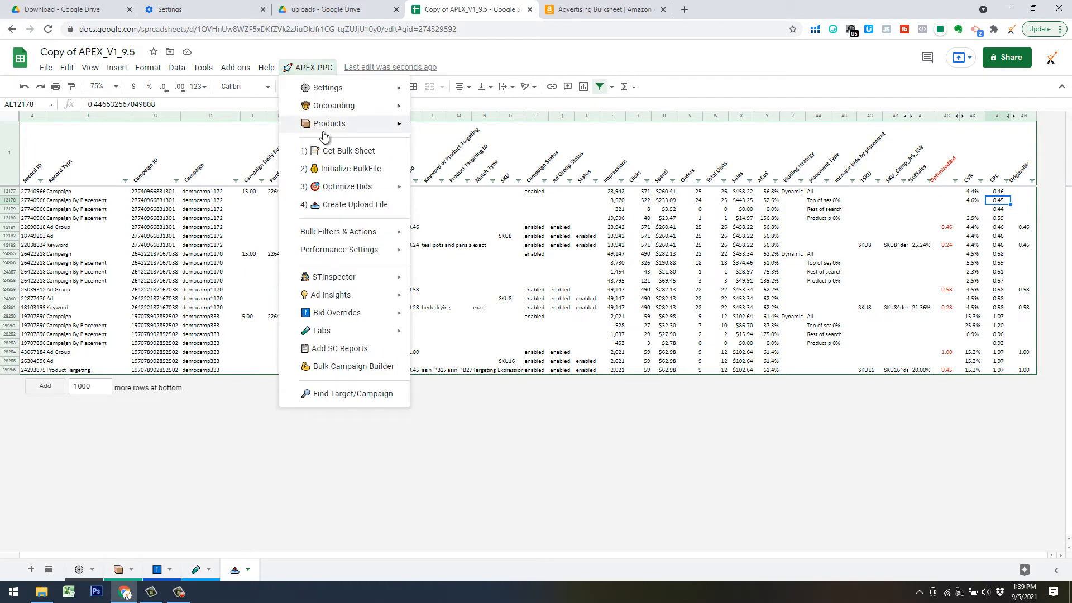
{"action": "mouse_move", "coordinate": [391, 233]}
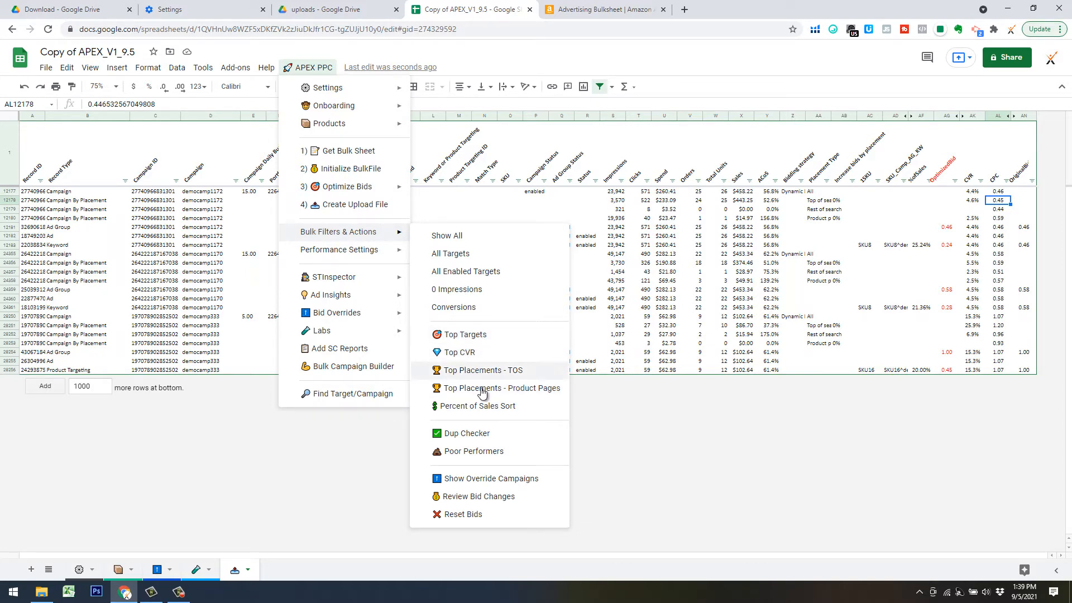
{"action": "left_click", "coordinate": [718, 272]}
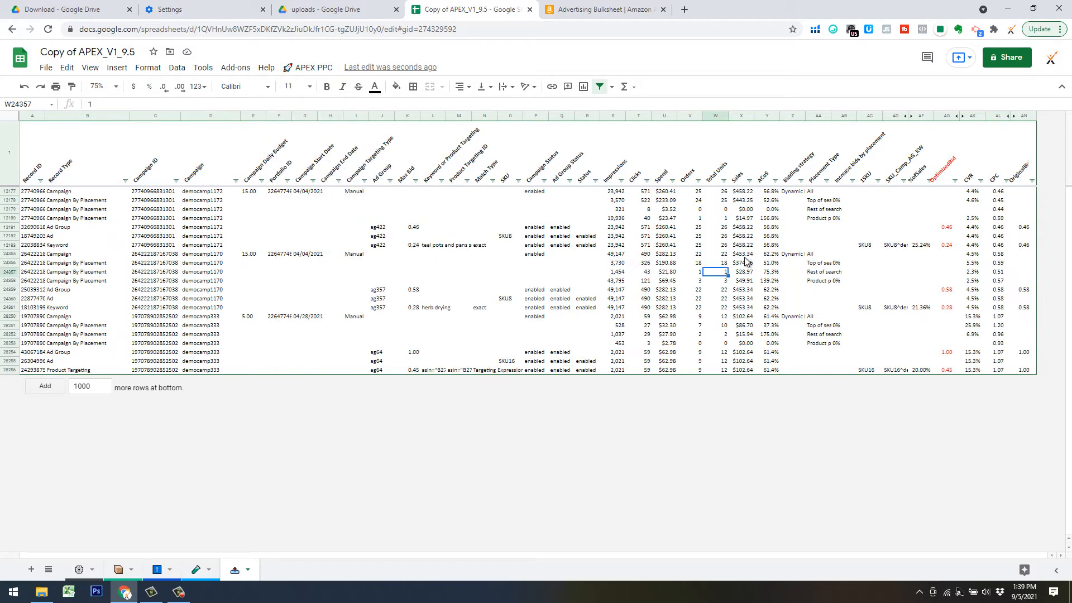
{"action": "left_click", "coordinate": [156, 572]}
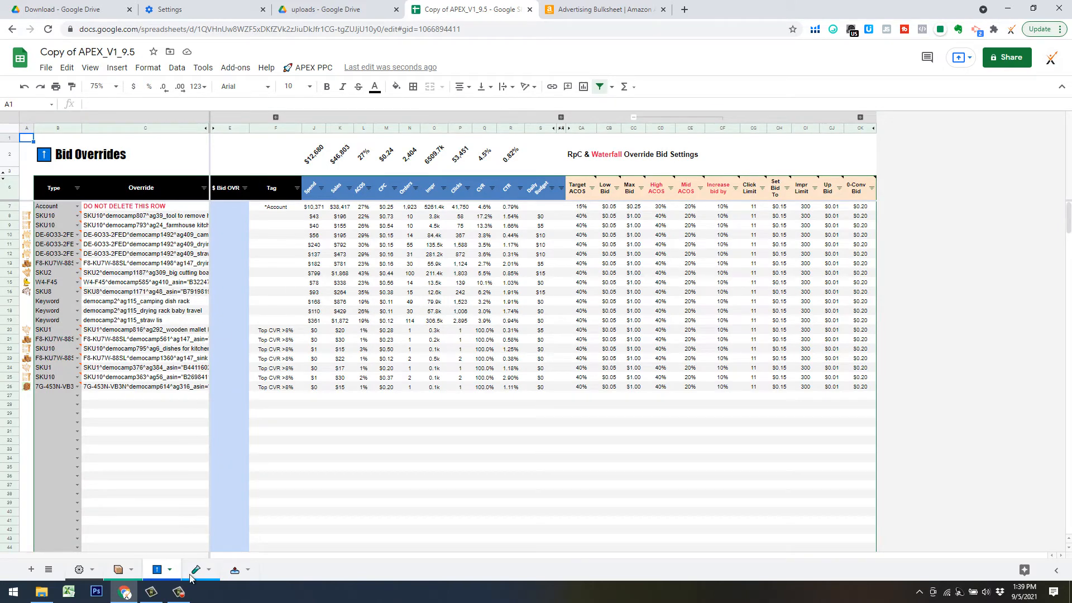
{"action": "left_click", "coordinate": [313, 67]}
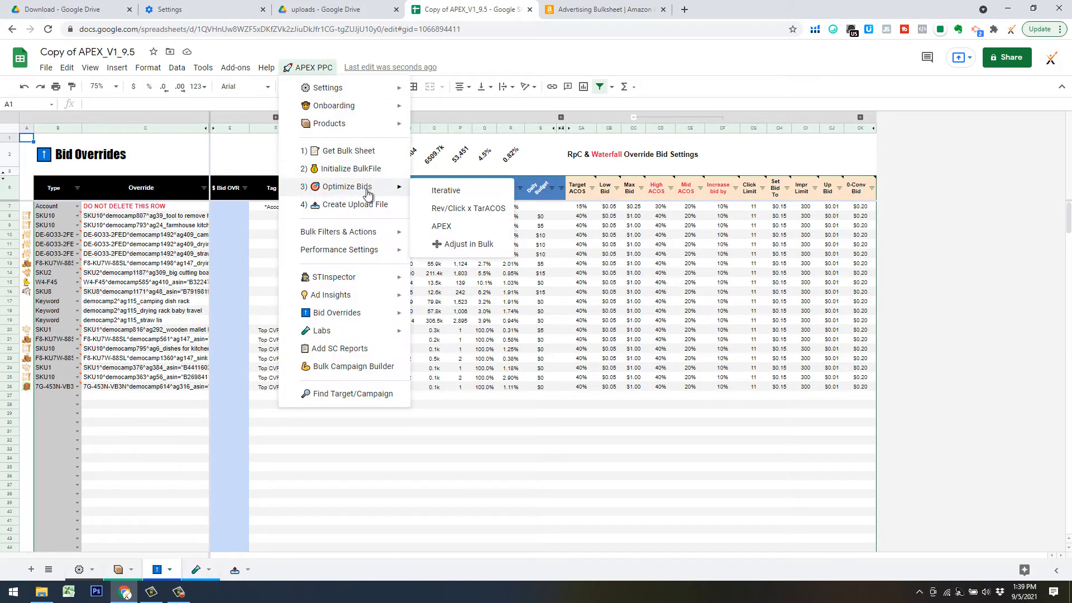
Return to the bulk sheet and apply the Show All bulk filter
{"action": "left_click", "coordinate": [235, 573]}
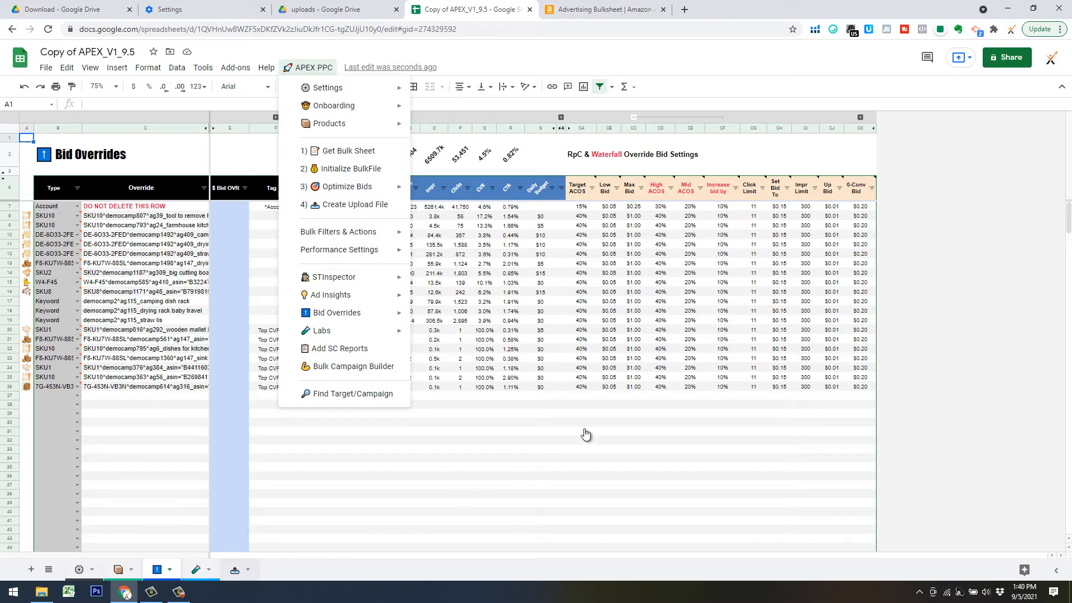
{"action": "left_click", "coordinate": [313, 68]}
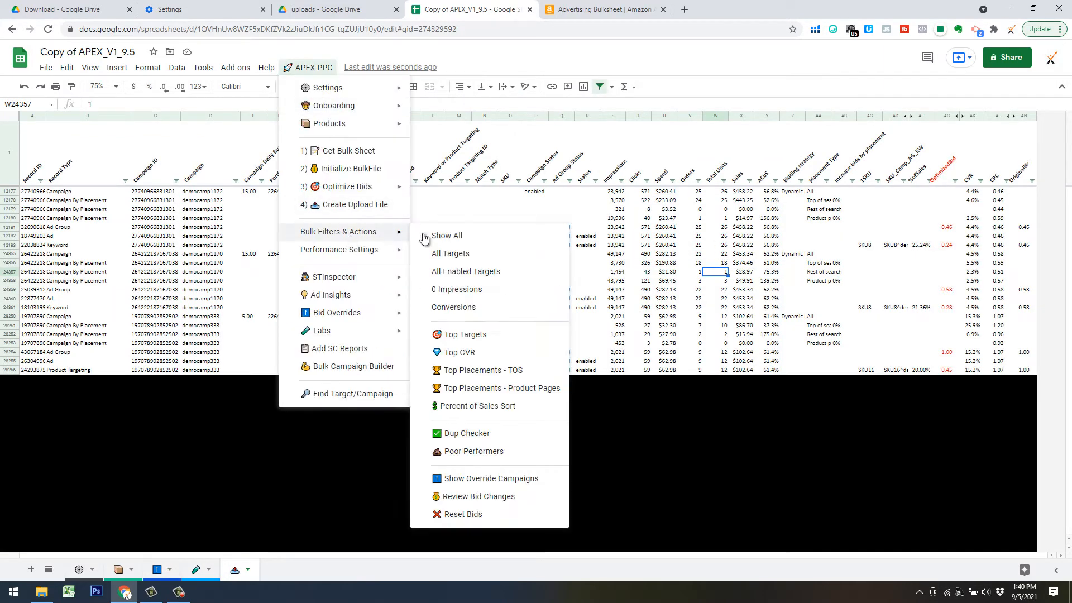
{"action": "left_click", "coordinate": [529, 240]}
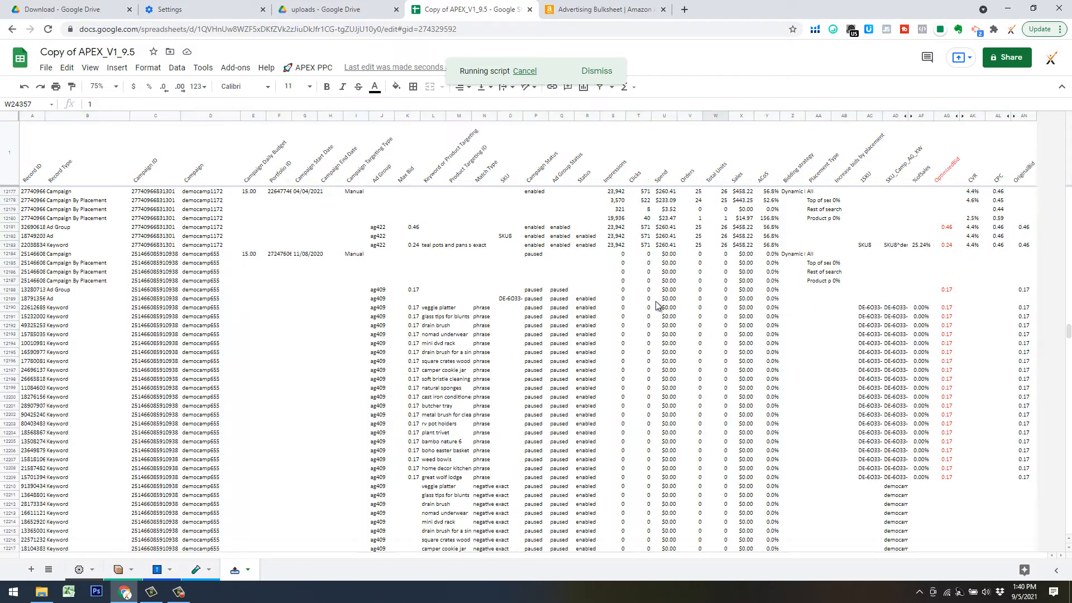
{"action": "left_click", "coordinate": [316, 71]}
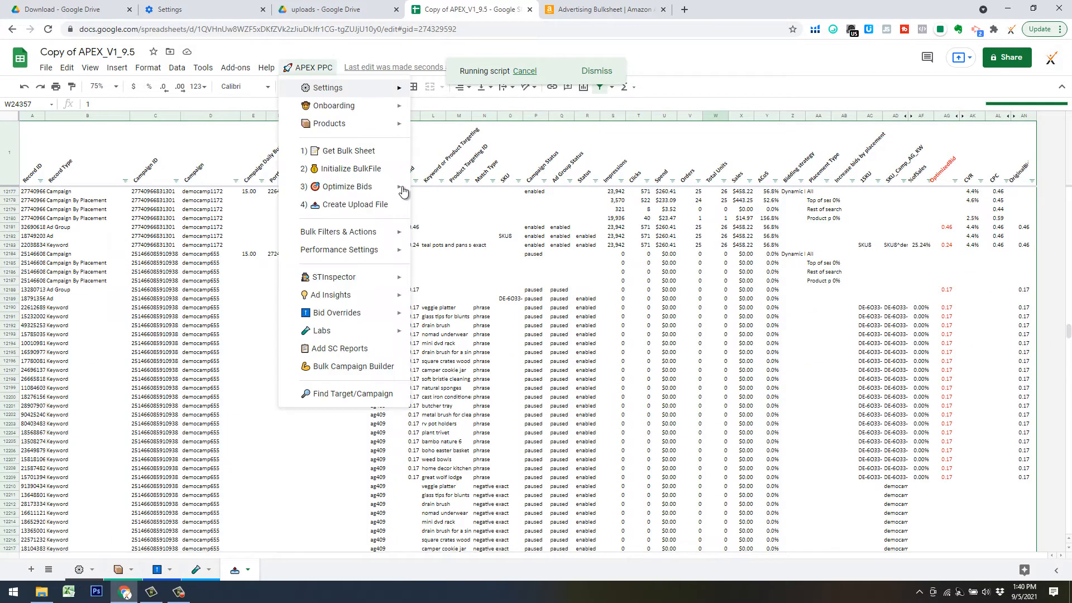
{"action": "mouse_move", "coordinate": [376, 239]}
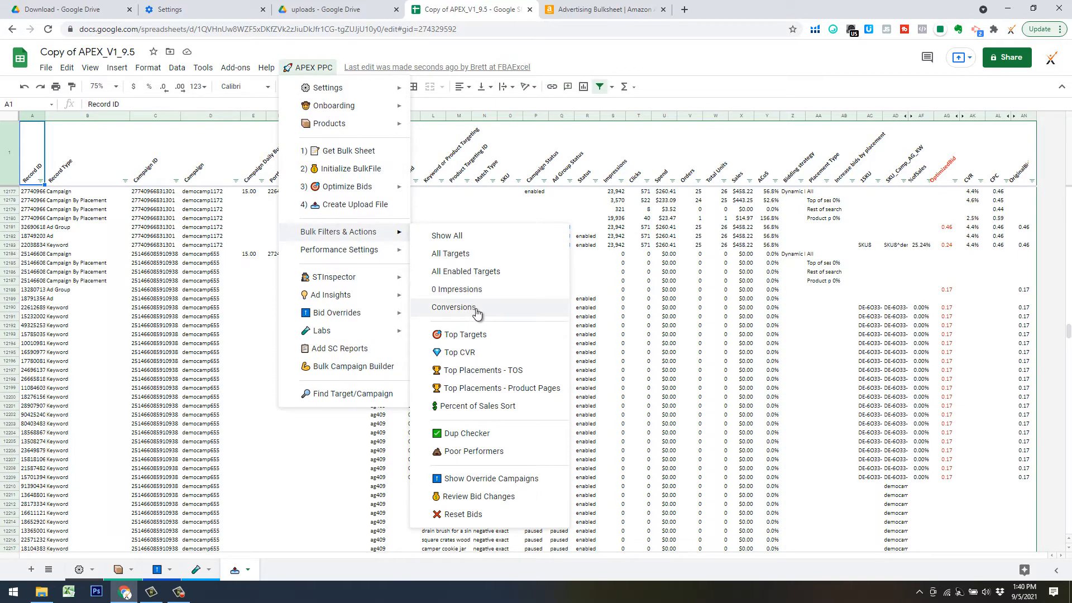
{"action": "left_click", "coordinate": [666, 209]}
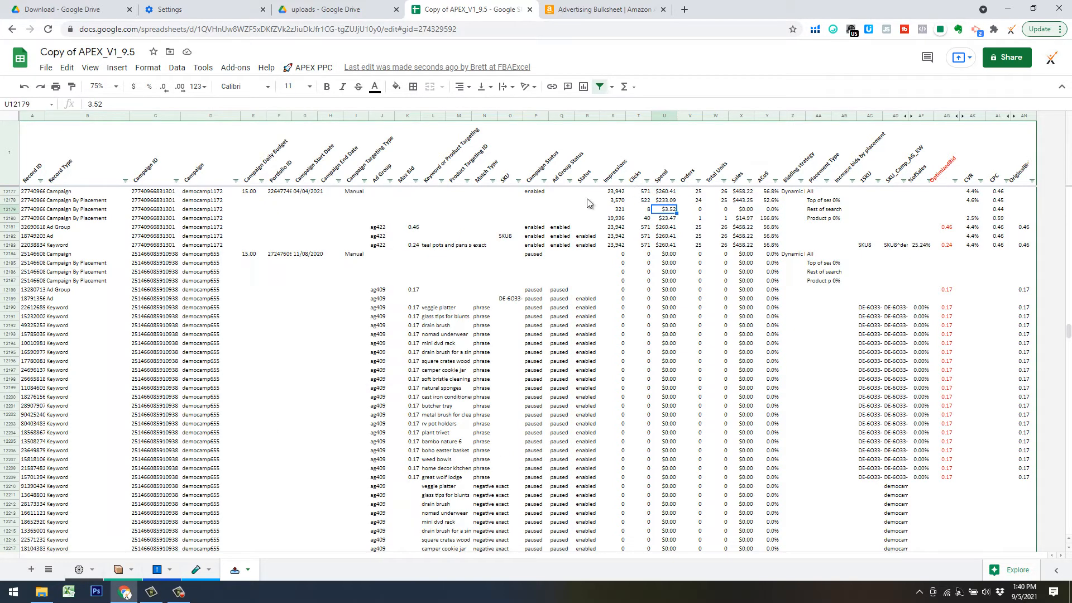
Filter the Campaign column by values, selecting all campaign names that match "demo"
{"action": "left_click", "coordinate": [235, 181]}
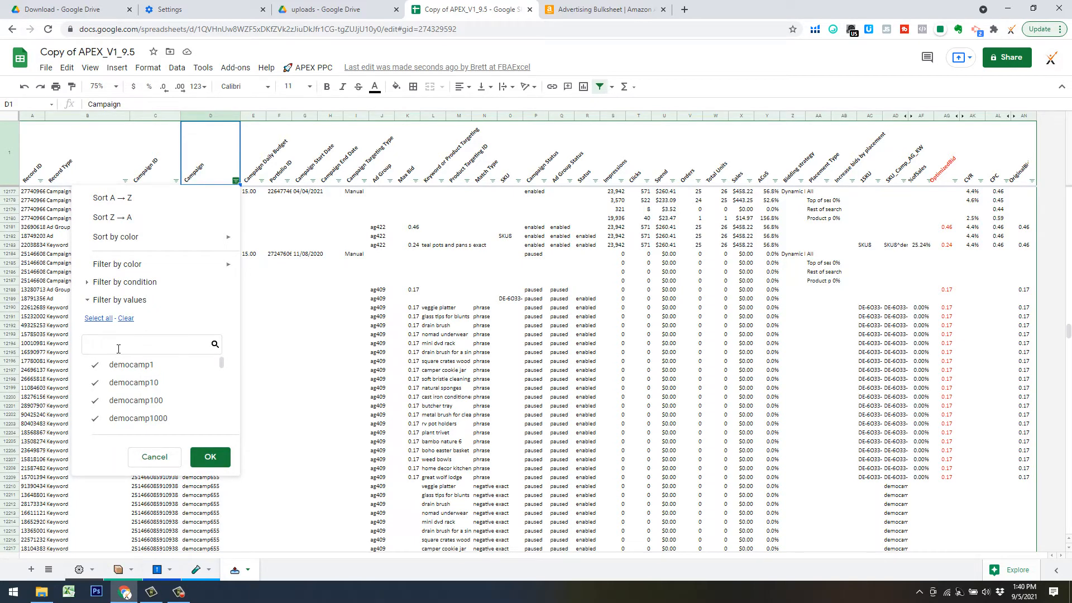
{"action": "left_click", "coordinate": [127, 319]}
{"action": "type", "text": "demo"}
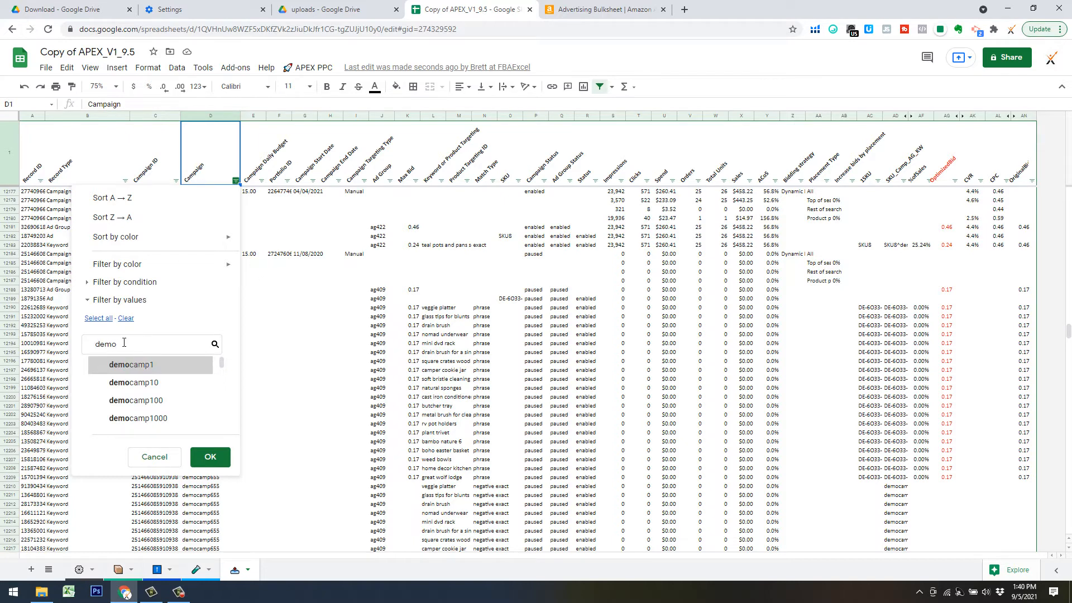
{"action": "left_click", "coordinate": [99, 318]}
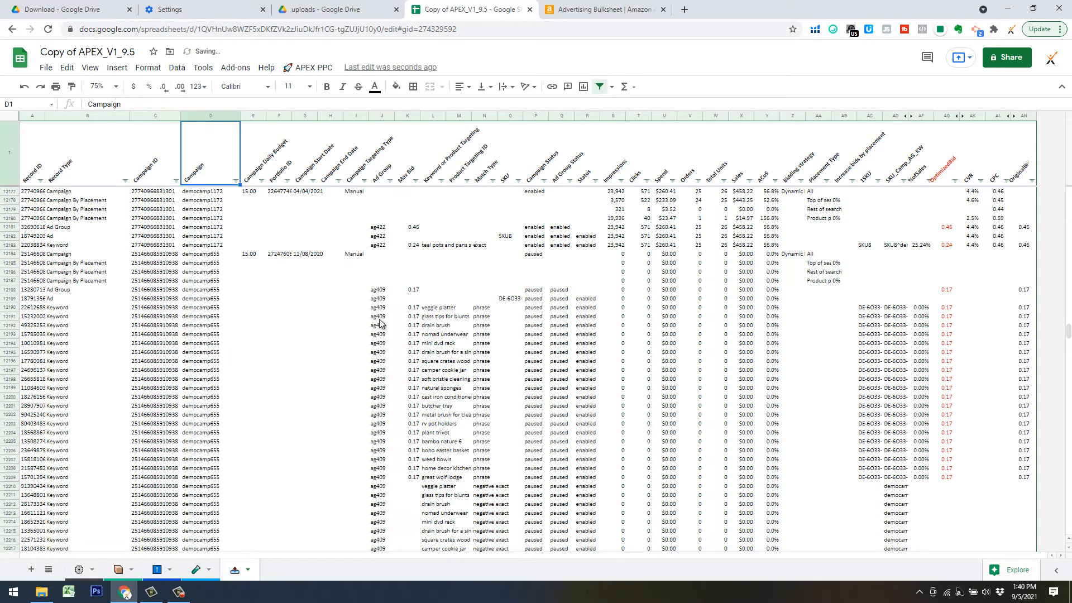
Apply the Review Bid Changes bulk filter to the bulk sheet
{"action": "left_click", "coordinate": [314, 67]}
{"action": "mouse_move", "coordinate": [341, 232]}
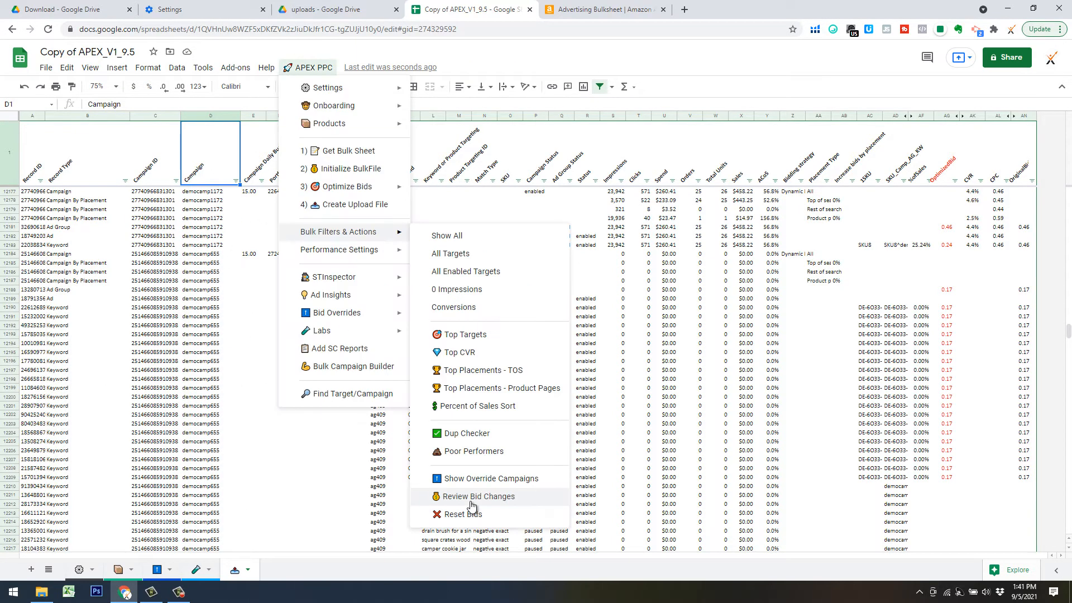
{"action": "left_click", "coordinate": [471, 501]}
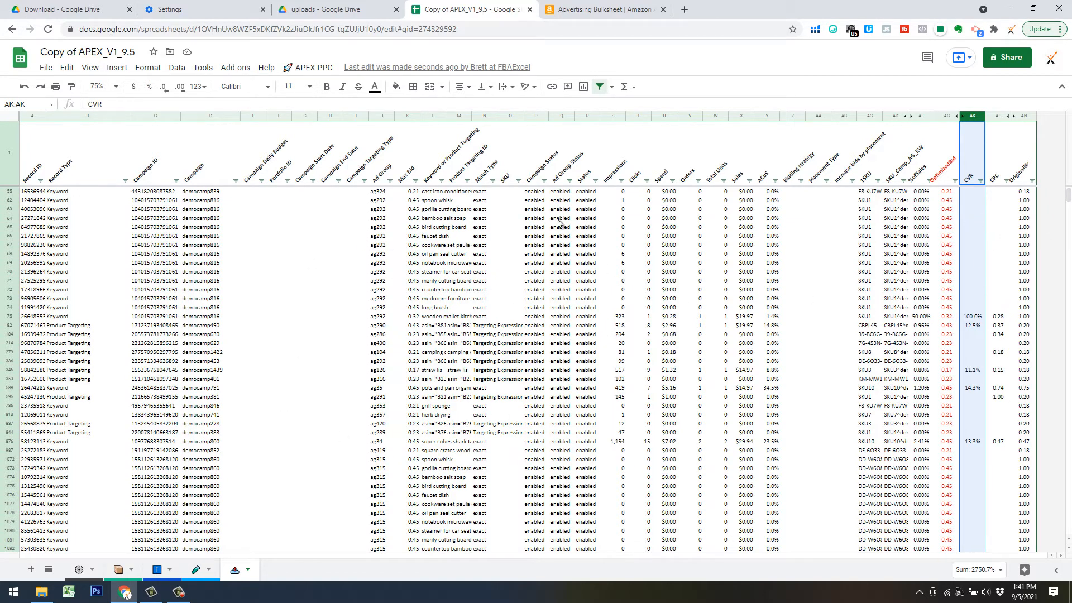
Run the Dup Checker bulk filter on the bulk sheet
{"action": "left_click", "coordinate": [308, 67]}
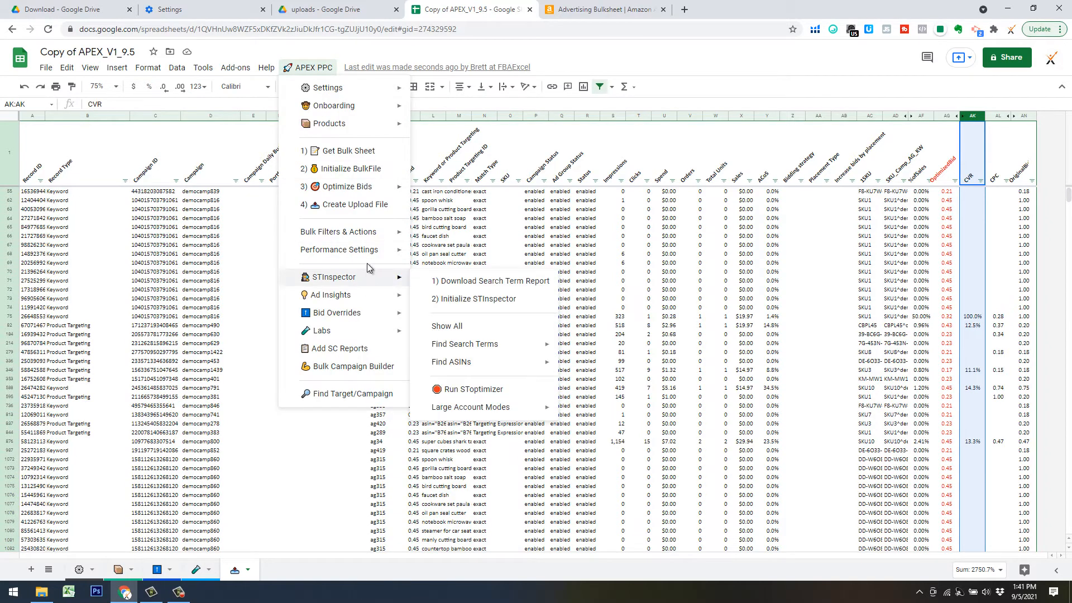
{"action": "mouse_move", "coordinate": [369, 232]}
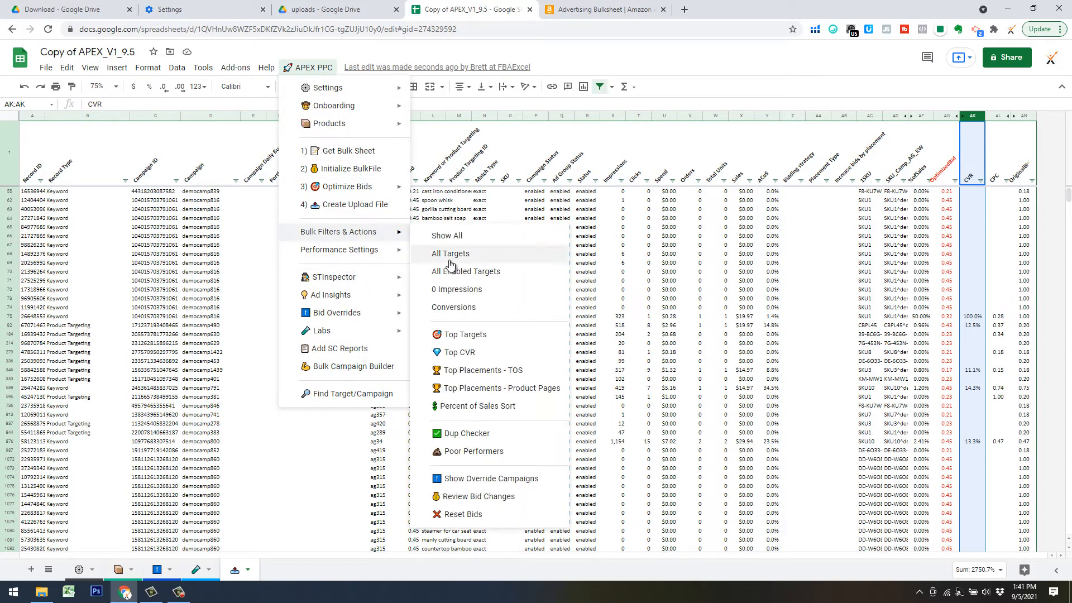
{"action": "left_click", "coordinate": [467, 436]}
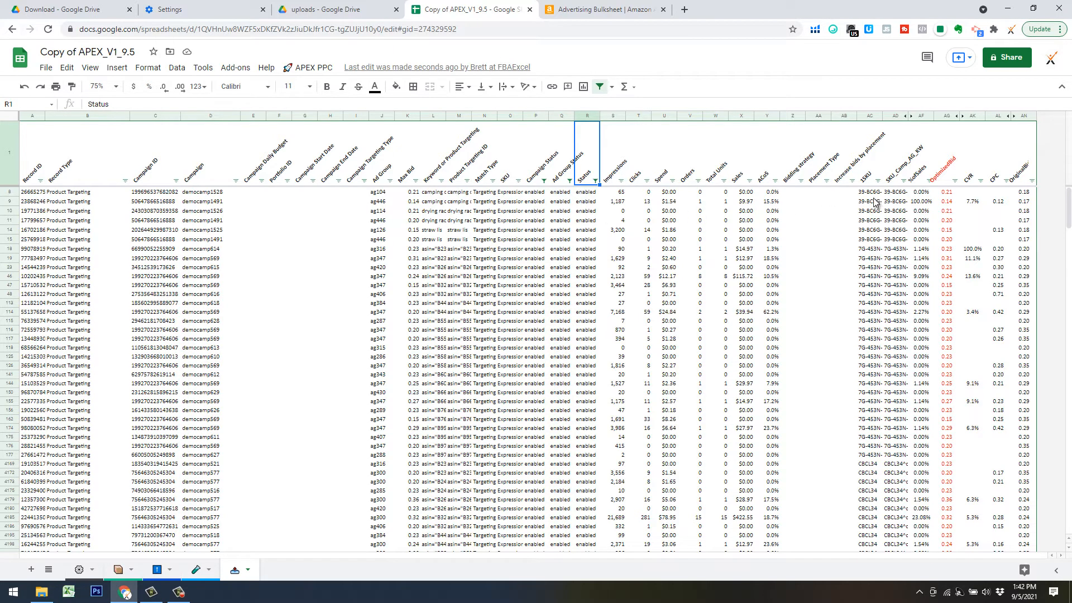
Compare the SKU, Match Type and targeting entries of the first group of duplicate targets
{"action": "left_click_drag", "start_coordinate": [870, 192], "coordinate": [872, 239]}
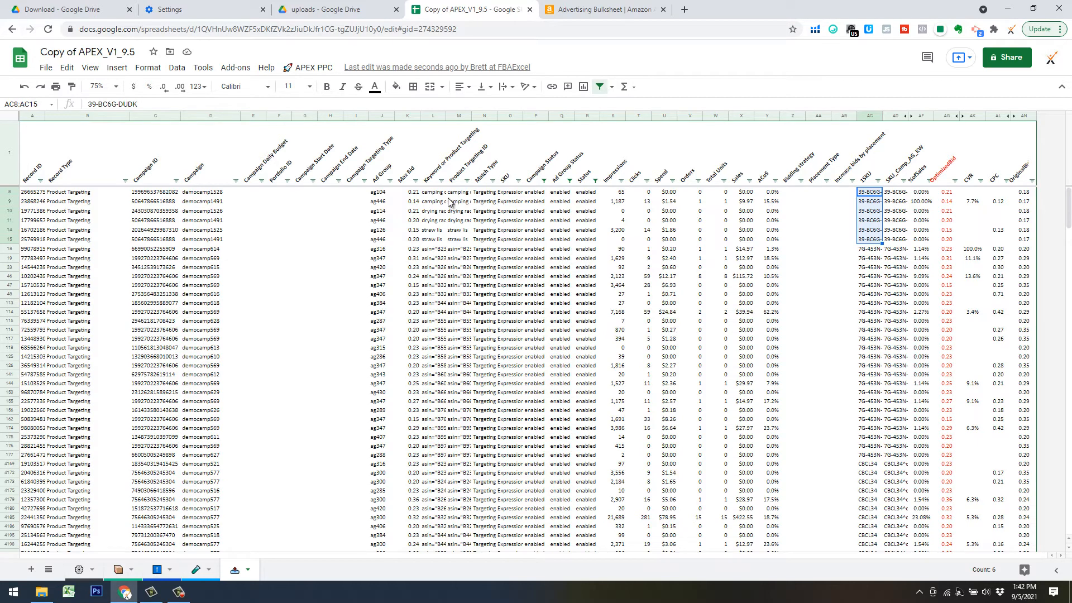
{"action": "left_click_drag", "start_coordinate": [485, 192], "coordinate": [485, 249]}
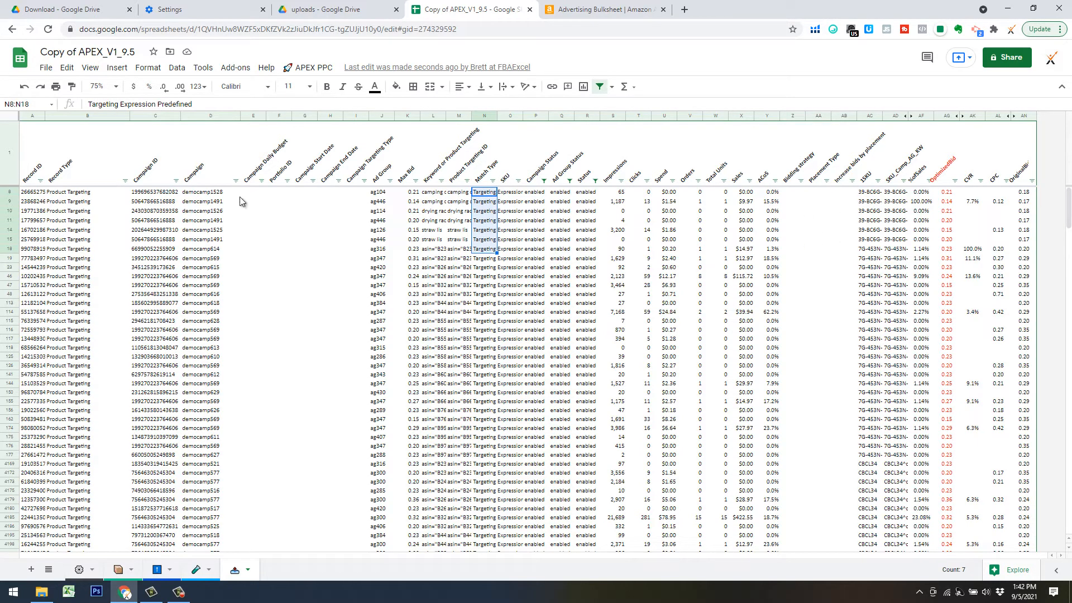
{"action": "left_click_drag", "start_coordinate": [434, 194], "coordinate": [439, 240]}
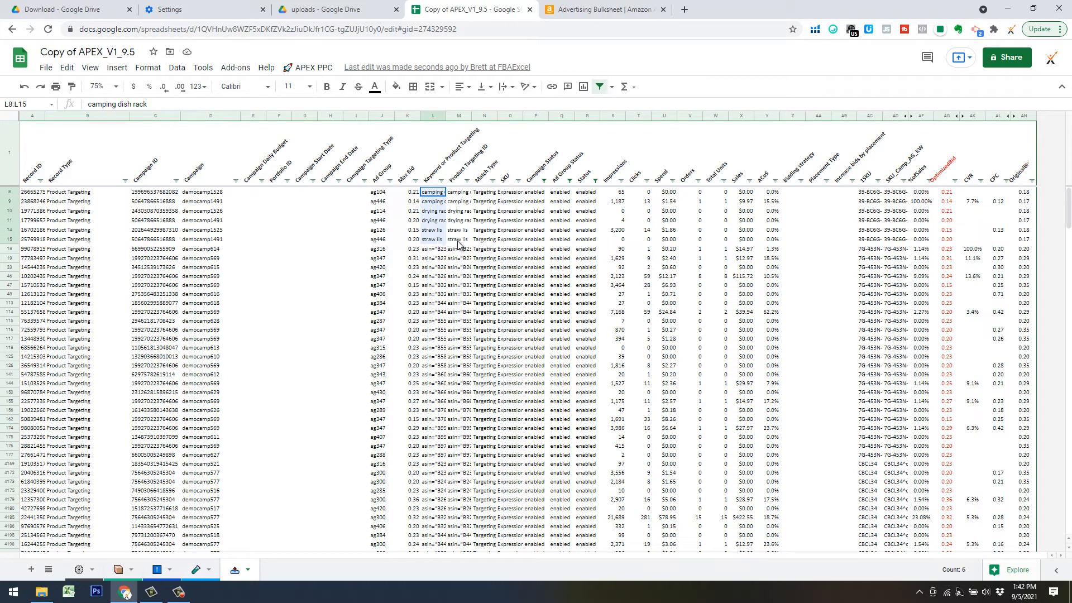
Widen the Keyword or Product Targeting column until its entries are fully readable
{"action": "right_click", "coordinate": [439, 116]}
{"action": "left_click", "coordinate": [589, 138]}
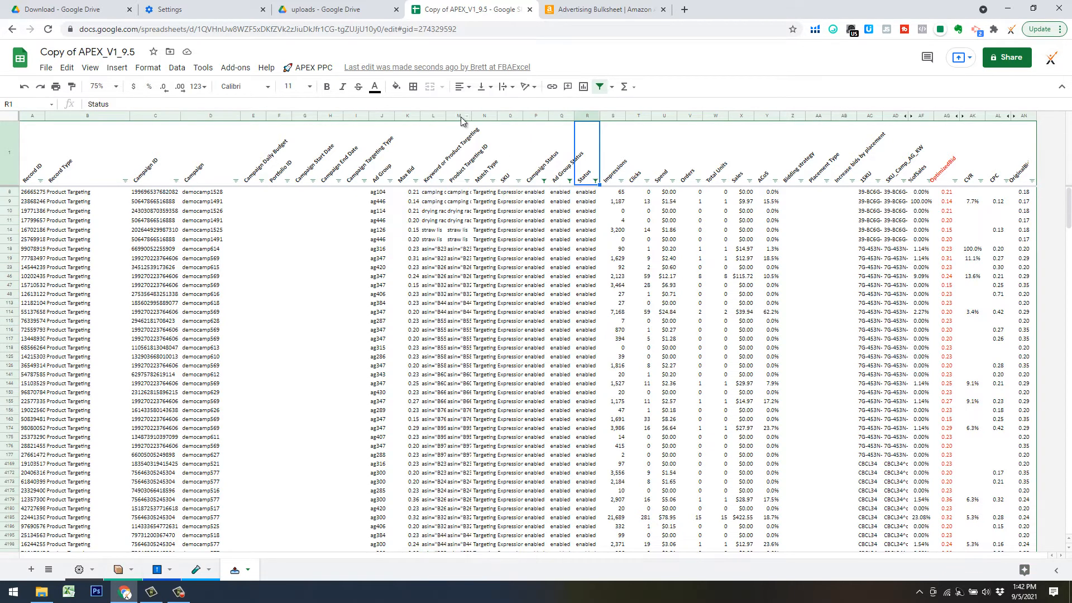
{"action": "left_click_drag", "start_coordinate": [453, 116], "coordinate": [520, 116]}
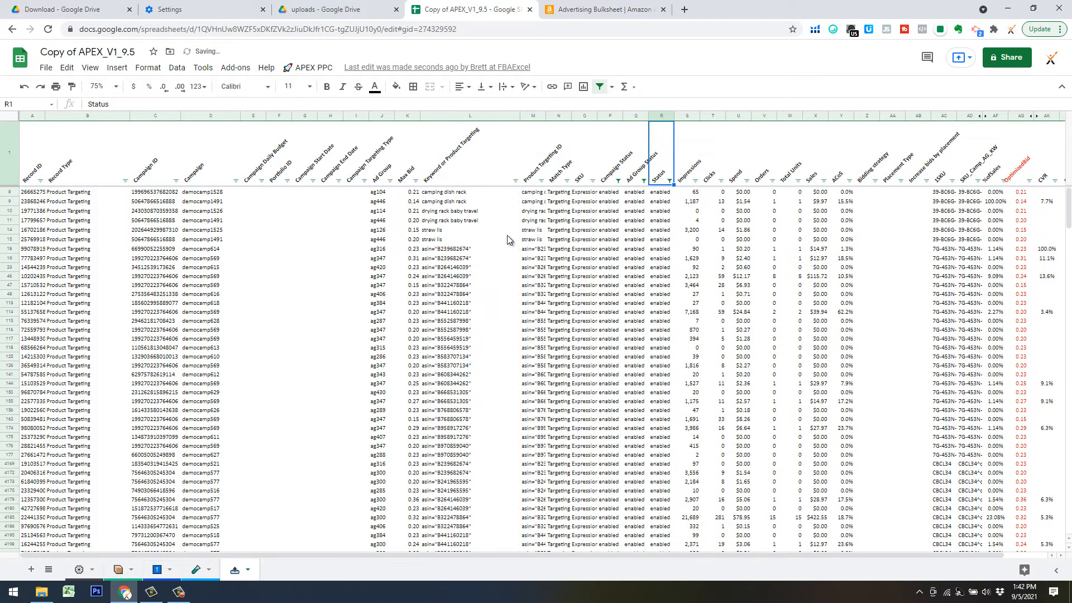
Compare the Clicks and Orders of the two duplicate "camping dish rack" targets
{"action": "left_click", "coordinate": [721, 202]}
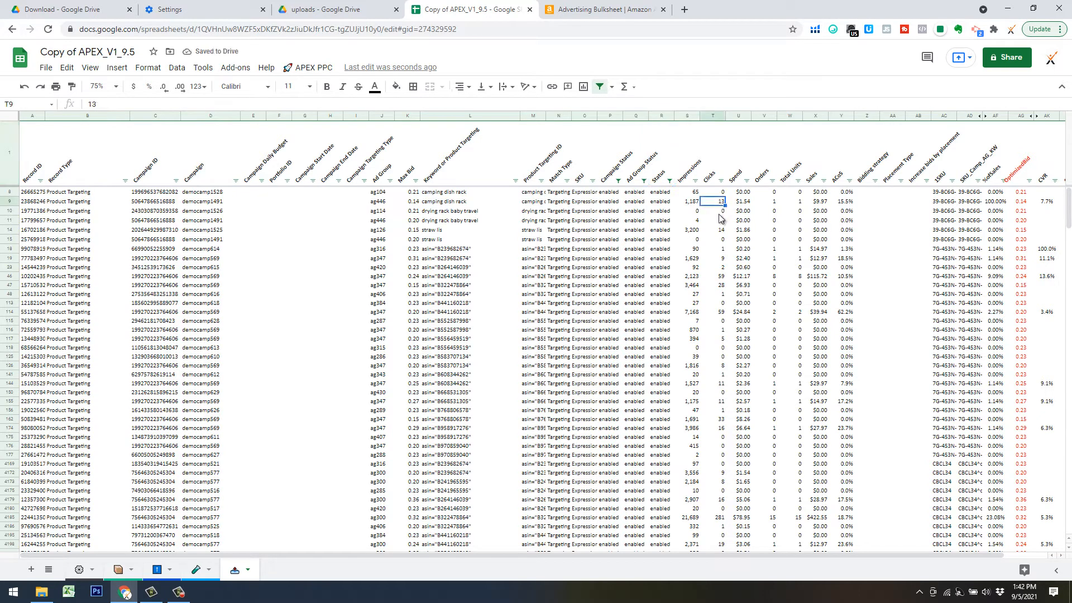
{"action": "left_click", "coordinate": [777, 202]}
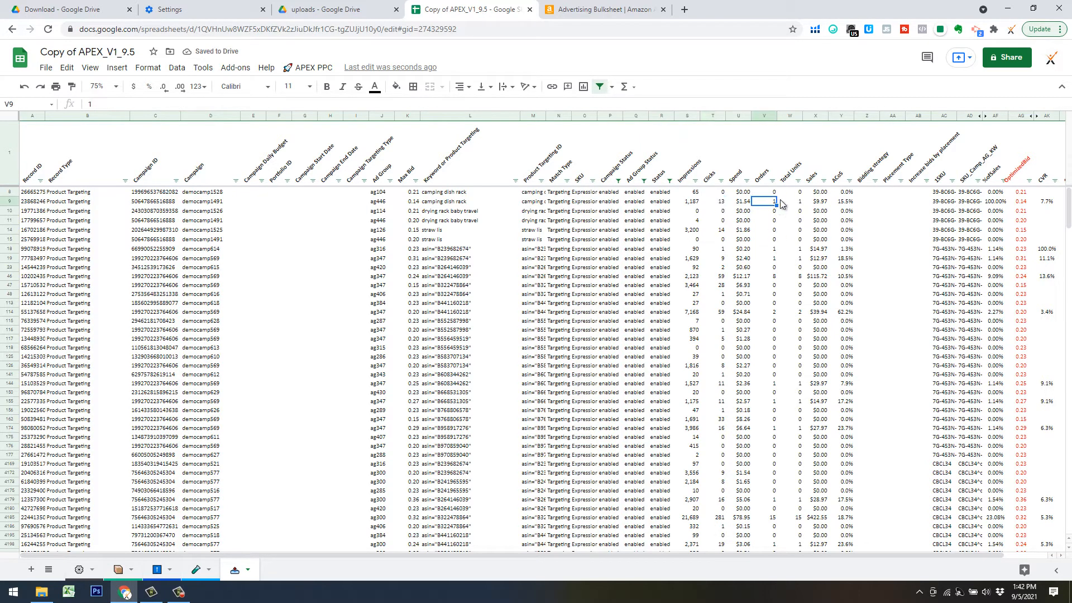
{"action": "left_click_drag", "start_coordinate": [436, 193], "coordinate": [445, 200]}
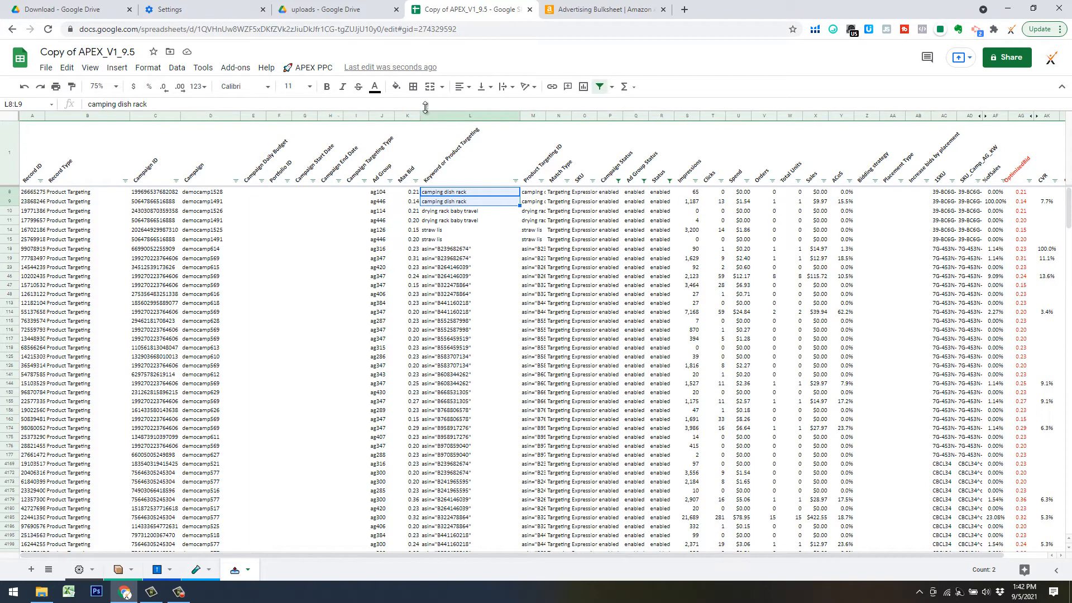
Run the Adjust in Bulk bid optimization with the two "camping dish rack" targets selected
{"action": "left_click", "coordinate": [306, 68]}
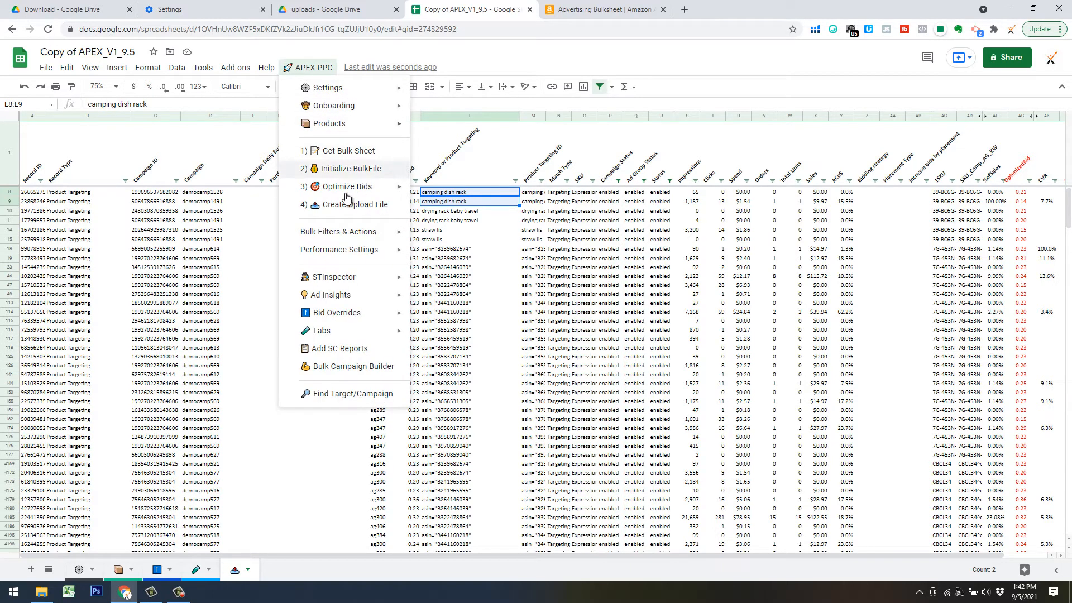
{"action": "mouse_move", "coordinate": [362, 193]}
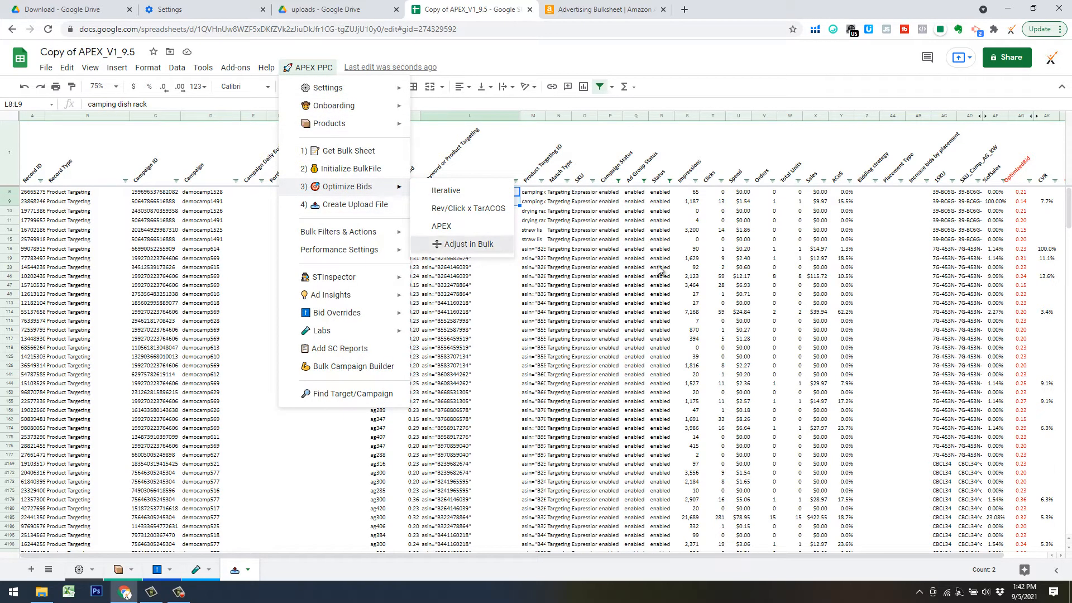
{"action": "left_click", "coordinate": [463, 246]}
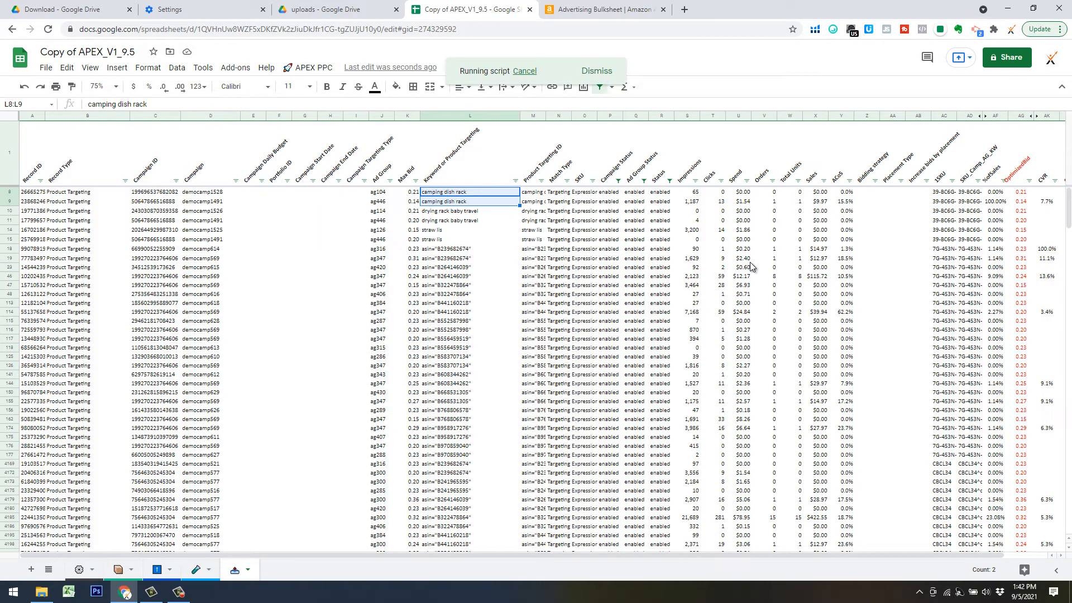
Select the Status cell of one target in each duplicate pair, from "camping dish rack" onward, and close the bulk bid adjustment sidebar
{"action": "left_click", "coordinate": [662, 194]}
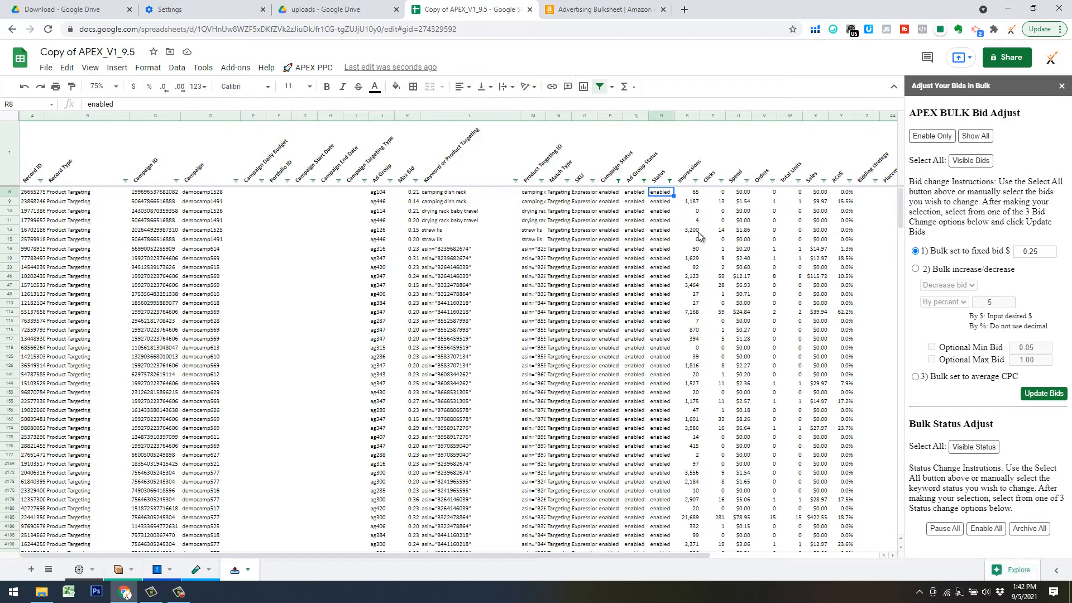
{"action": "left_click", "coordinate": [665, 212], "text": "ctrl"}
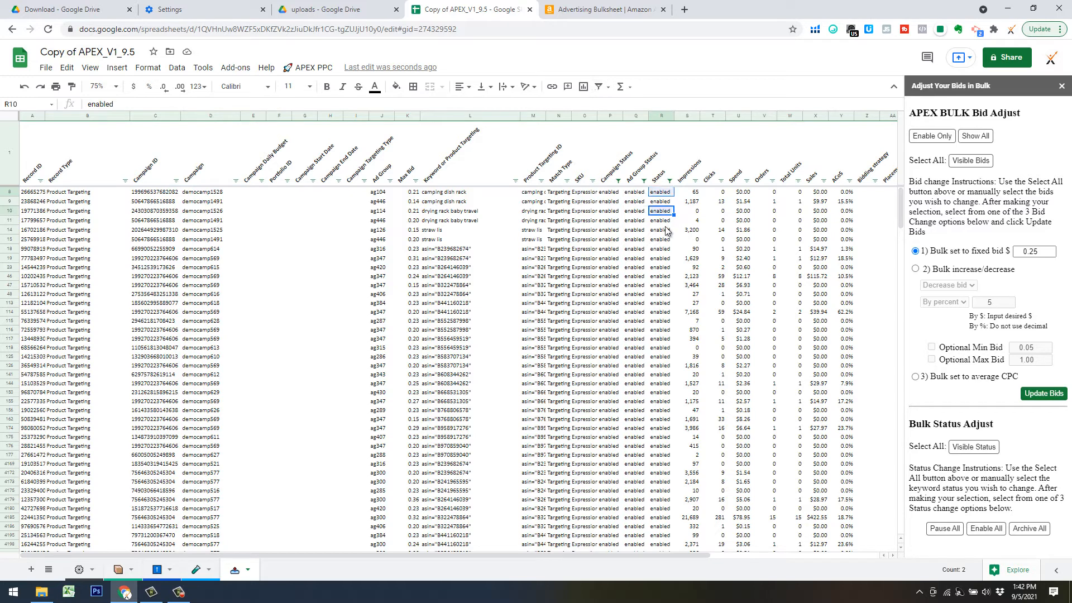
{"action": "left_click", "coordinate": [661, 231], "text": "ctrl"}
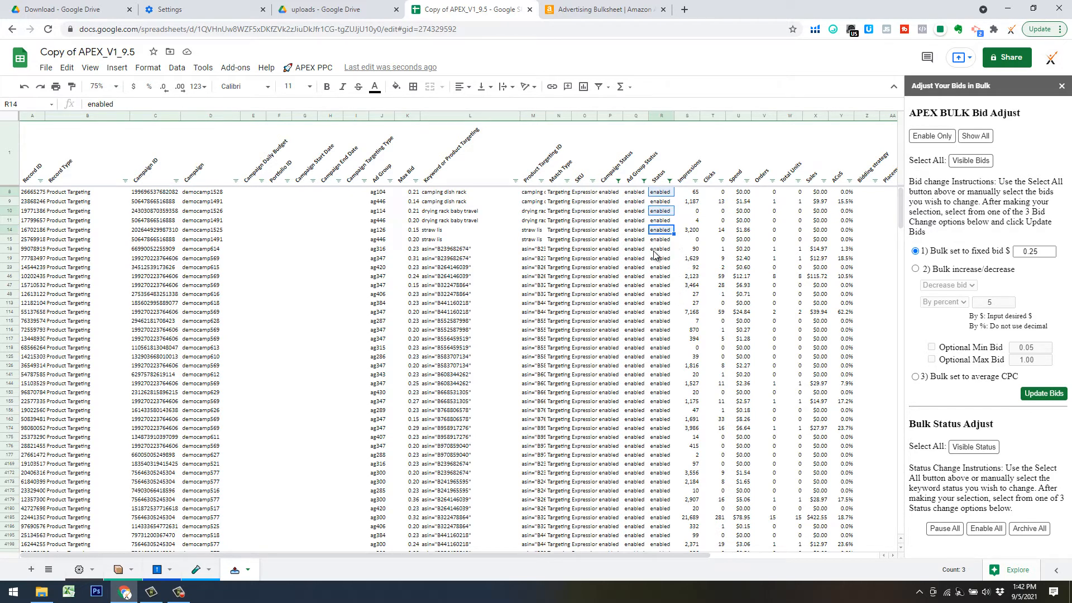
{"action": "left_click", "coordinate": [661, 250], "text": "ctrl"}
{"action": "left_click", "coordinate": [662, 268], "text": "ctrl"}
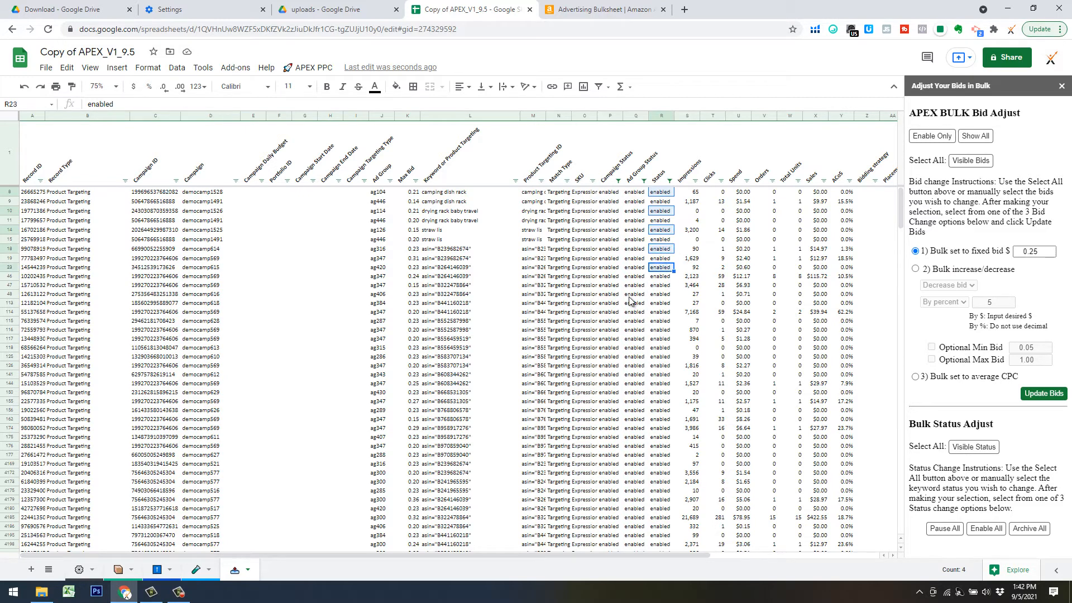
{"action": "left_click", "coordinate": [661, 285], "text": "ctrl"}
{"action": "left_click", "coordinate": [657, 304], "text": "ctrl"}
{"action": "left_click", "coordinate": [657, 323], "text": "ctrl"}
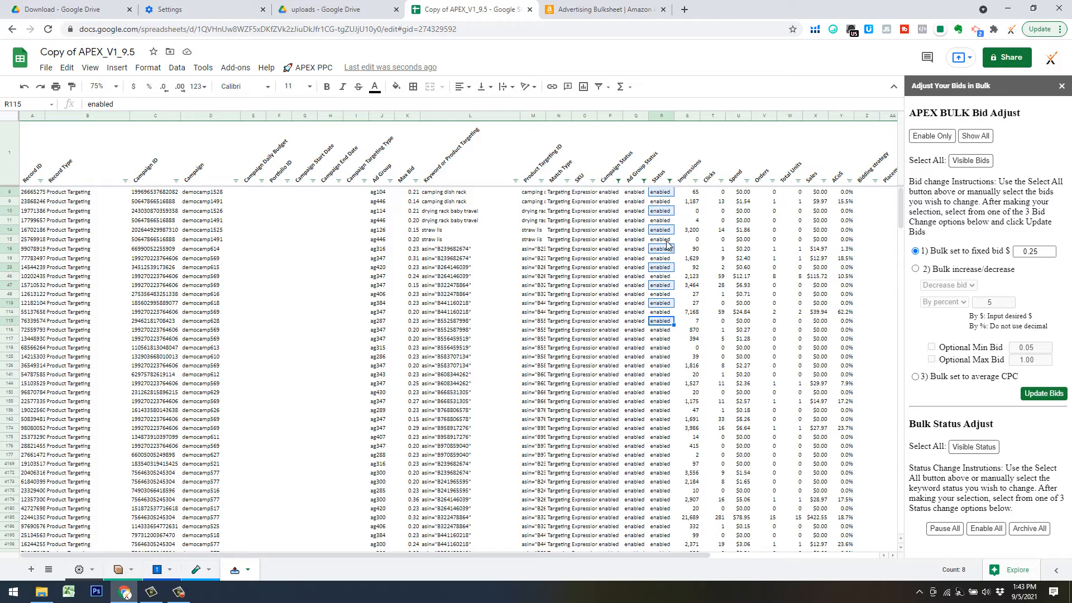
{"action": "left_click", "coordinate": [720, 267]}
{"action": "left_click", "coordinate": [1061, 86]}
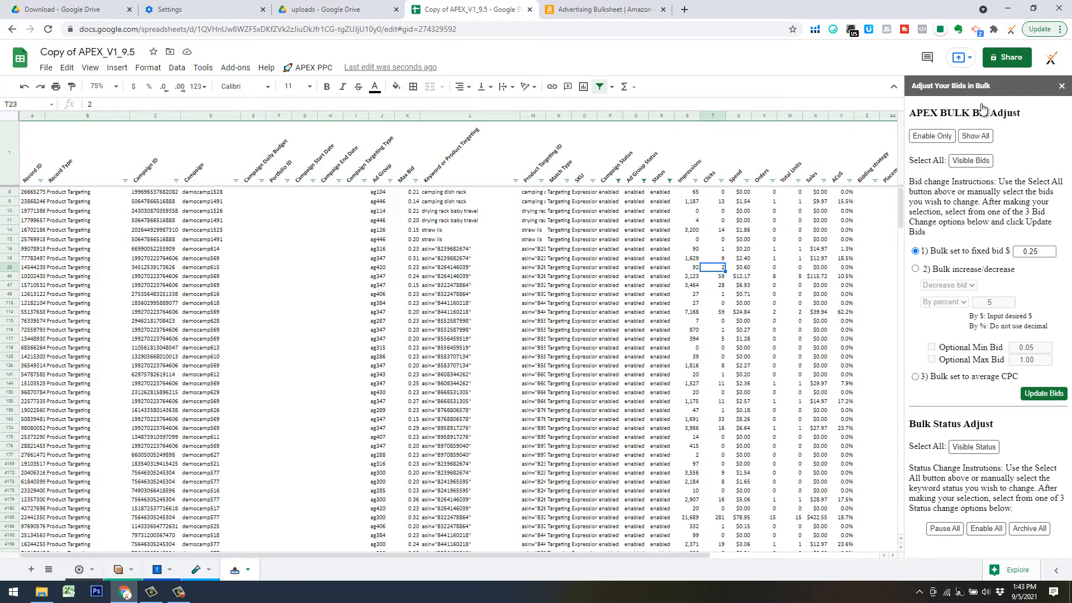
Clear the duplicate check filter with the Show All bulk filter so every row of the bulk sheet is displayed
{"action": "left_click", "coordinate": [314, 68]}
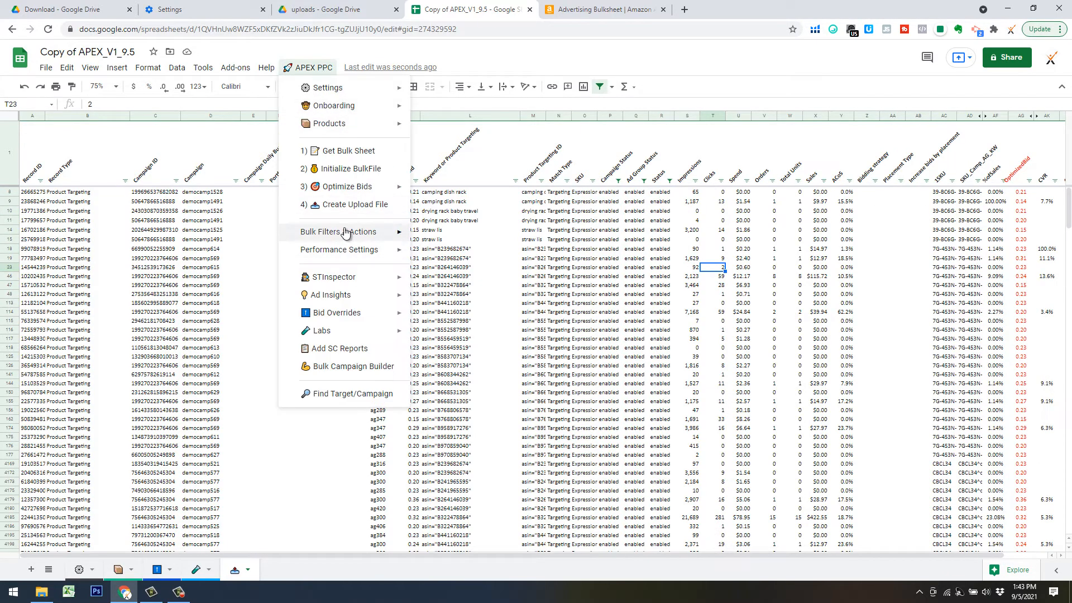
{"action": "mouse_move", "coordinate": [357, 231]}
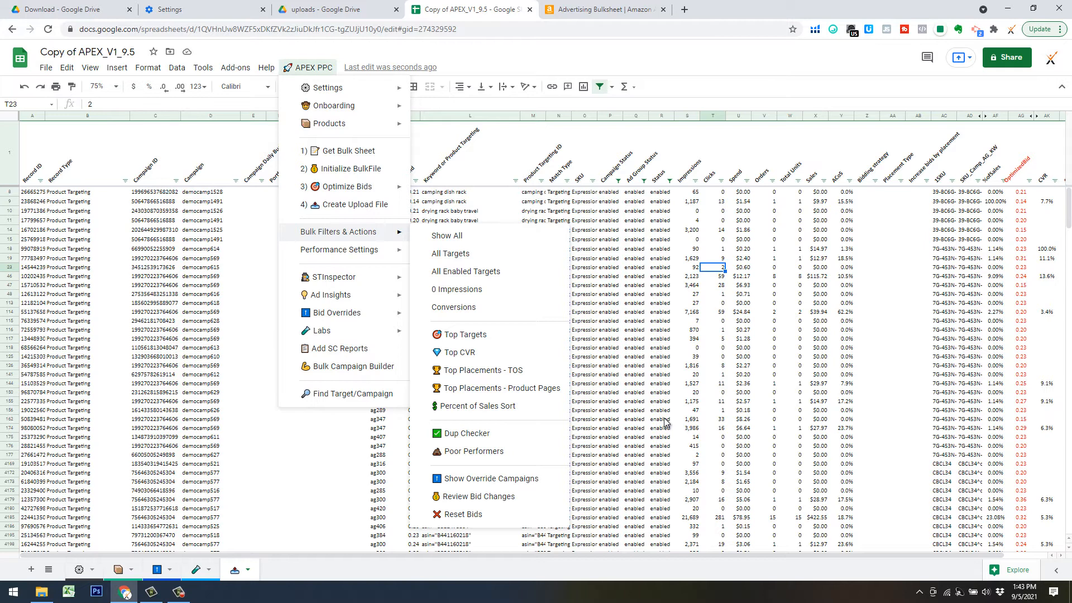
{"action": "left_click", "coordinate": [667, 394]}
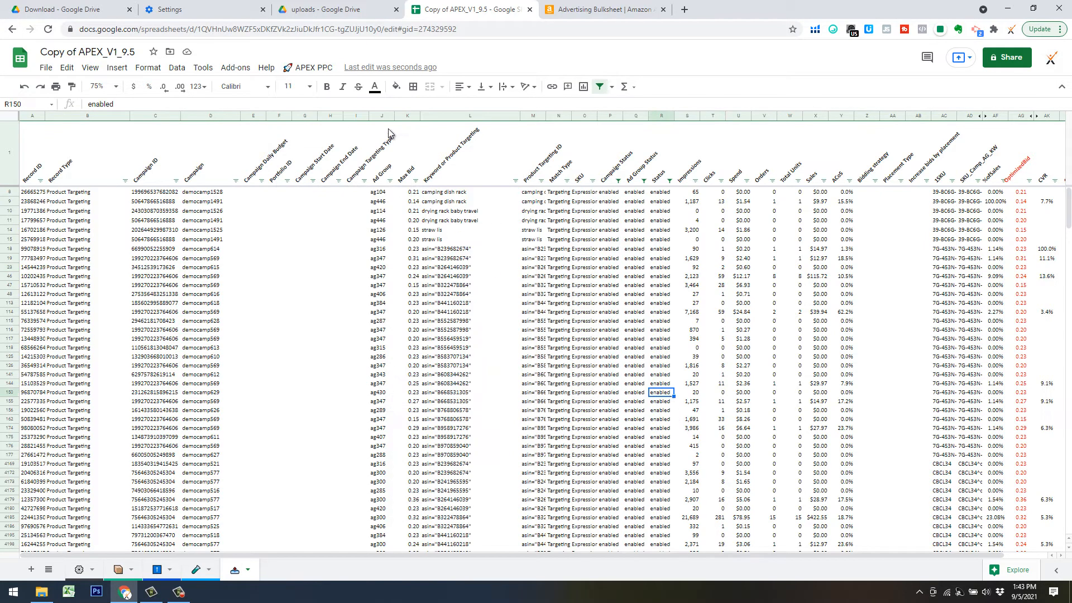
{"action": "left_click", "coordinate": [332, 69]}
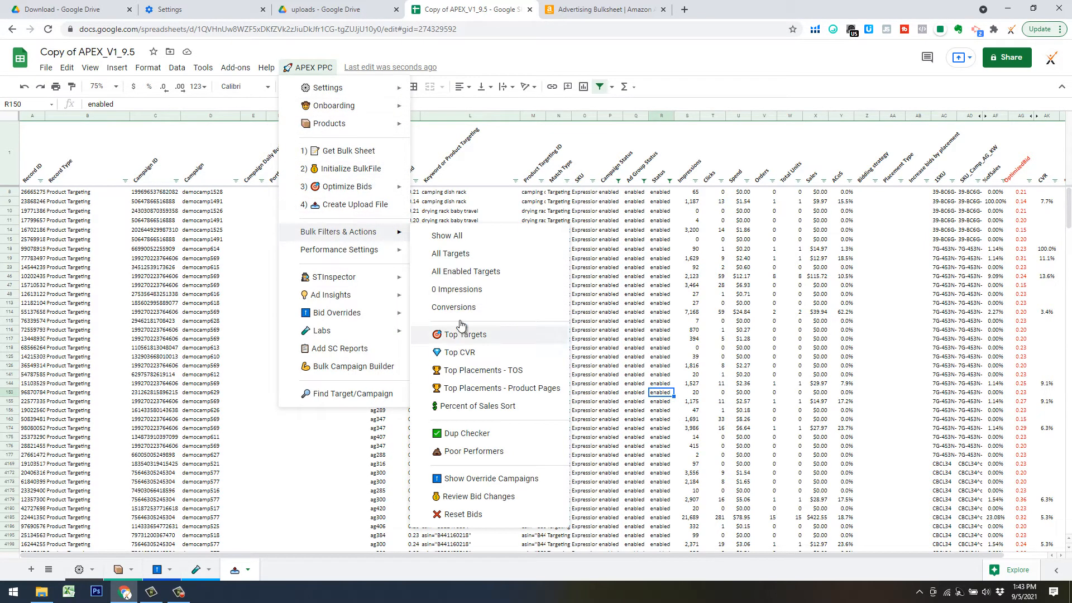
{"action": "left_click", "coordinate": [494, 239]}
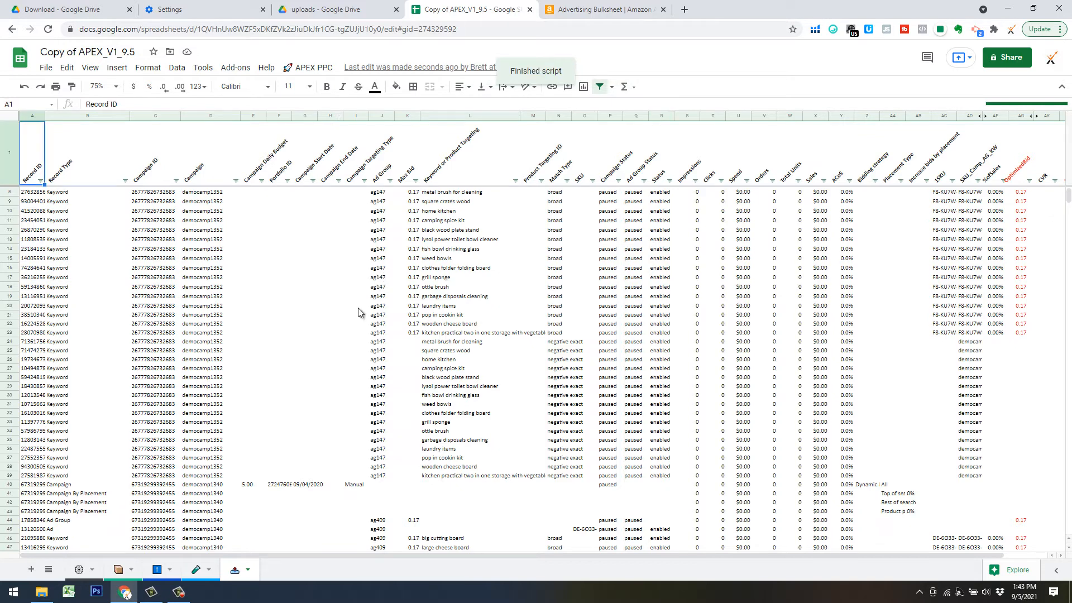
Review the STOPtimizer Limits for bad CTR, high spend and high clicks on the Settings sheet
{"action": "left_click", "coordinate": [81, 570]}
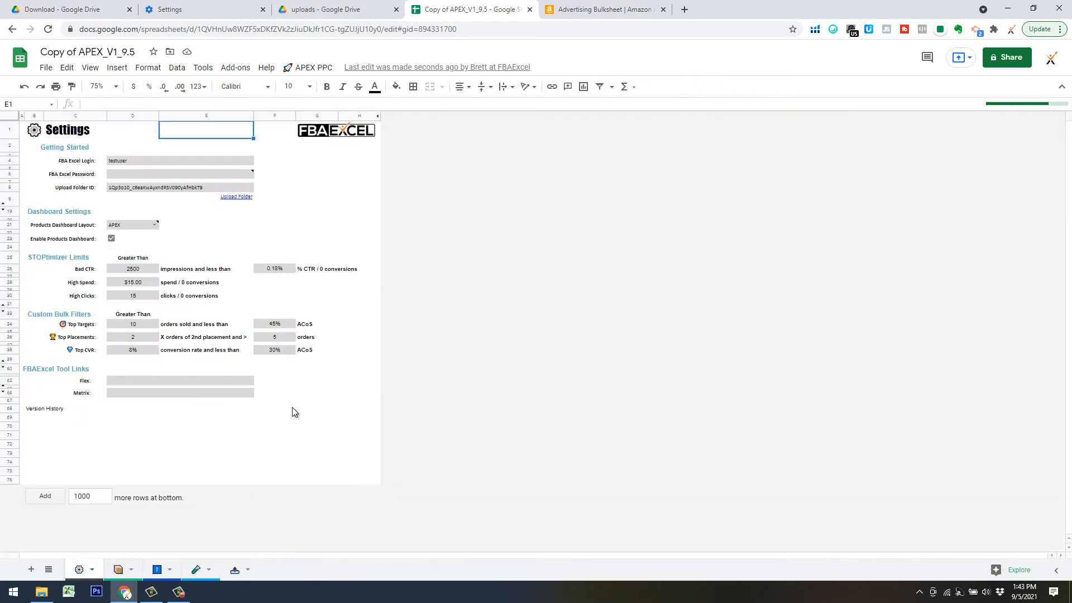
{"action": "left_click", "coordinate": [61, 258]}
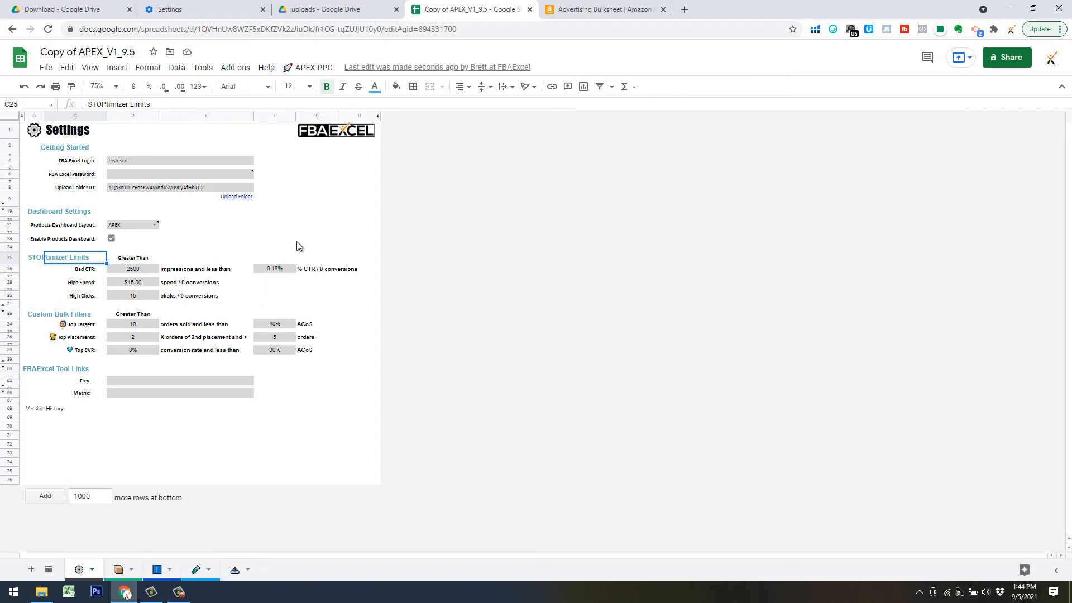
Filter the bulk sheet to its poor performers with the Poor Performers bulk filter
{"action": "left_click", "coordinate": [313, 67]}
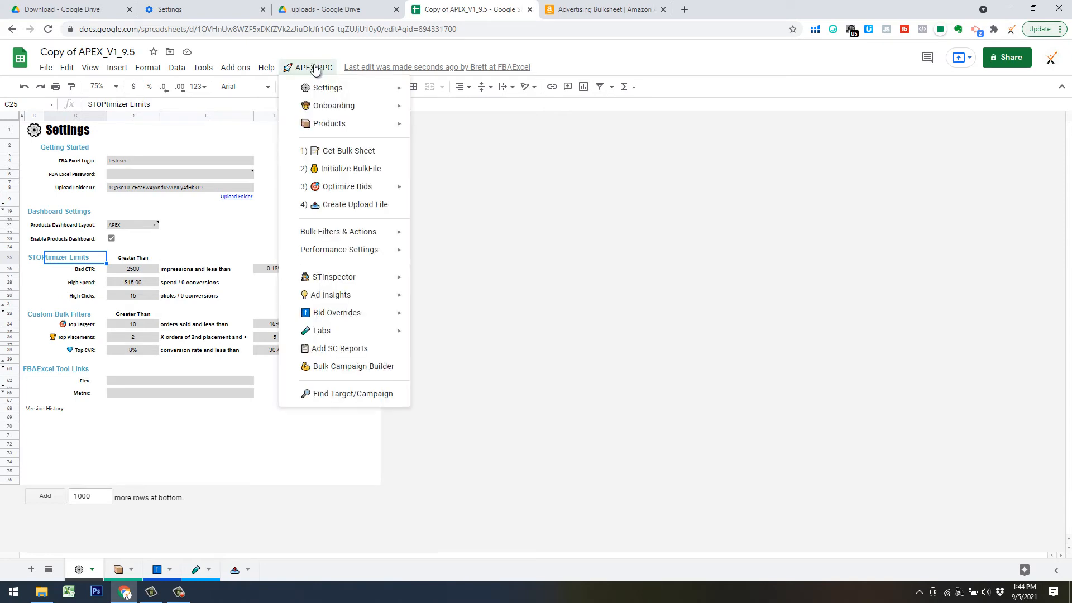
{"action": "mouse_move", "coordinate": [373, 251]}
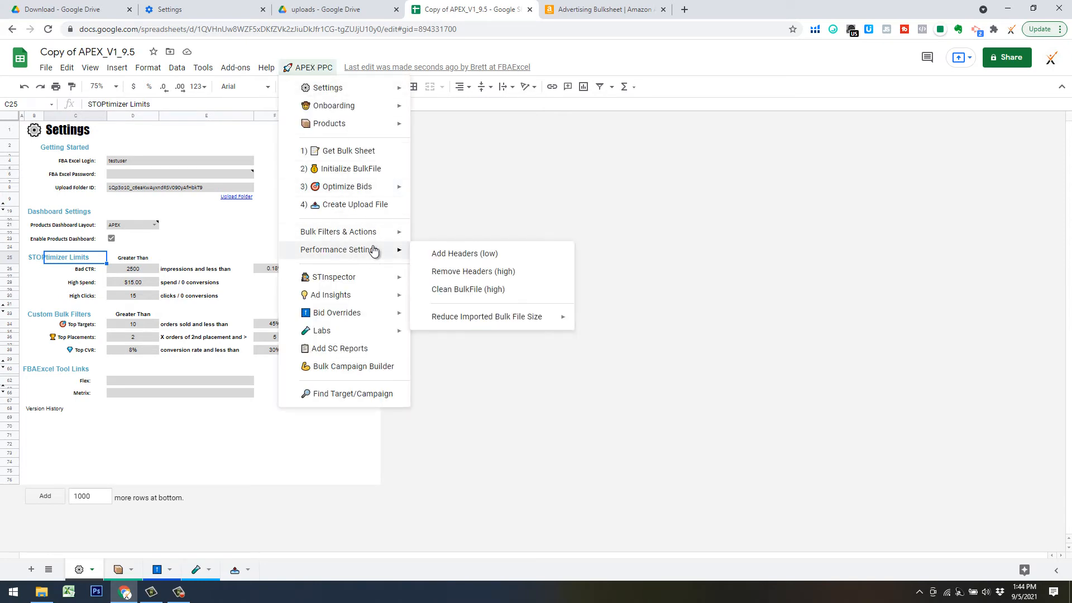
{"action": "mouse_move", "coordinate": [386, 233]}
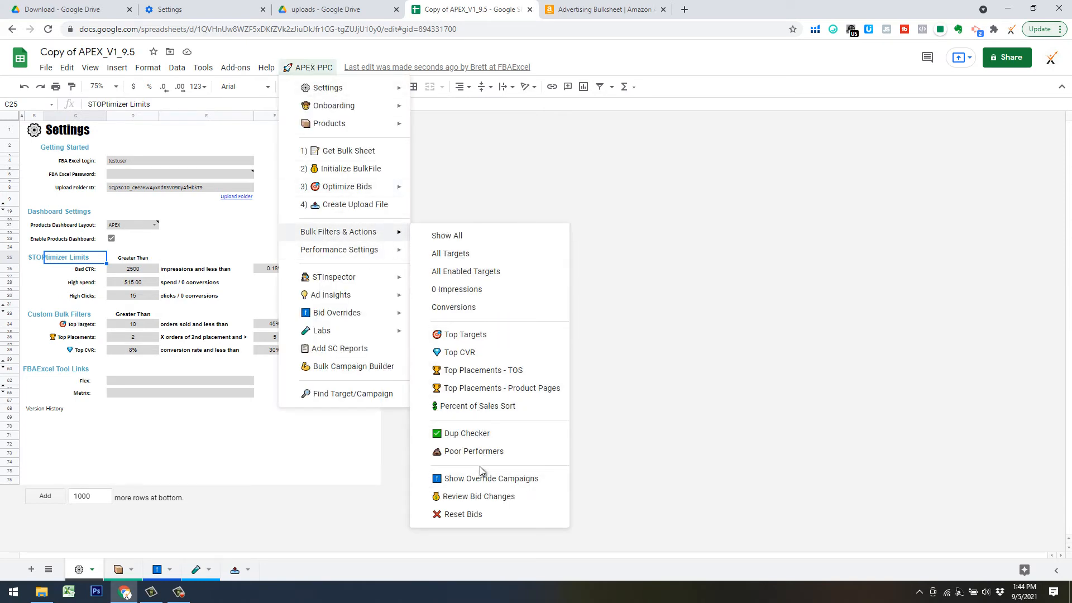
{"action": "left_click", "coordinate": [521, 451]}
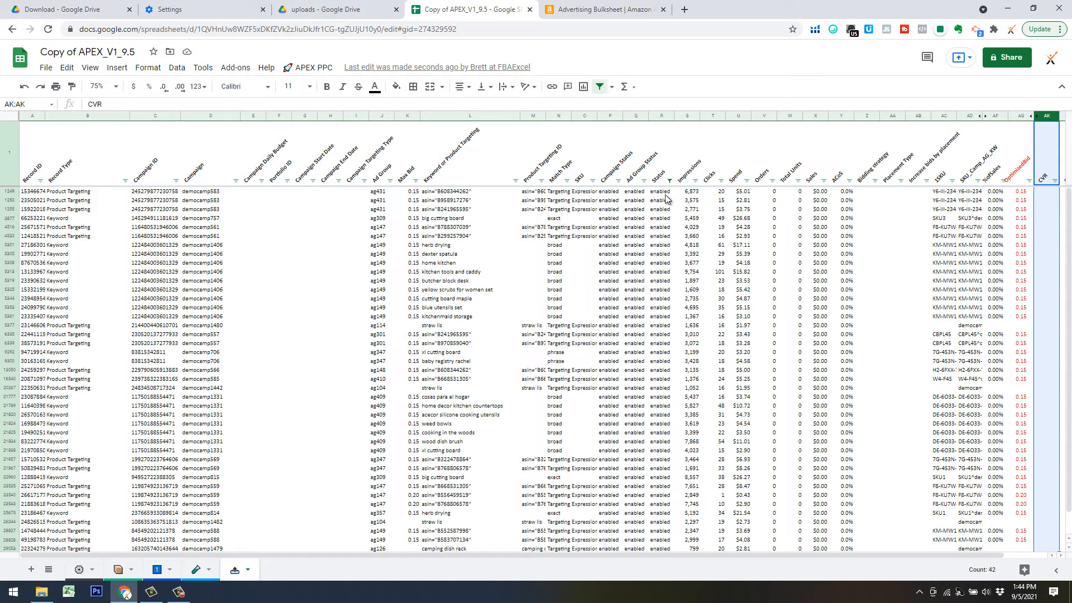
{"action": "left_click", "coordinate": [304, 68]}
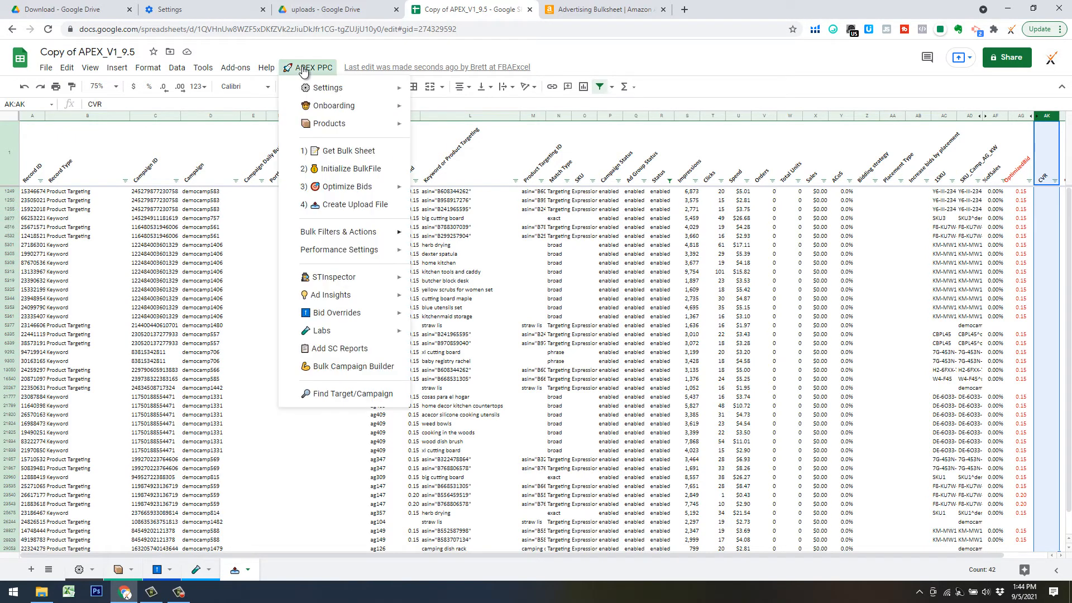
{"action": "mouse_move", "coordinate": [360, 232]}
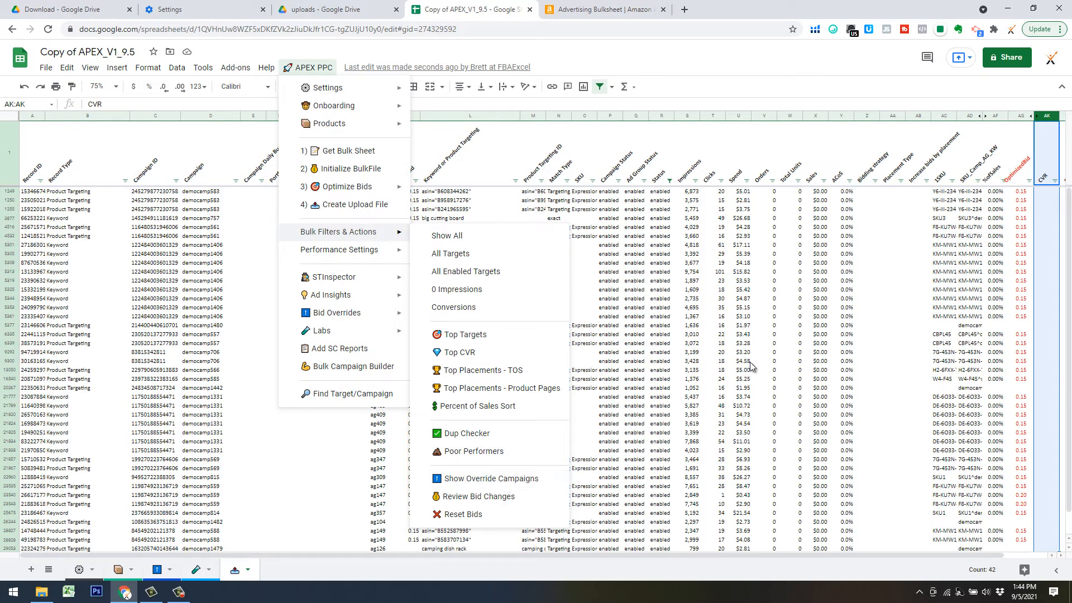
{"action": "left_click", "coordinate": [663, 362]}
Examine the listed override targets and their tags on the Bid Overrides sheet
{"action": "left_click", "coordinate": [159, 569]}
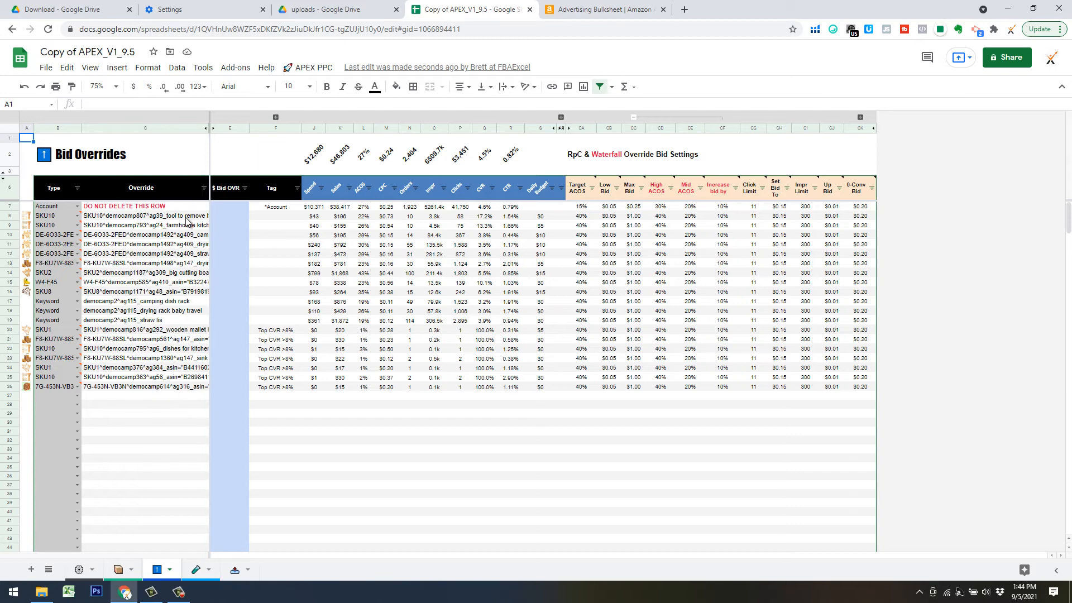
{"action": "left_click", "coordinate": [205, 218]}
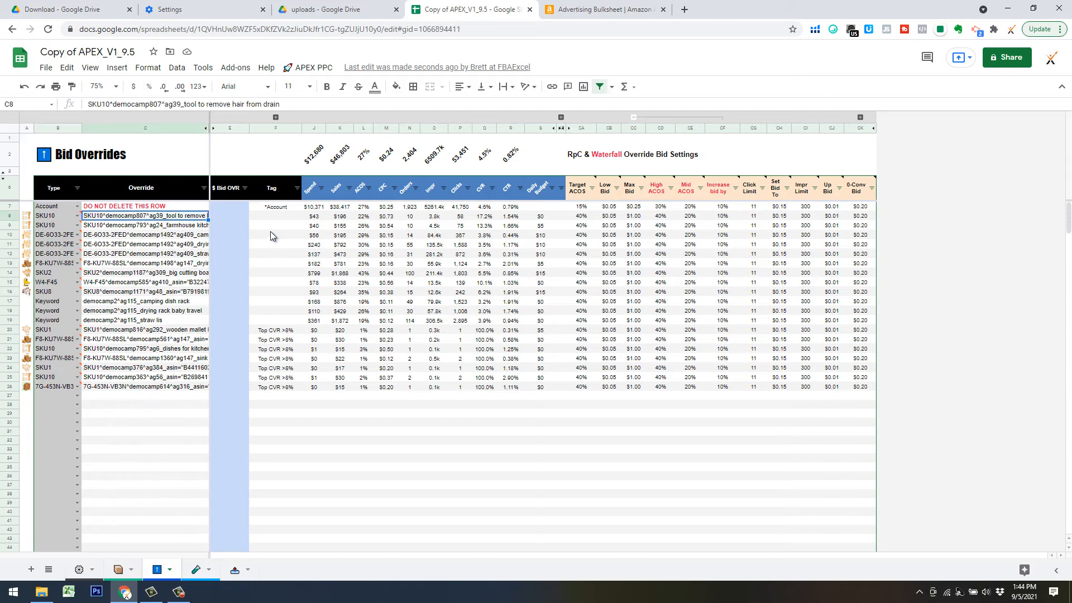
{"action": "left_click", "coordinate": [320, 68]}
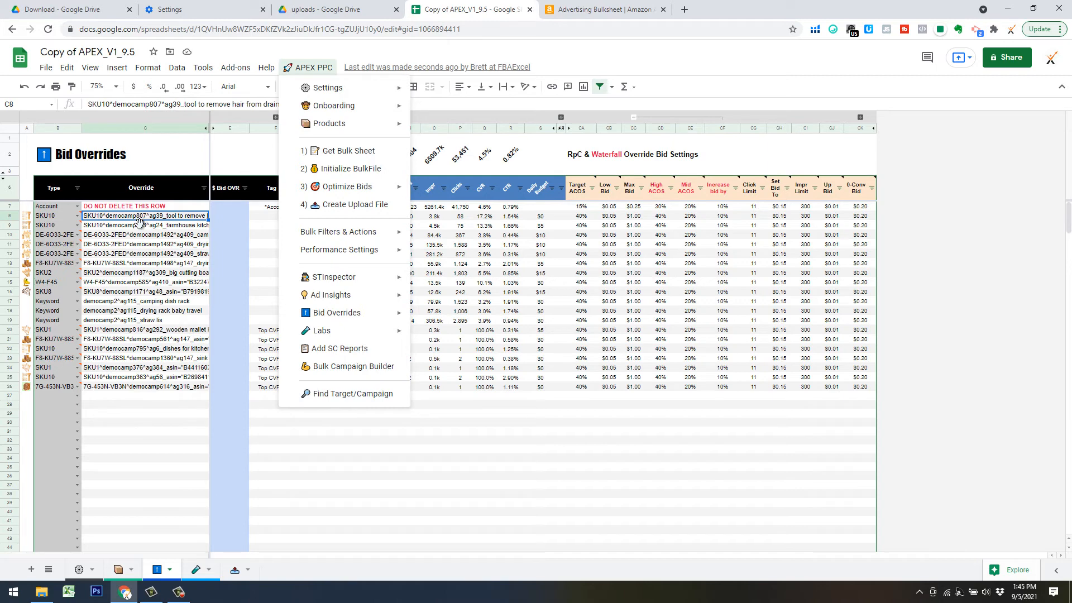
{"action": "left_click", "coordinate": [301, 433]}
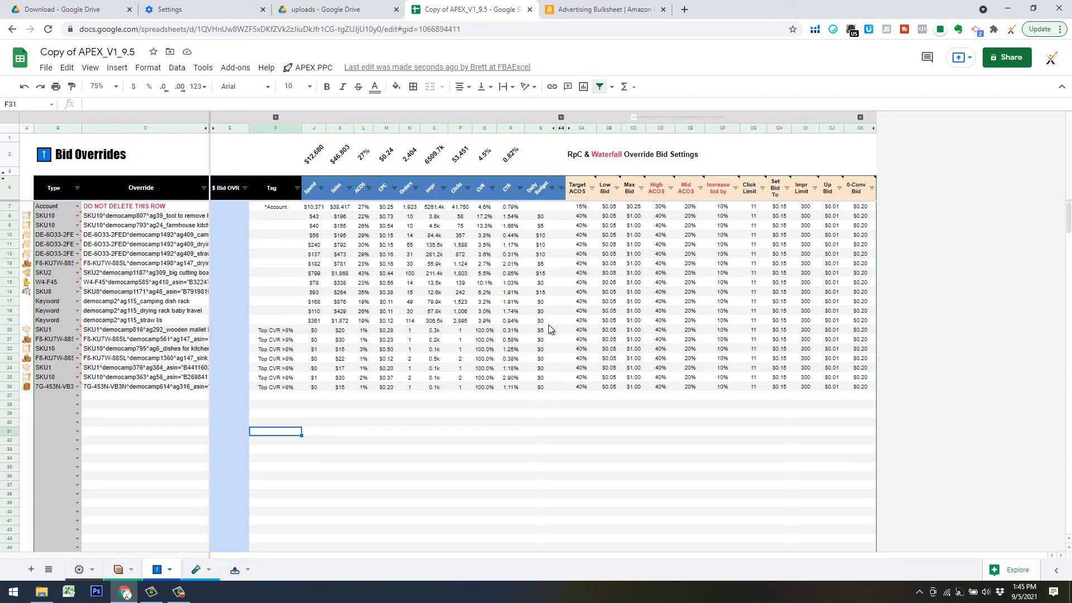
Return to the bulk sheet and remove the Poor Performers filter by showing all rows
{"action": "left_click", "coordinate": [234, 576]}
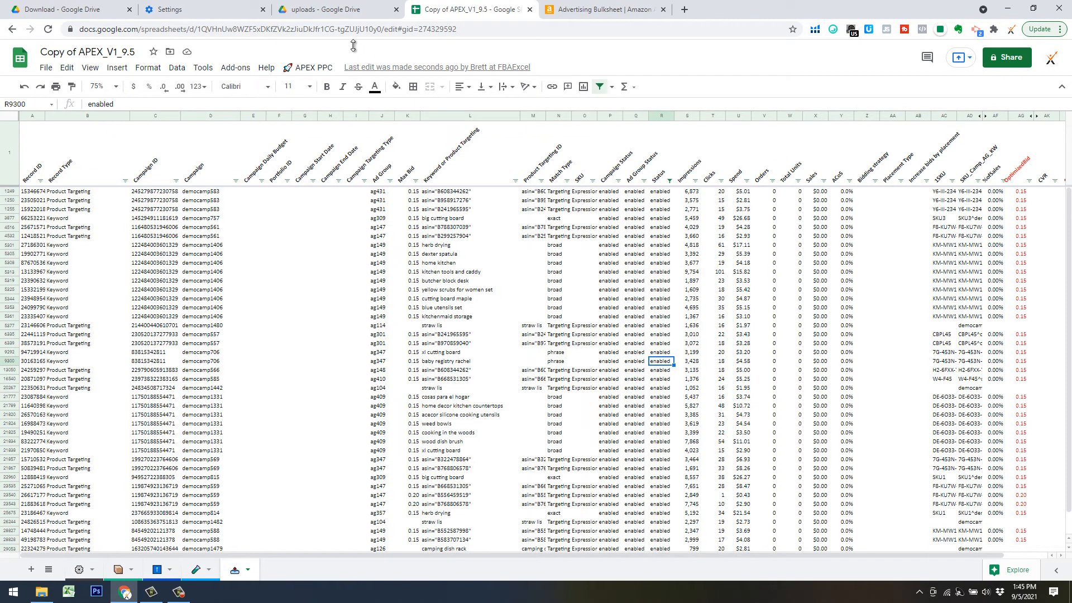
{"action": "left_click", "coordinate": [314, 68]}
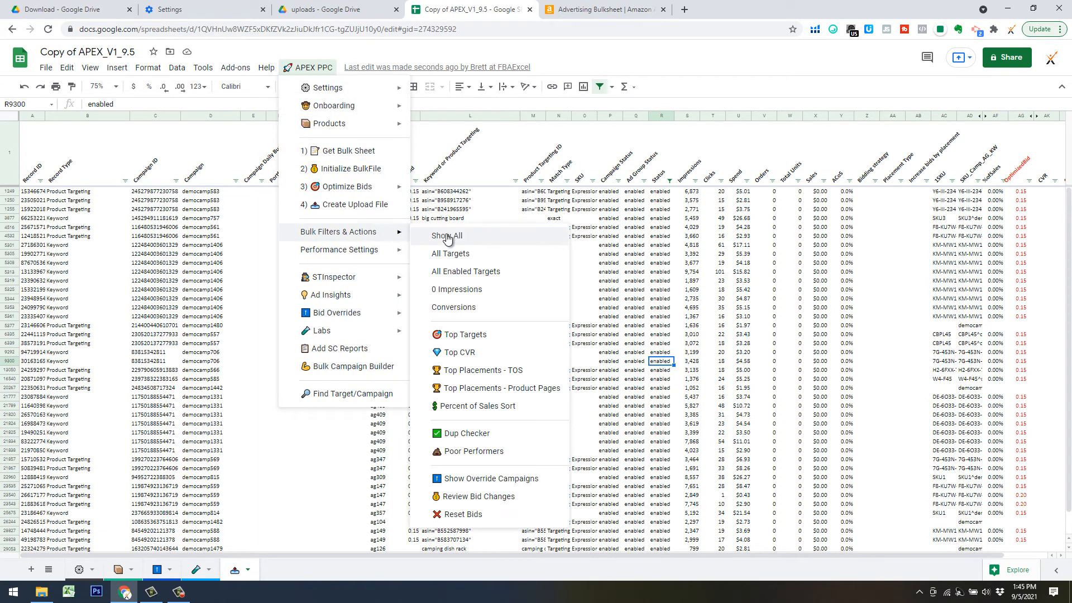
{"action": "left_click", "coordinate": [460, 240]}
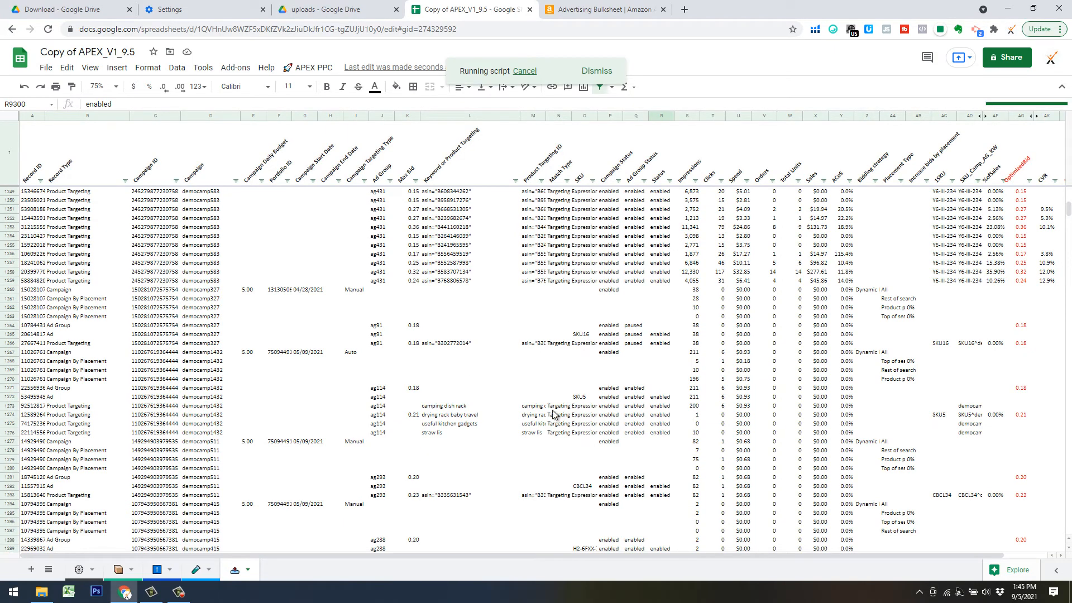
Update the performance figures and daily budgets of the targets on the Bid Overrides sheet
{"action": "left_click", "coordinate": [157, 570]}
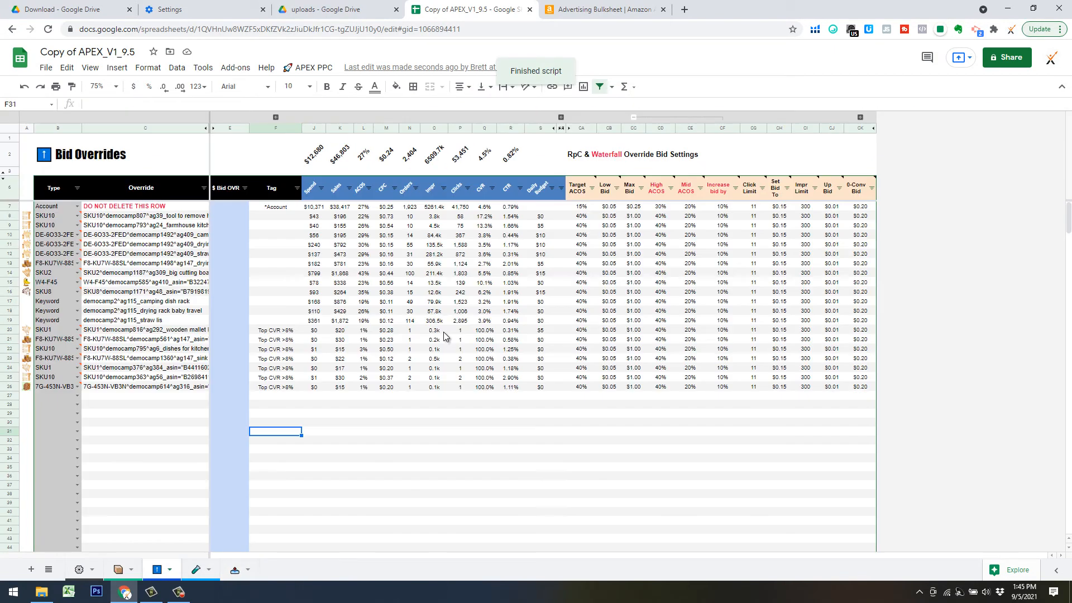
{"action": "left_click", "coordinate": [290, 69]}
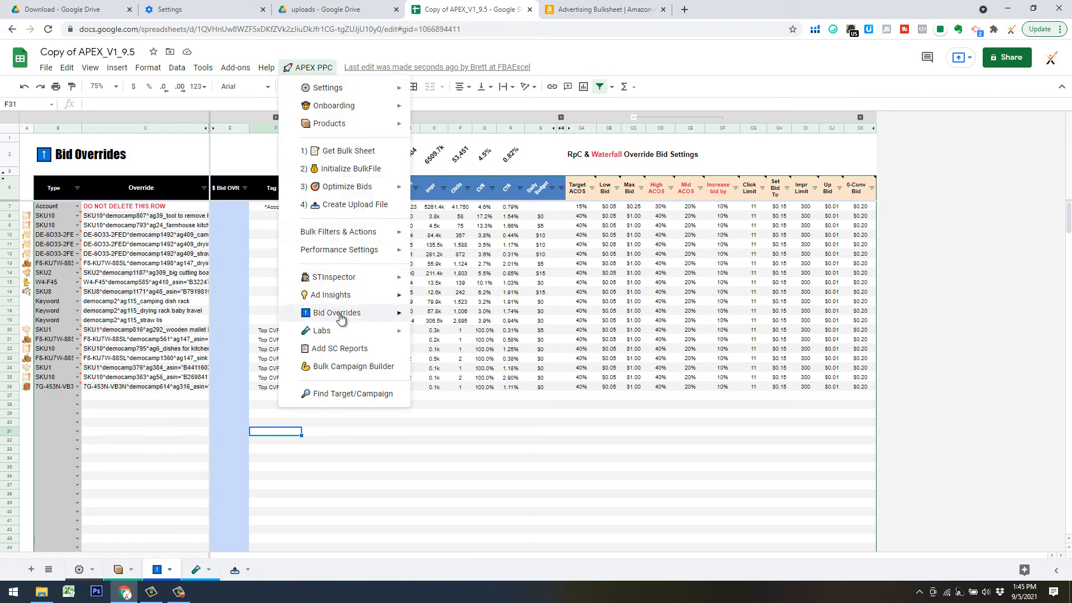
{"action": "mouse_move", "coordinate": [385, 313]}
{"action": "left_click", "coordinate": [455, 317]}
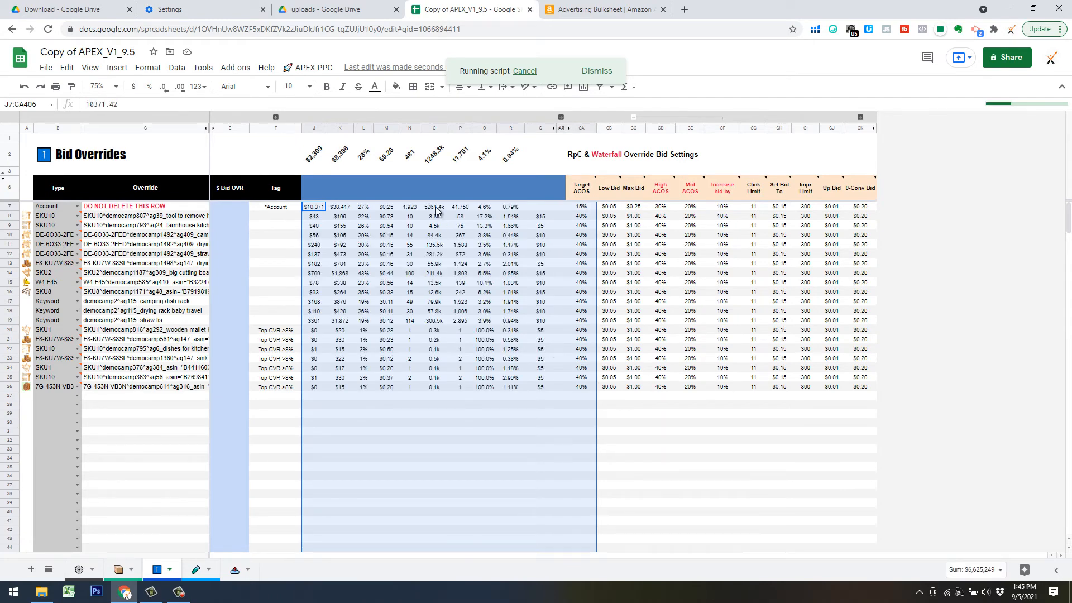
Filter the bulk sheet with Show Override Campaigns and compare the campaign rows with the list on the Bid Overrides sheet
{"action": "left_click", "coordinate": [313, 68]}
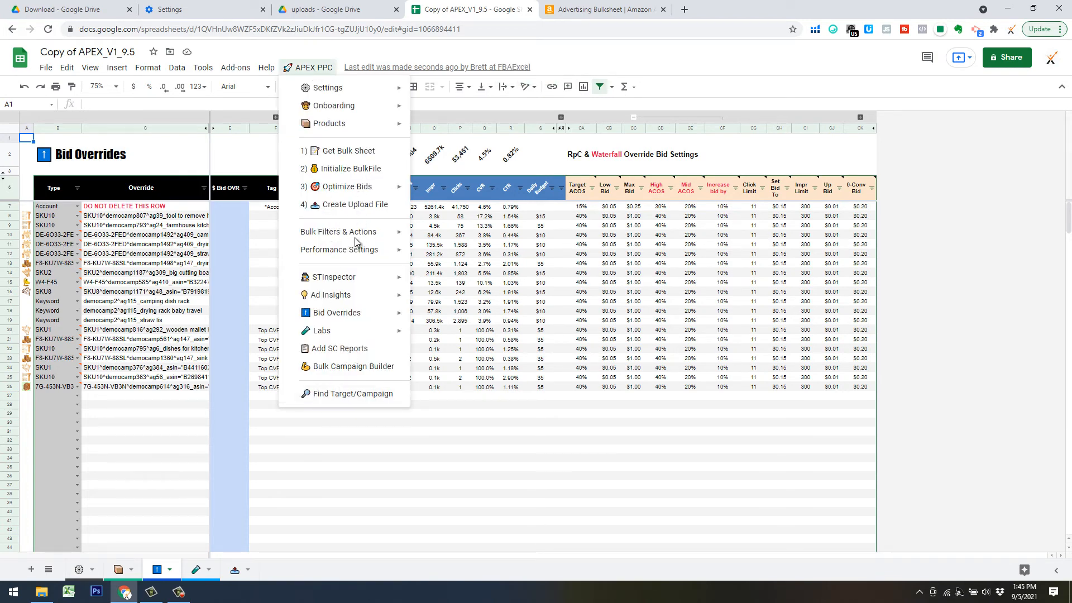
{"action": "mouse_move", "coordinate": [357, 234]}
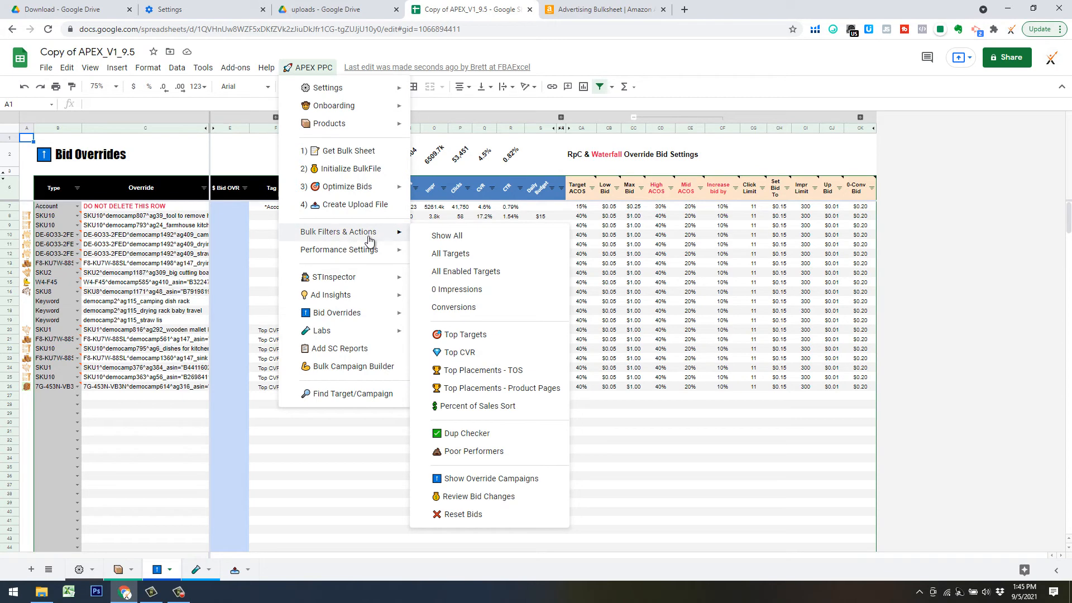
{"action": "left_click", "coordinate": [465, 481]}
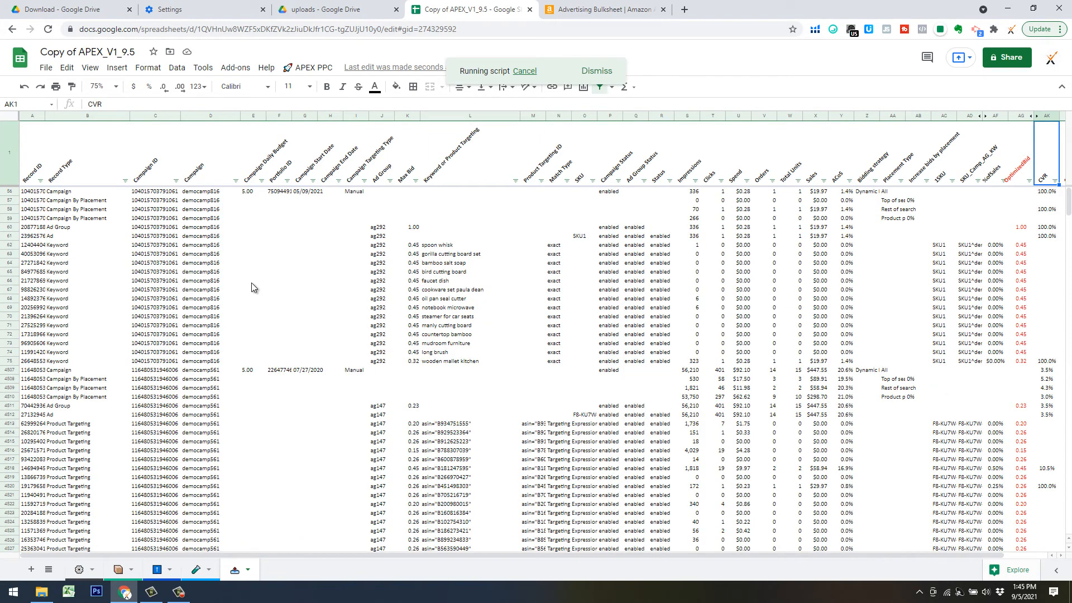
{"action": "scroll", "coordinate": [246, 280], "scroll_direction": "down", "scroll_amount": 20}
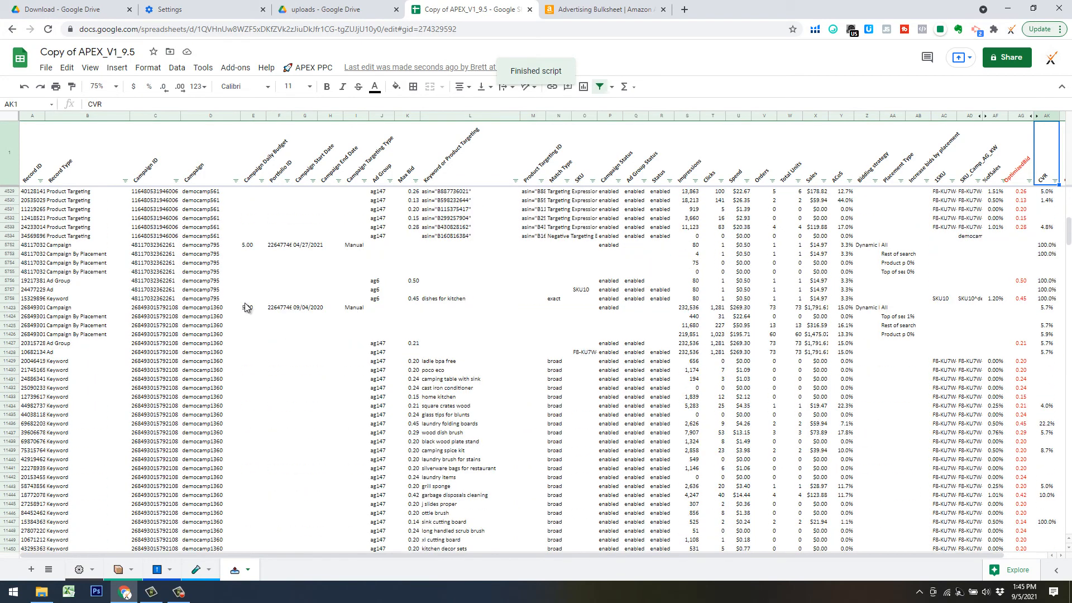
{"action": "scroll", "coordinate": [256, 328], "scroll_direction": "up", "scroll_amount": 20}
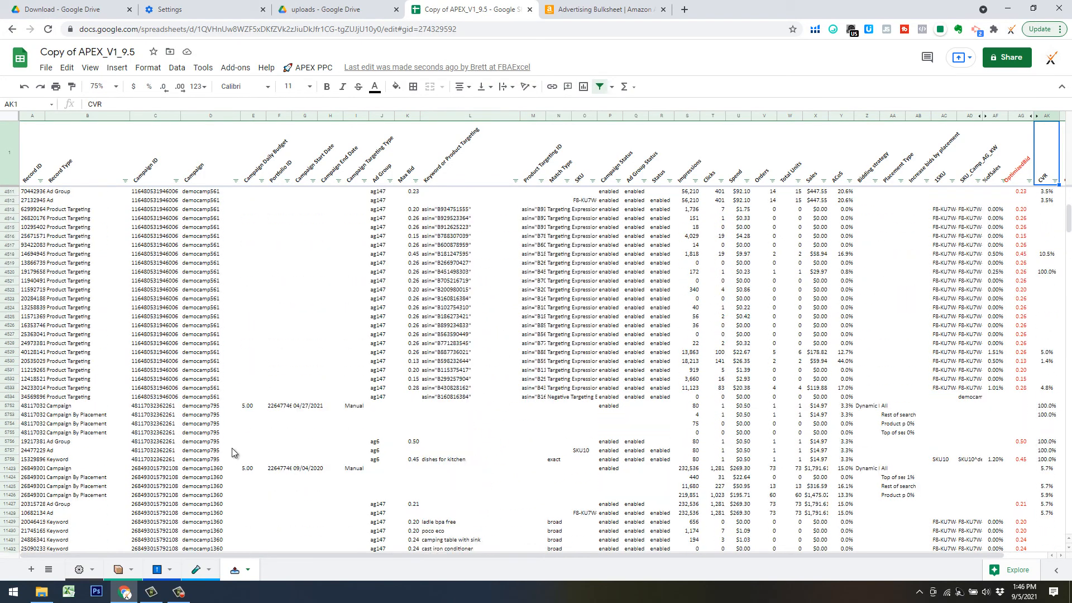
{"action": "left_click", "coordinate": [156, 570]}
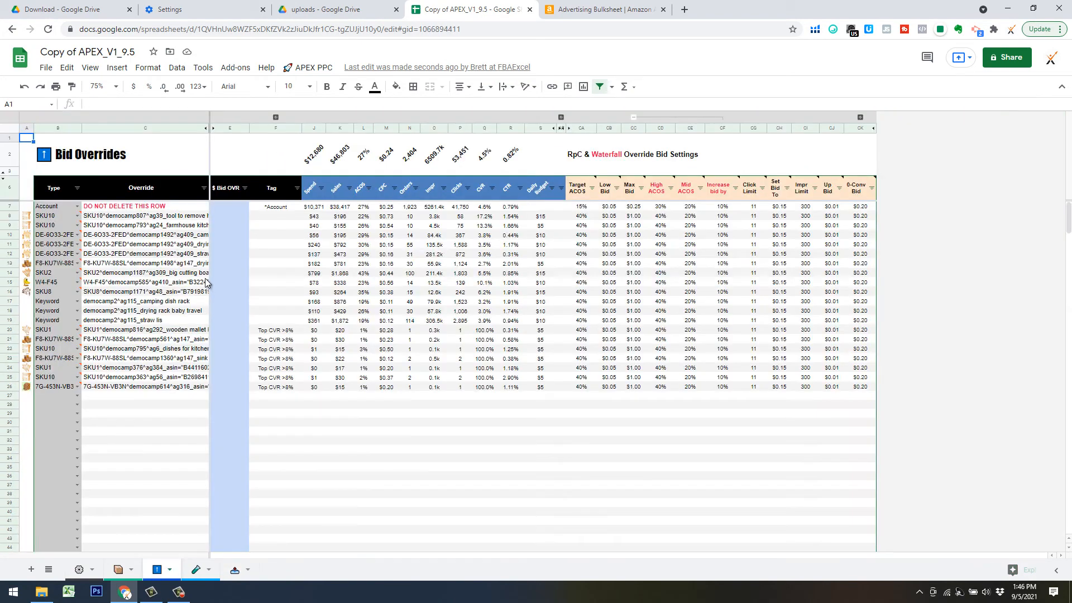
Locate the SKU10 override for "tool to remove hair from drain" in the bulk sheet with Find Target/Campaign
{"action": "left_click", "coordinate": [178, 217]}
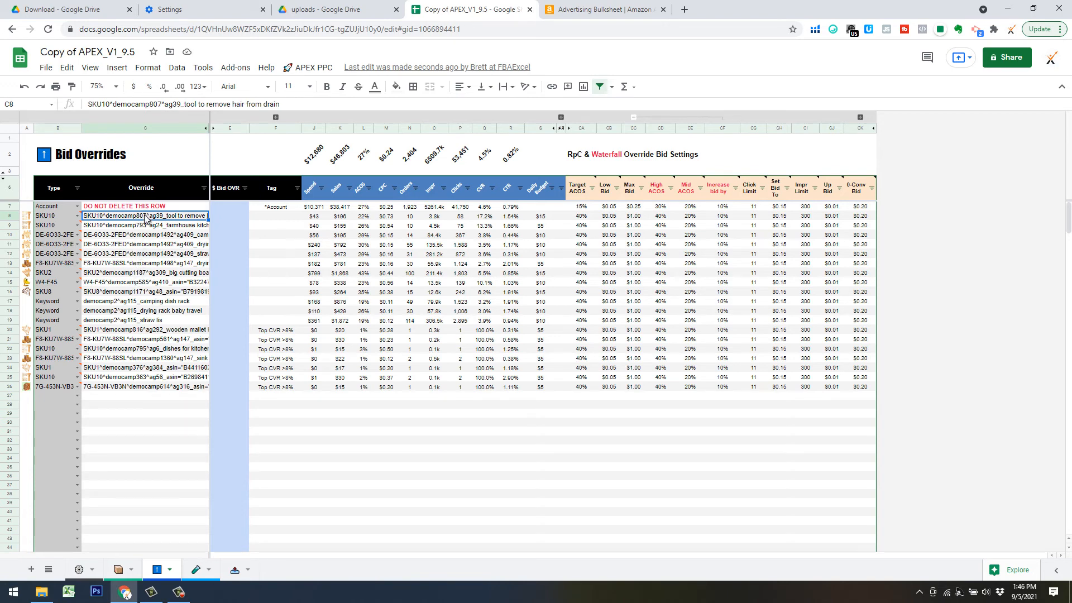
{"action": "left_click", "coordinate": [308, 67]}
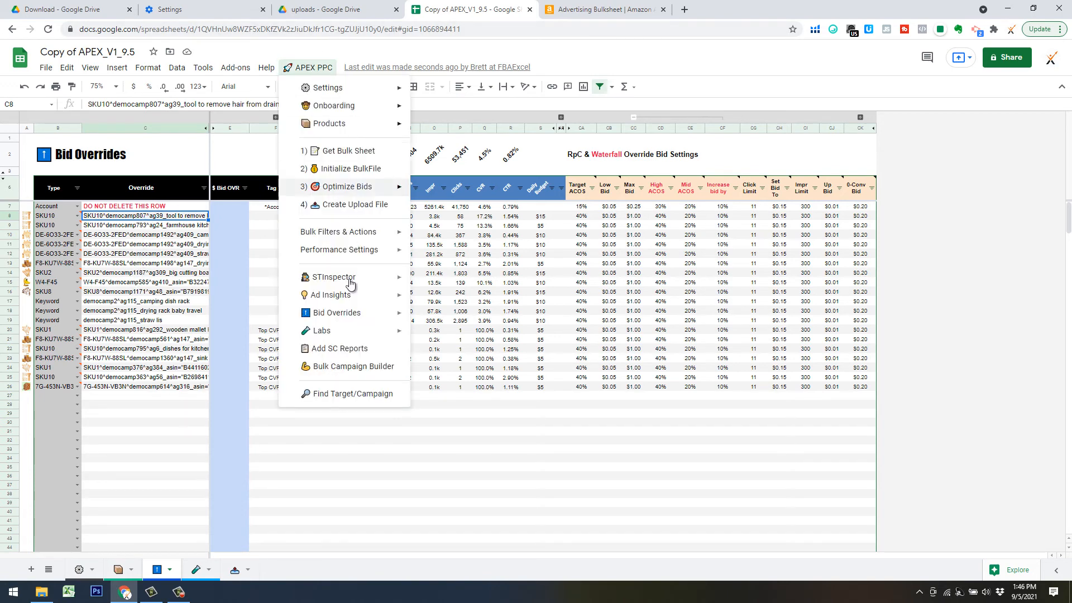
{"action": "left_click", "coordinate": [351, 397]}
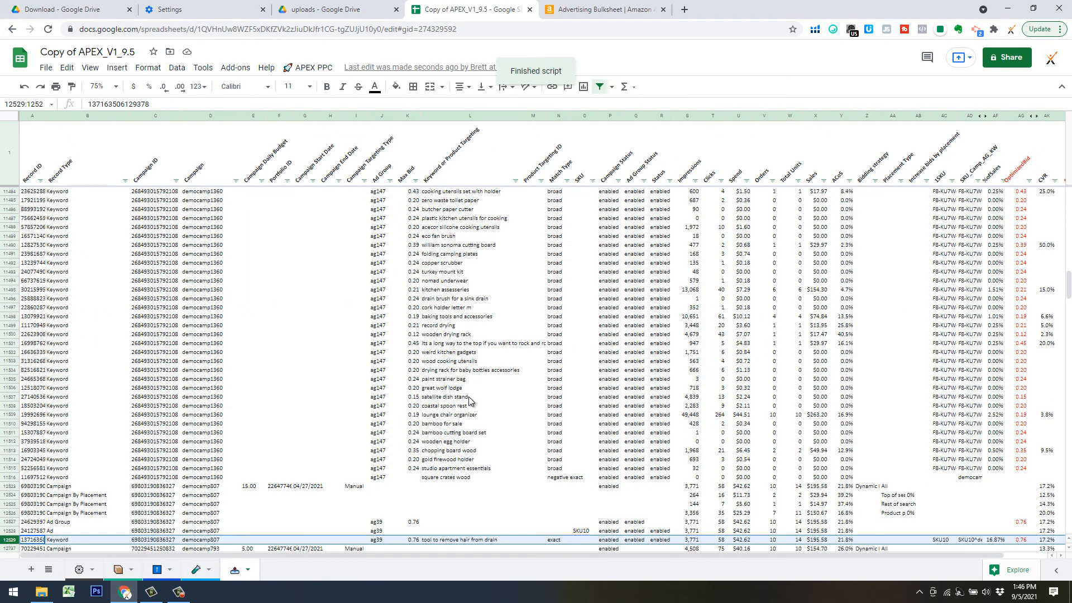
{"action": "scroll", "coordinate": [478, 308], "scroll_direction": "down", "scroll_amount": 4}
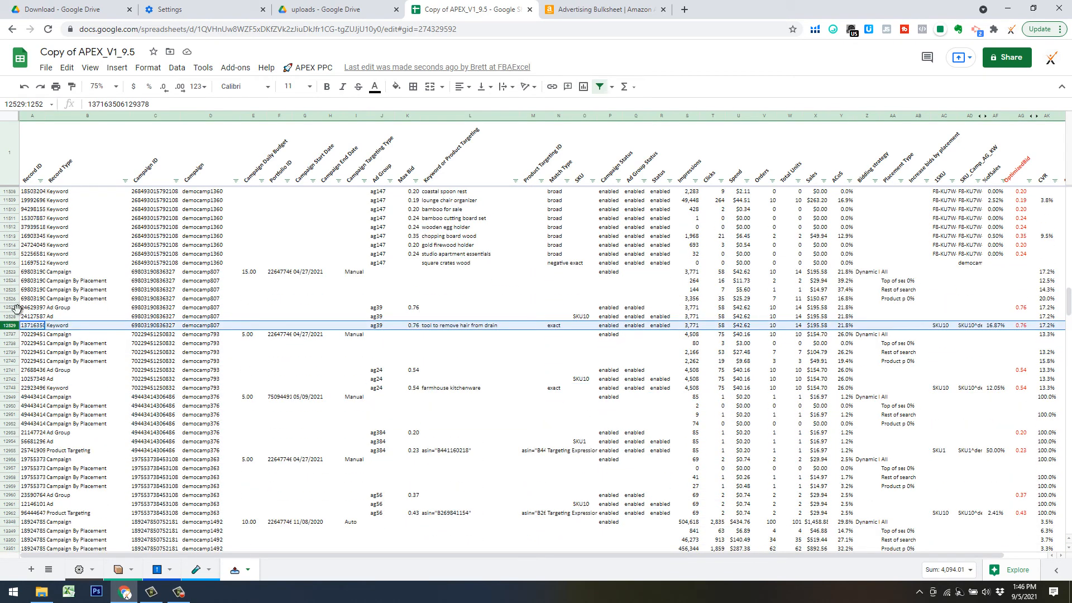
Compare the daily budget in democamp807's campaign row with the budget listed for that target on the Bid Overrides sheet
{"action": "left_click", "coordinate": [16, 271]}
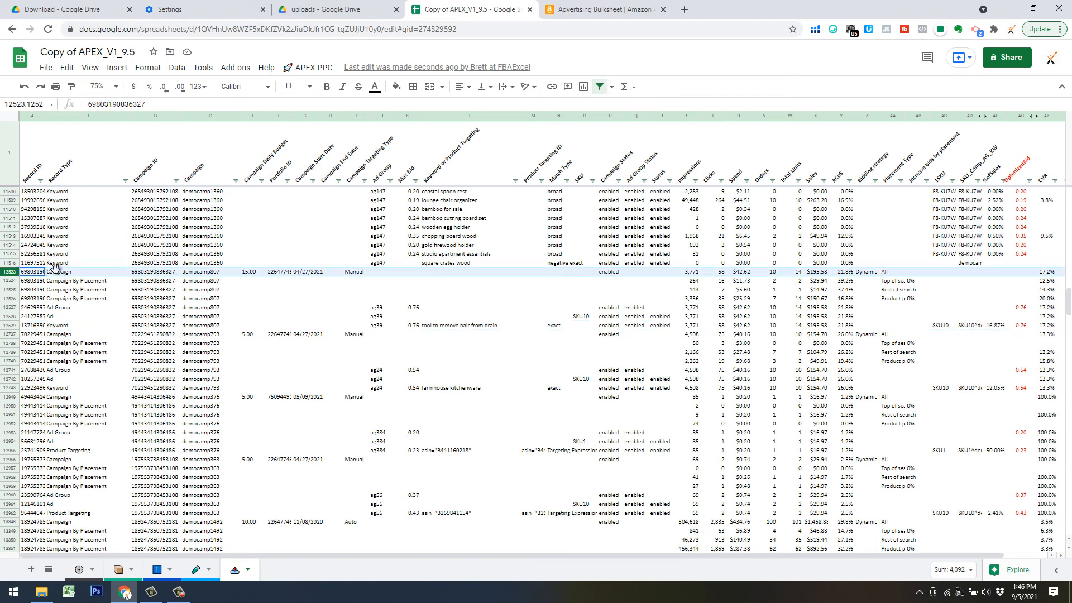
{"action": "left_click", "coordinate": [254, 273]}
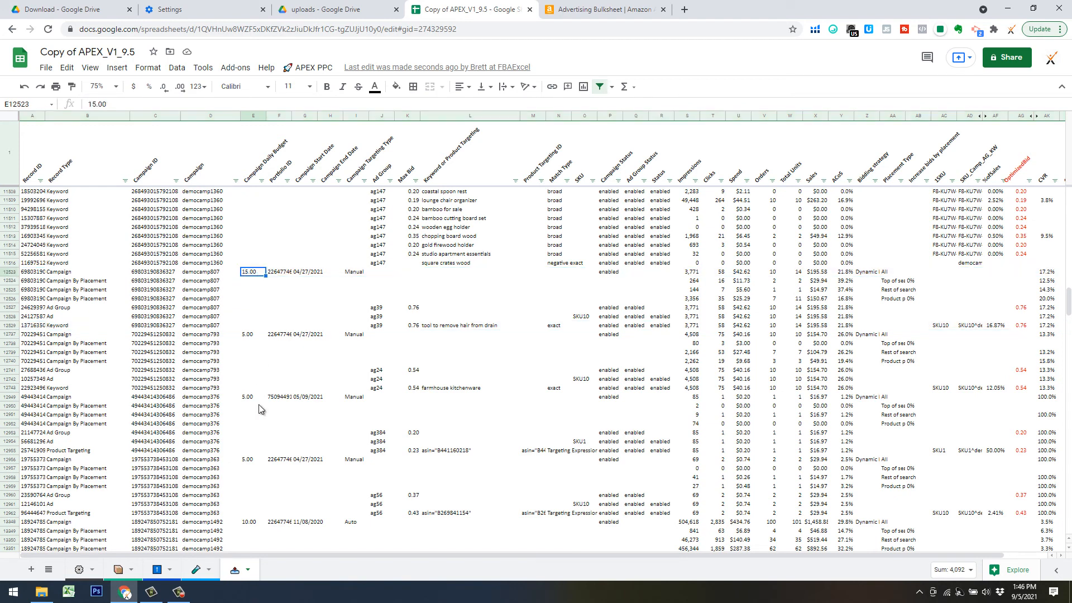
{"action": "left_click", "coordinate": [160, 570]}
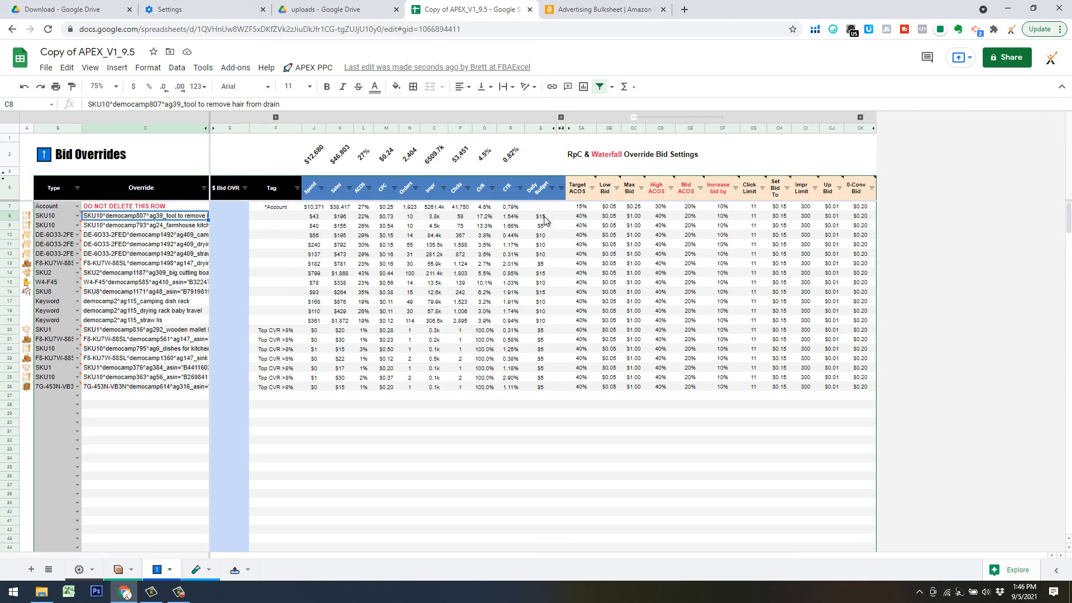
{"action": "left_click", "coordinate": [544, 217]}
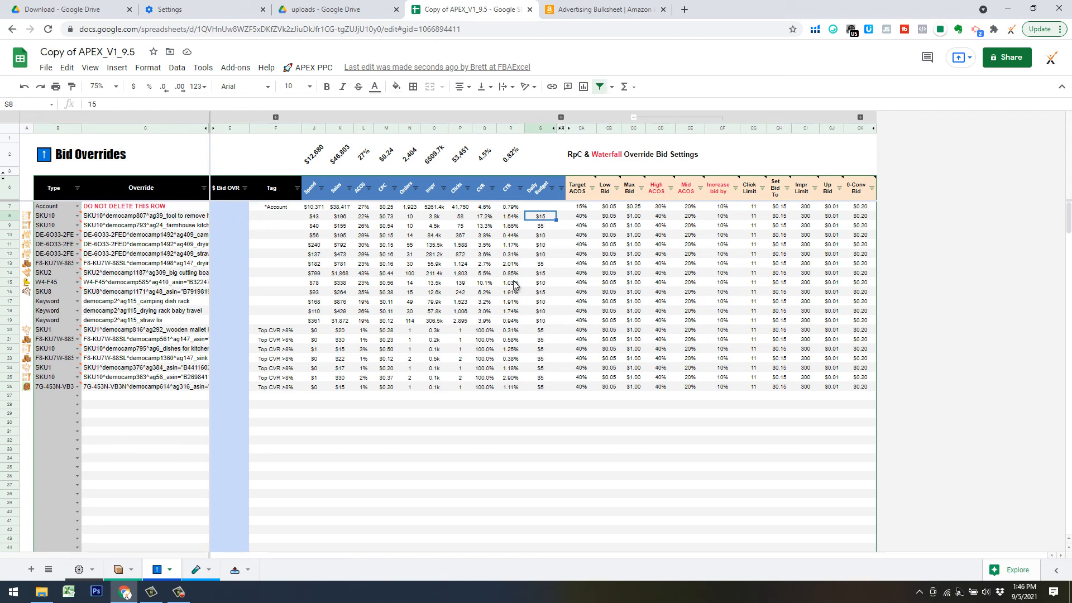
Review the available bulk filters, then return to the bulk sheet and view its optimized bid, CVR, CPC and original bid columns
{"action": "left_click", "coordinate": [308, 68]}
{"action": "mouse_move", "coordinate": [355, 241]}
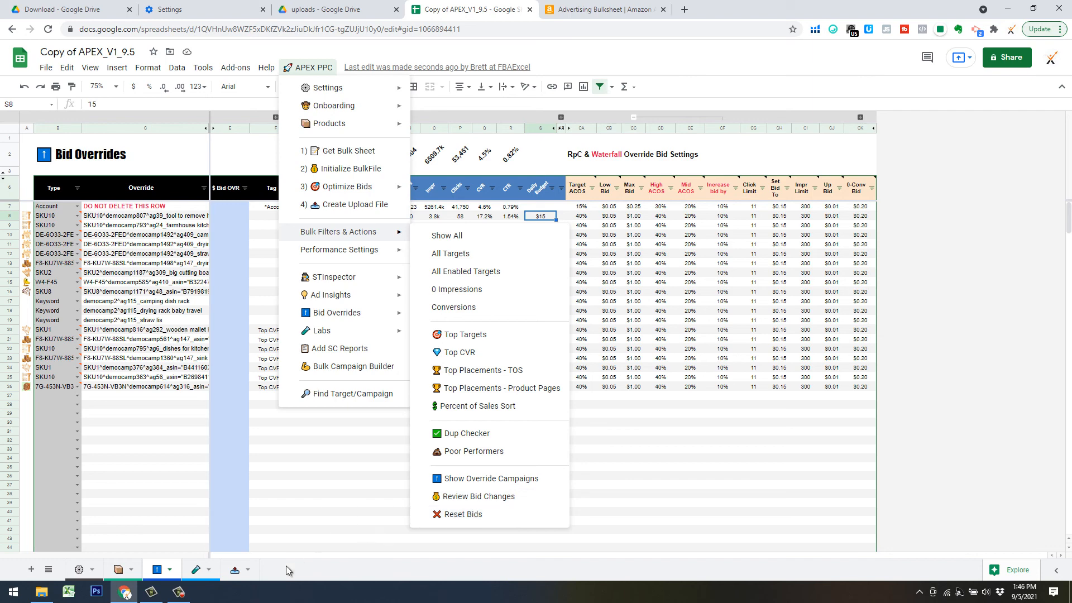
{"action": "left_click", "coordinate": [234, 571]}
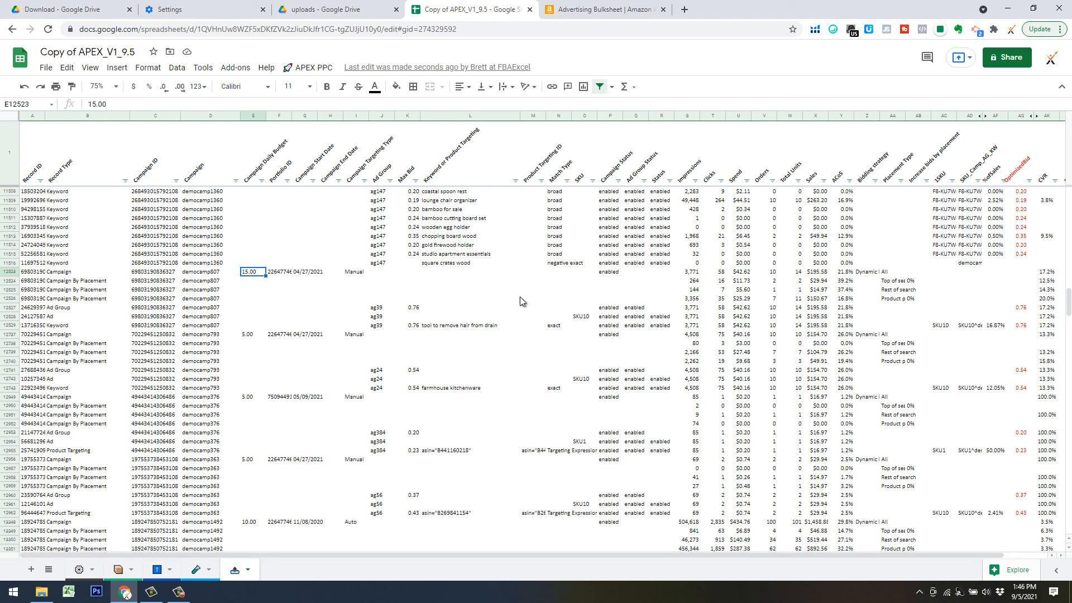
{"action": "left_click_drag", "start_coordinate": [505, 556], "coordinate": [609, 556]}
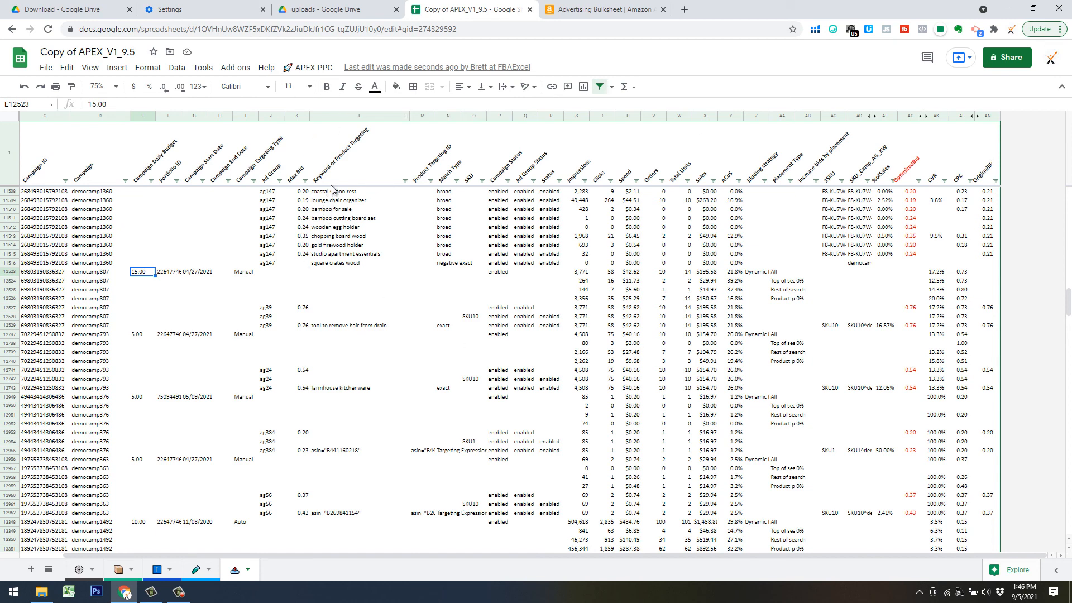
{"action": "left_click", "coordinate": [298, 70]}
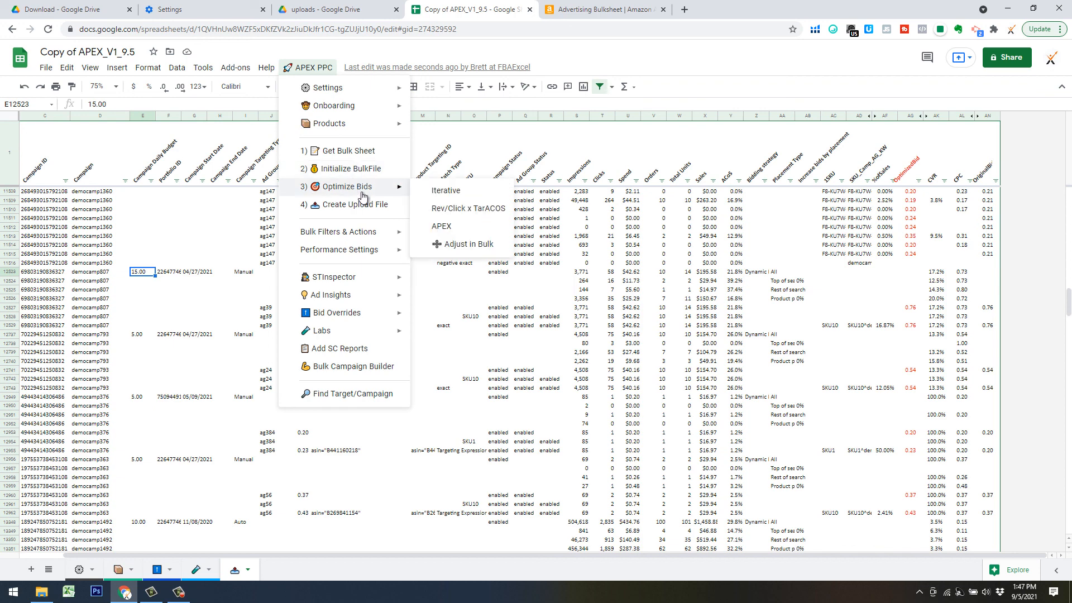
{"action": "left_click", "coordinate": [484, 315]}
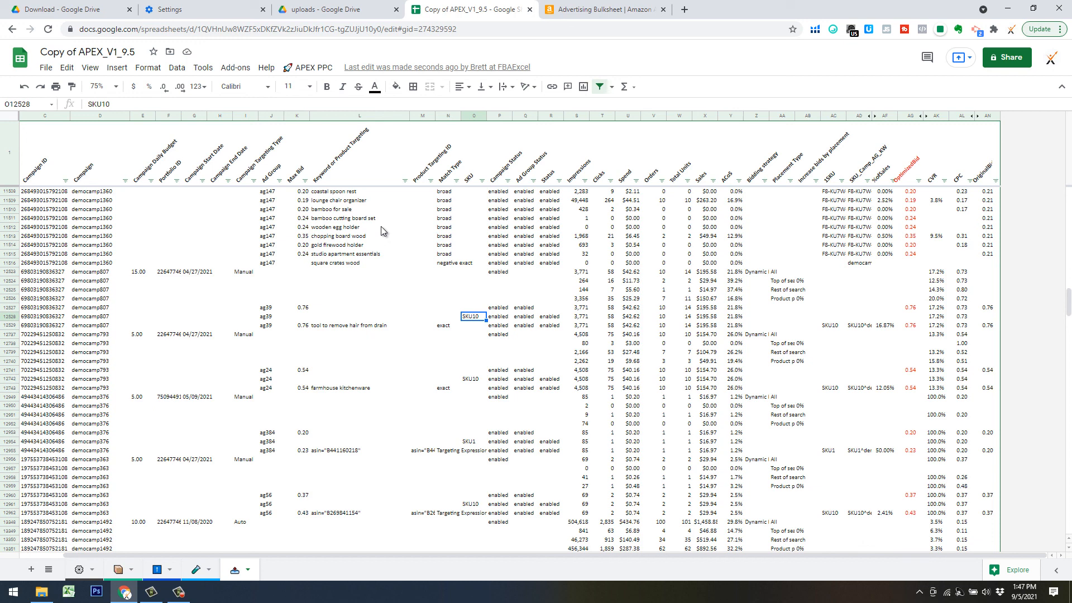
{"action": "left_click", "coordinate": [174, 598]}
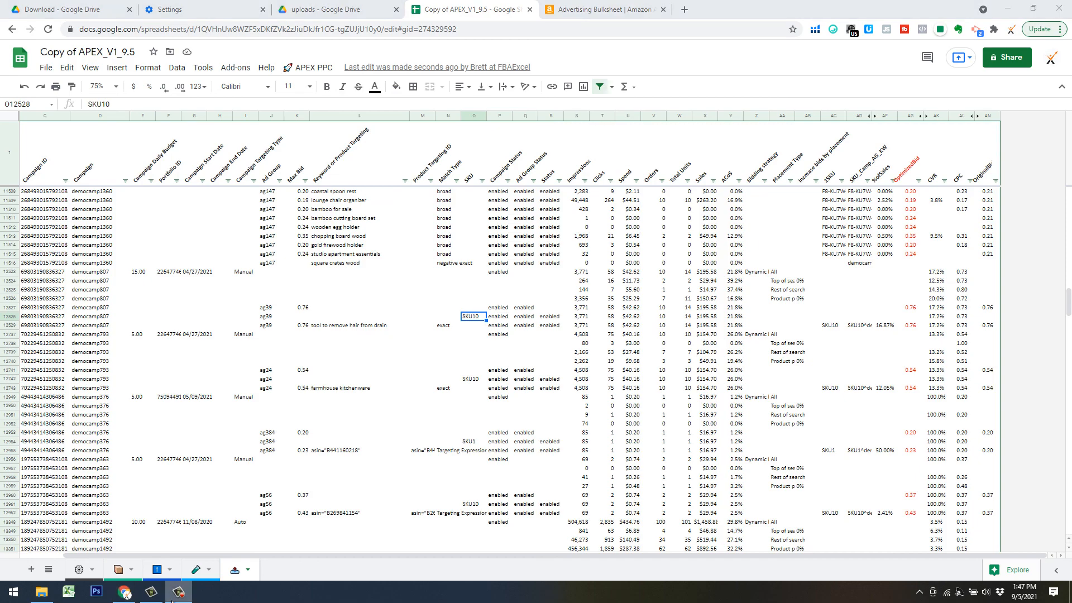